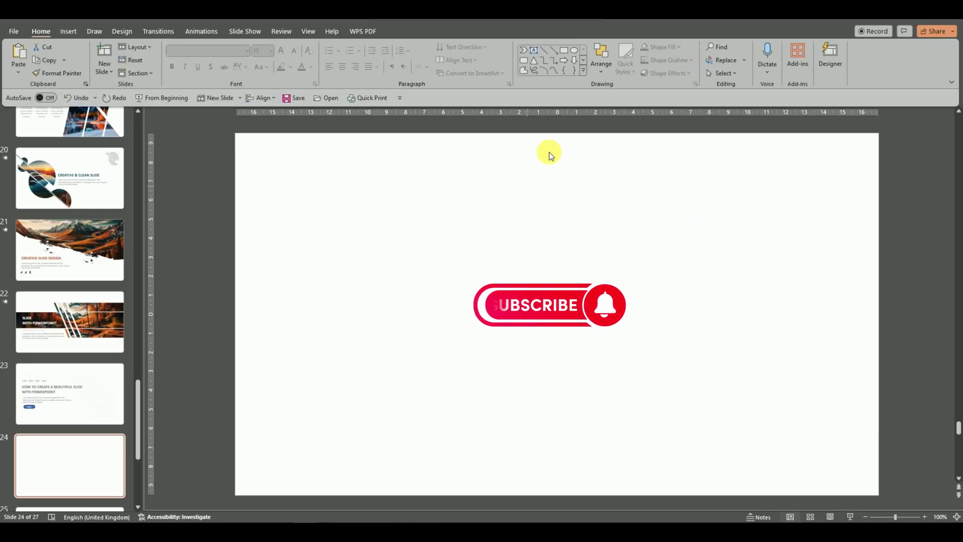
Draw a Chevron block arrow 19.05 cm tall and 18.57 cm wide, reaching the slide's left edge with a deep notch.
click(583, 71)
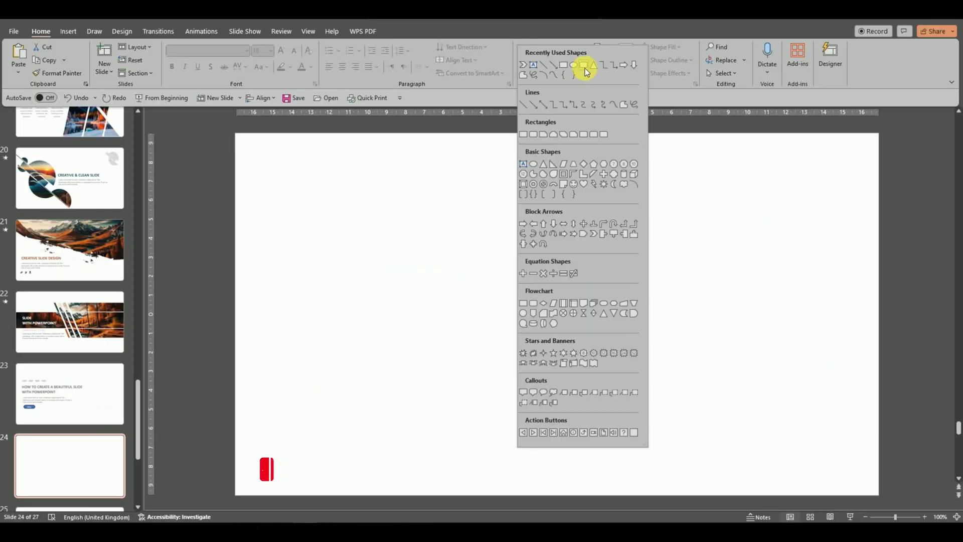
click(591, 234)
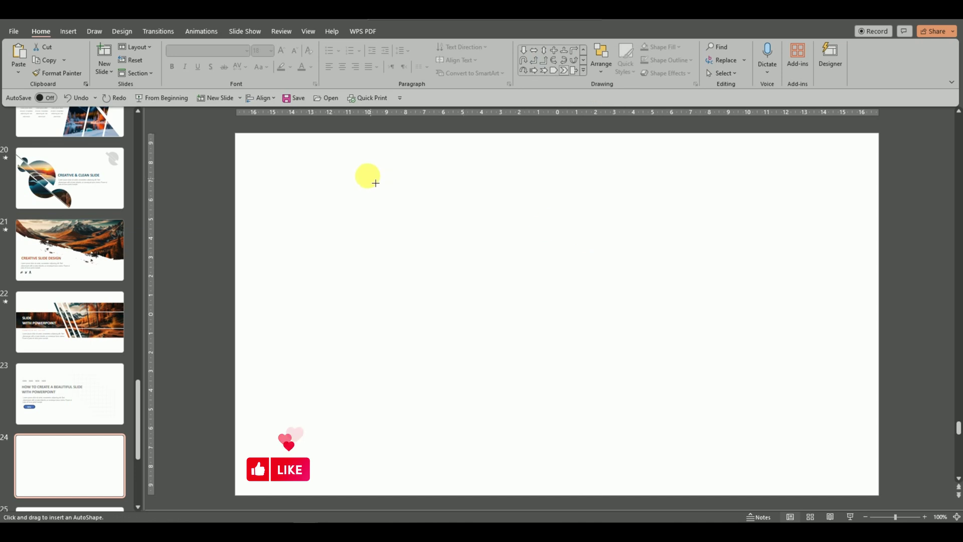
drag(345, 133, 588, 498)
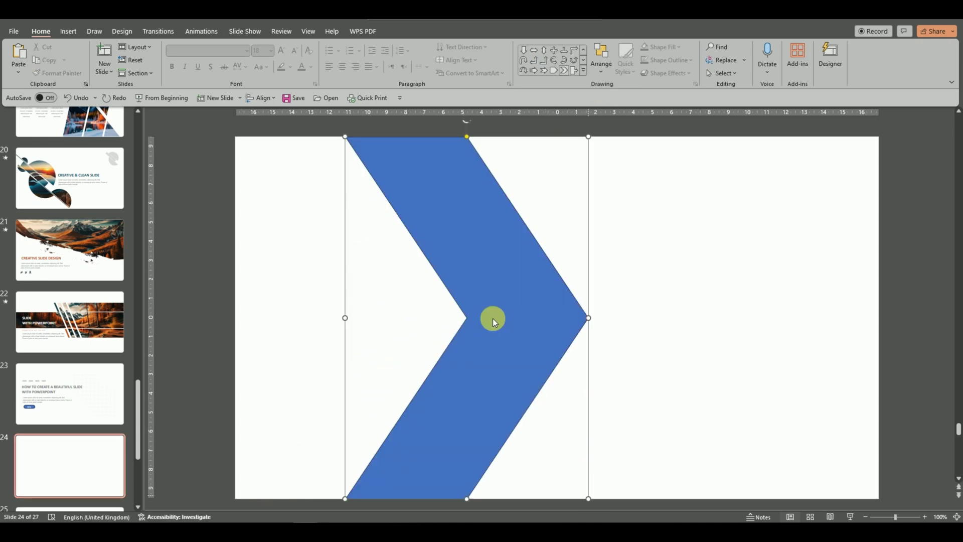
mouse_move(467, 138)
mouse_down()
mouse_move(524, 158)
mouse_move(509, 148)
mouse_up()
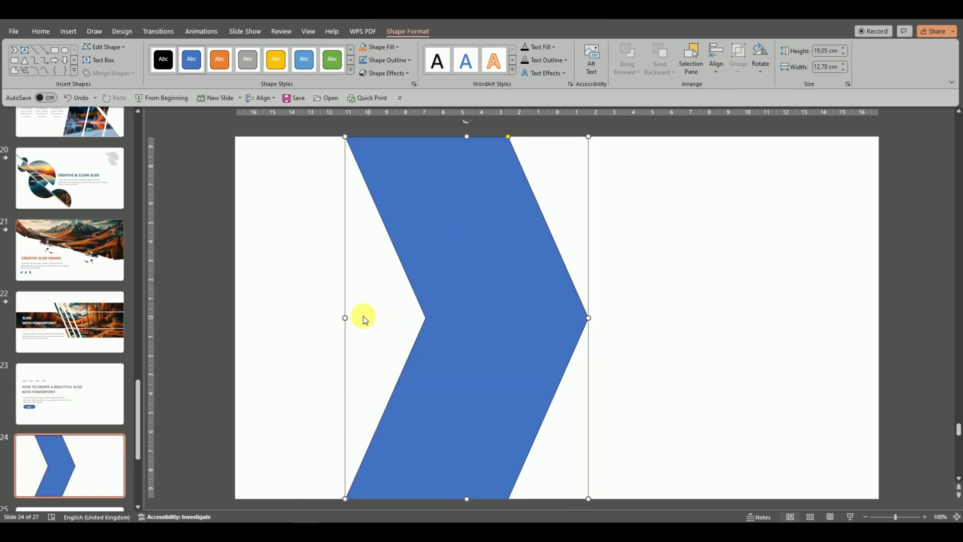
drag(350, 320, 235, 332)
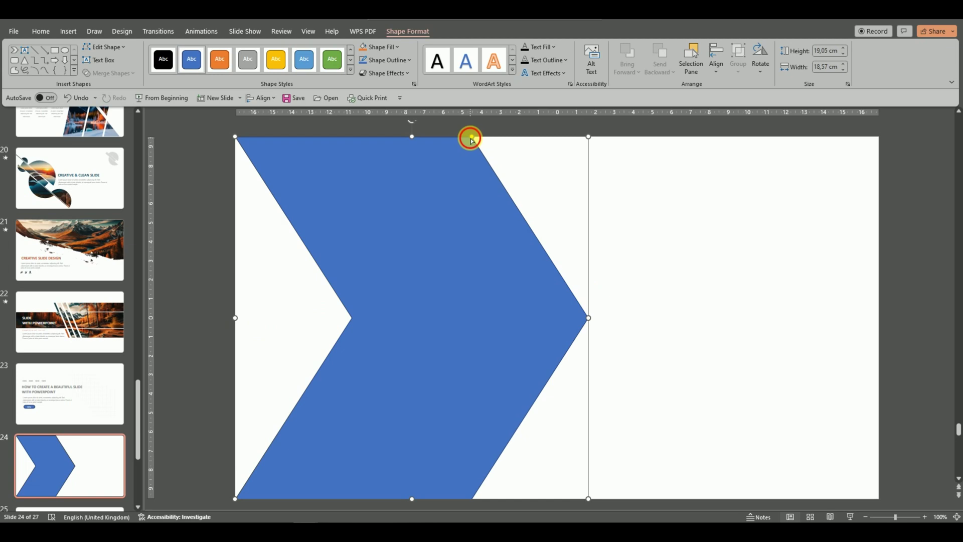
drag(471, 140, 457, 147)
Paste two copies of the chevron to its right, overlapping each other with a slight offset.
right_click(501, 291)
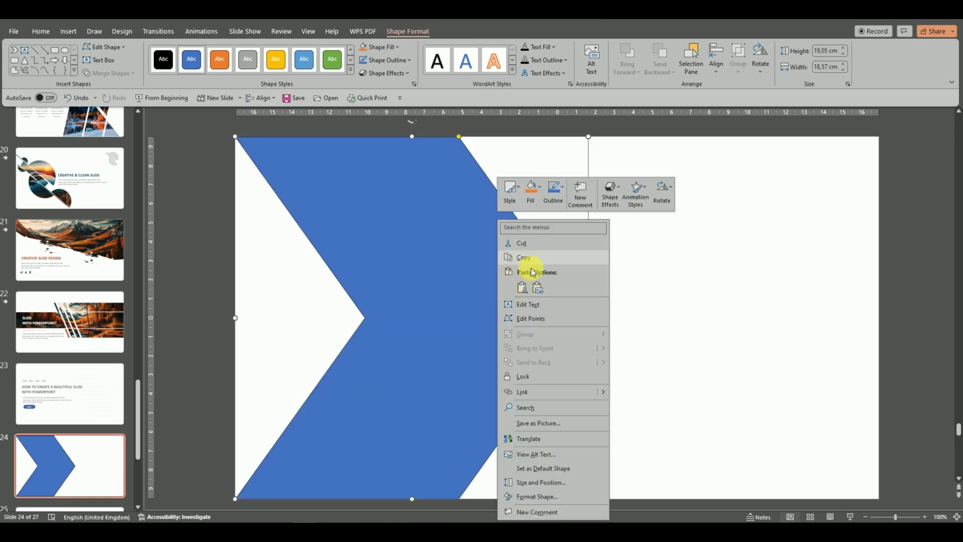
click(535, 261)
right_click(693, 247)
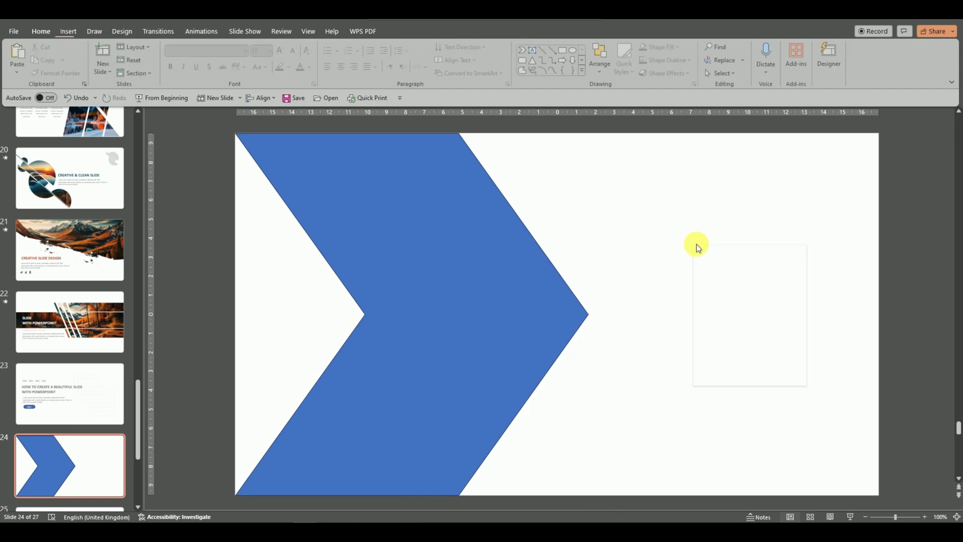
click(718, 287)
drag(533, 279, 742, 279)
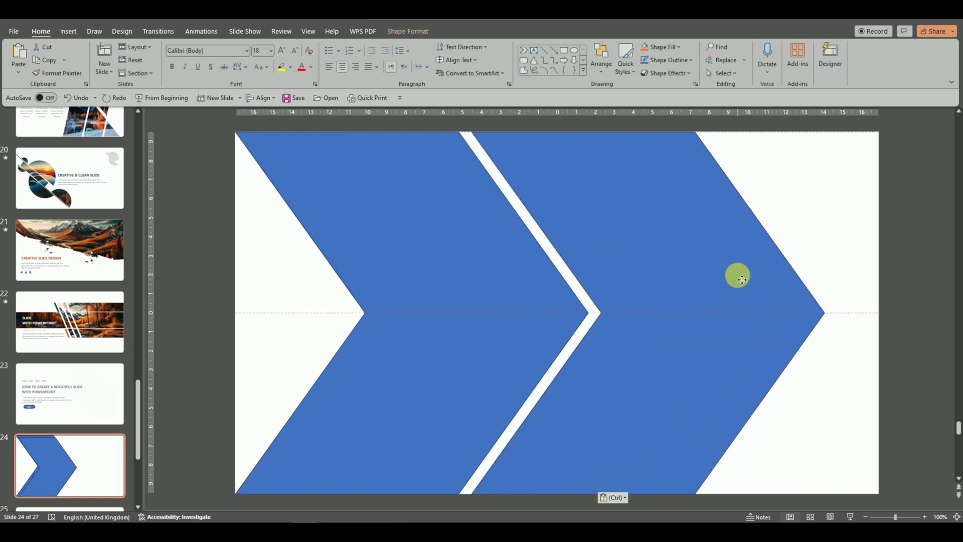
right_click(806, 196)
click(834, 238)
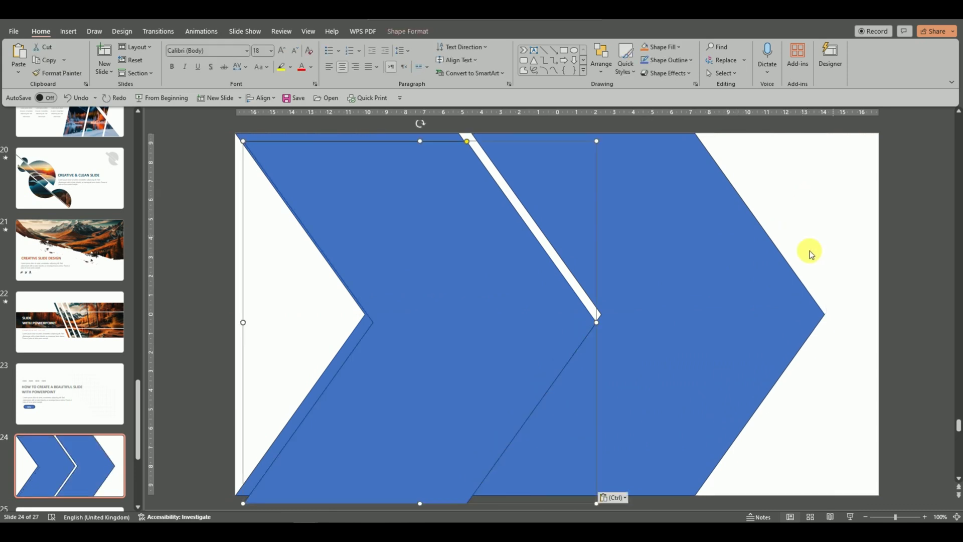
mouse_move(486, 316)
mouse_down()
mouse_move(664, 293)
mouse_move(704, 307)
mouse_up()
drag(817, 316, 821, 317)
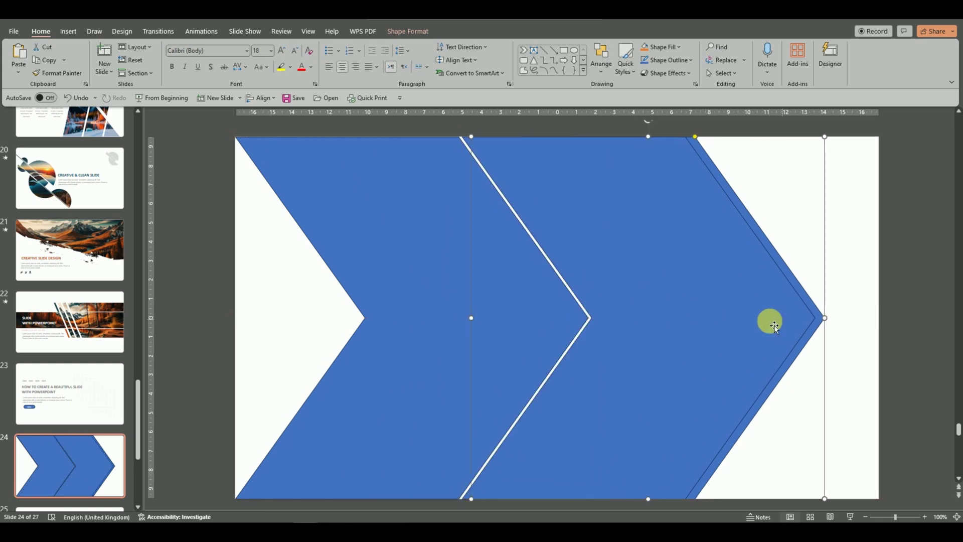
Subtract one overlapping copy from the other and move the resulting thin stripe onto the large chevron.
shift+click(711, 323)
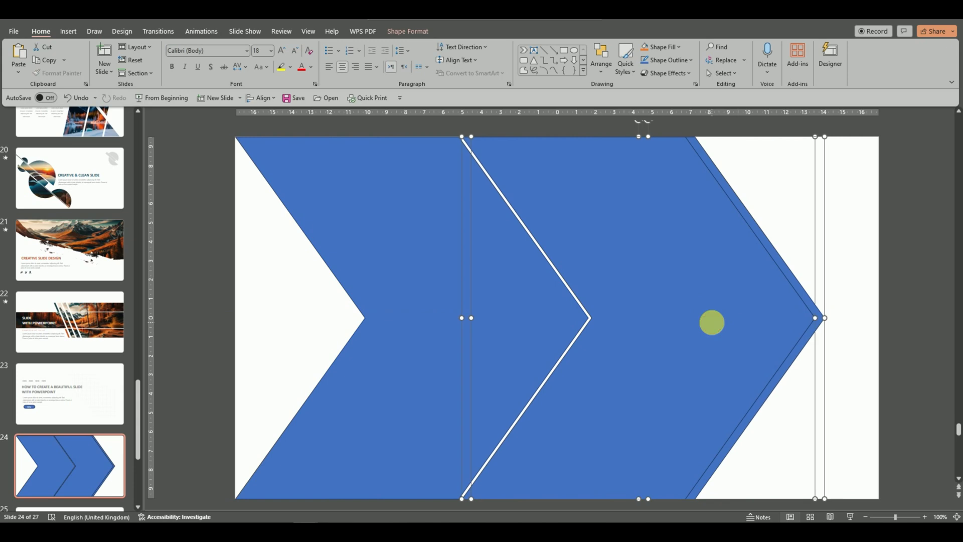
click(416, 32)
click(120, 74)
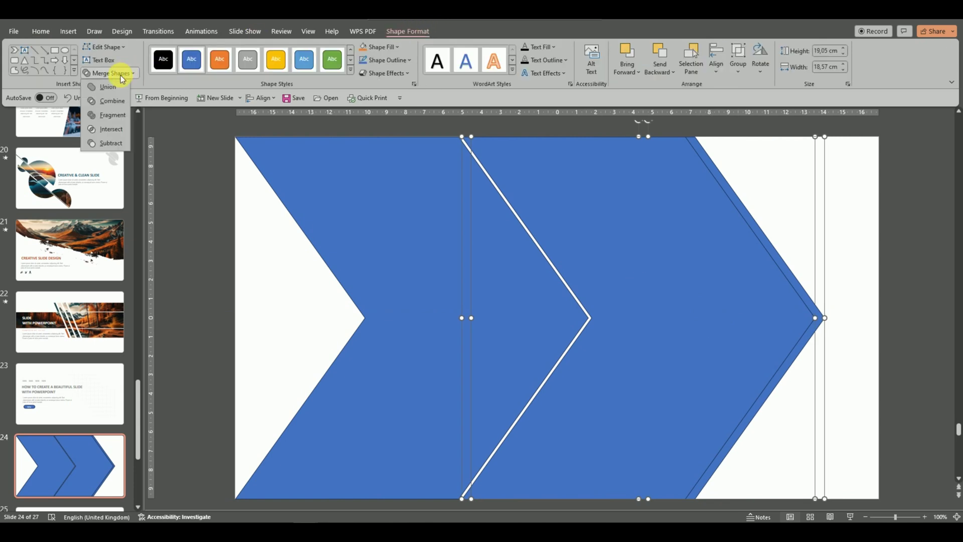
click(109, 143)
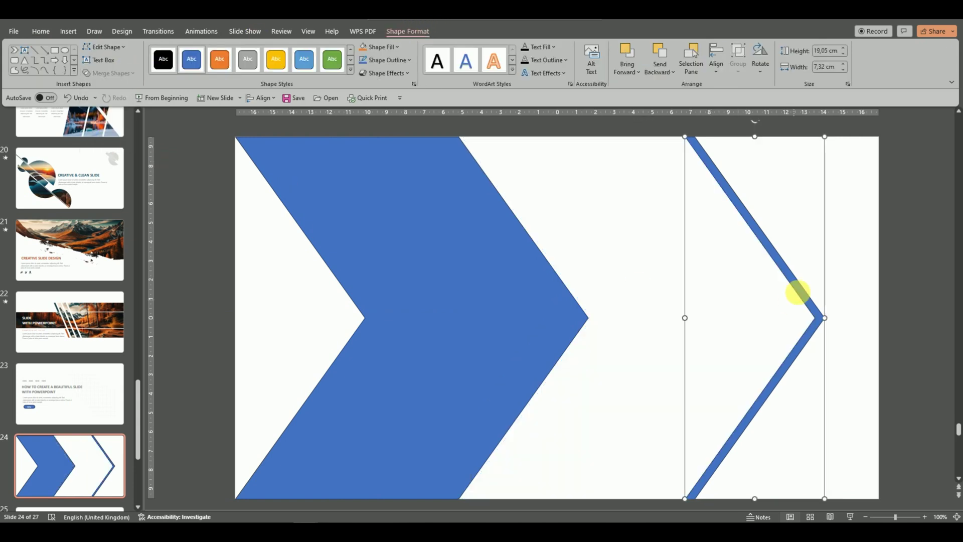
mouse_move(801, 293)
mouse_down()
mouse_move(465, 298)
mouse_move(465, 282)
mouse_up()
Paste a copy of the thin stripe just beyond the big chevron's point, leaving a narrow white gap.
right_click(465, 282)
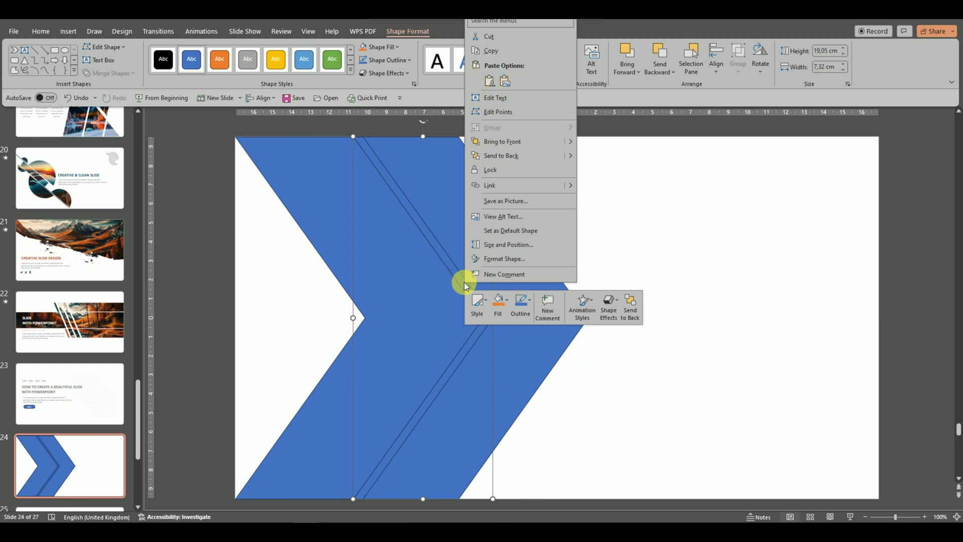
click(489, 79)
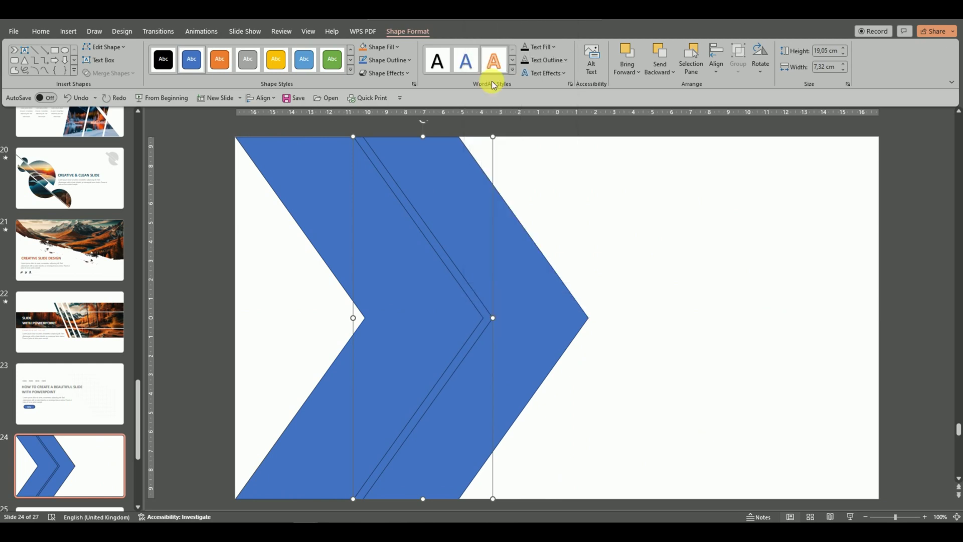
click(586, 225)
right_click(589, 223)
key(Escape)
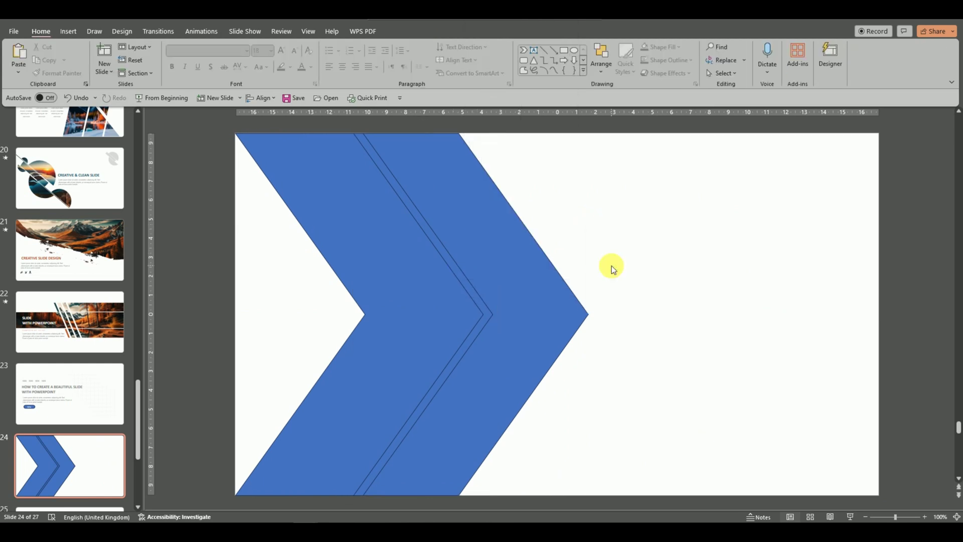
key(ctrl+v)
mouse_move(481, 297)
mouse_down()
mouse_move(596, 288)
mouse_move(582, 283)
mouse_up()
key(Left)
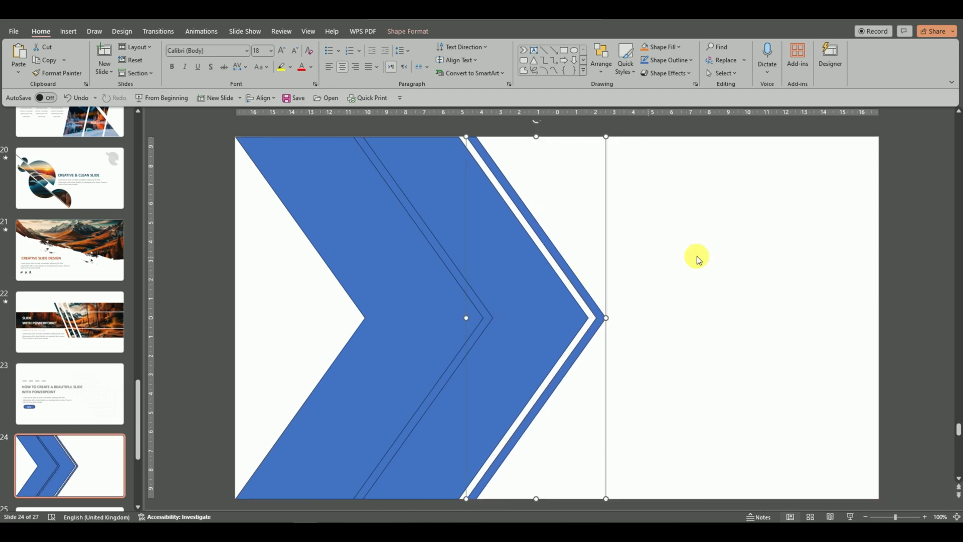
click(674, 271)
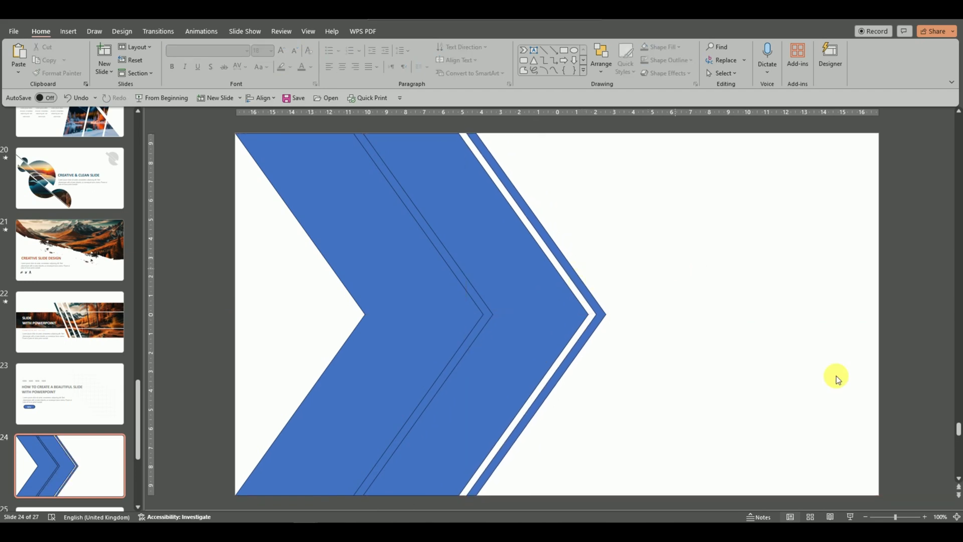
Enlarge the inner chevron stripe so it extends beyond the slide's top and bottom edges.
click(864, 518)
click(865, 517)
click(865, 517)
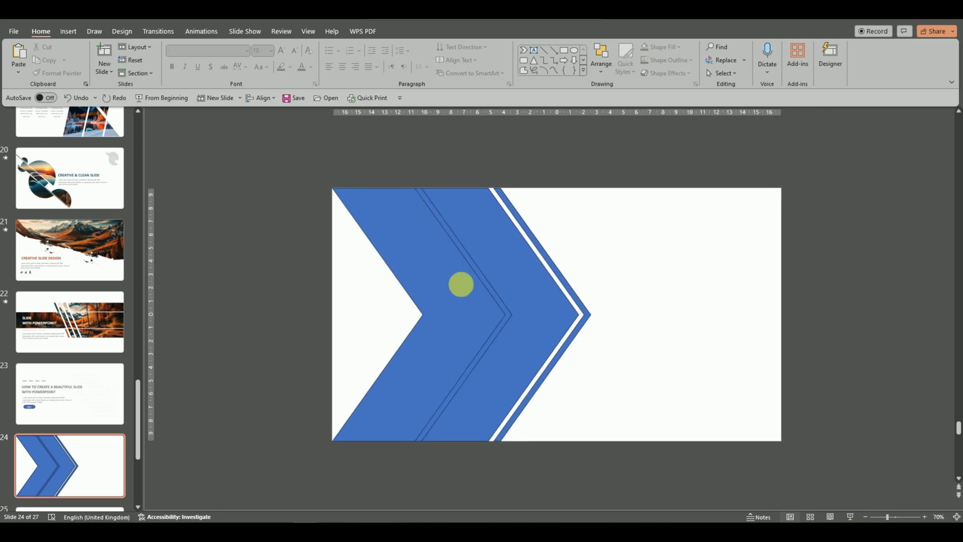
click(496, 297)
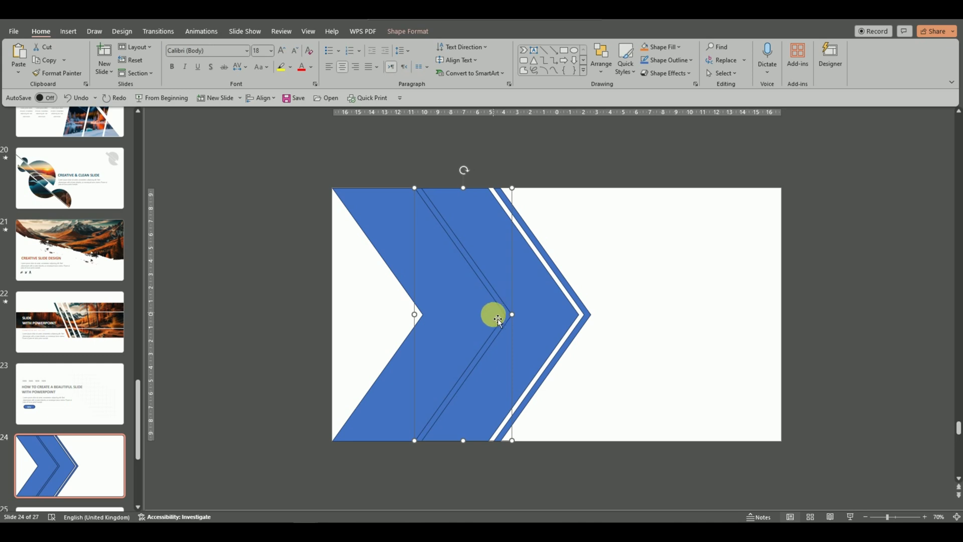
mouse_move(509, 192)
mouse_down()
mouse_move(561, 173)
mouse_move(552, 165)
mouse_up()
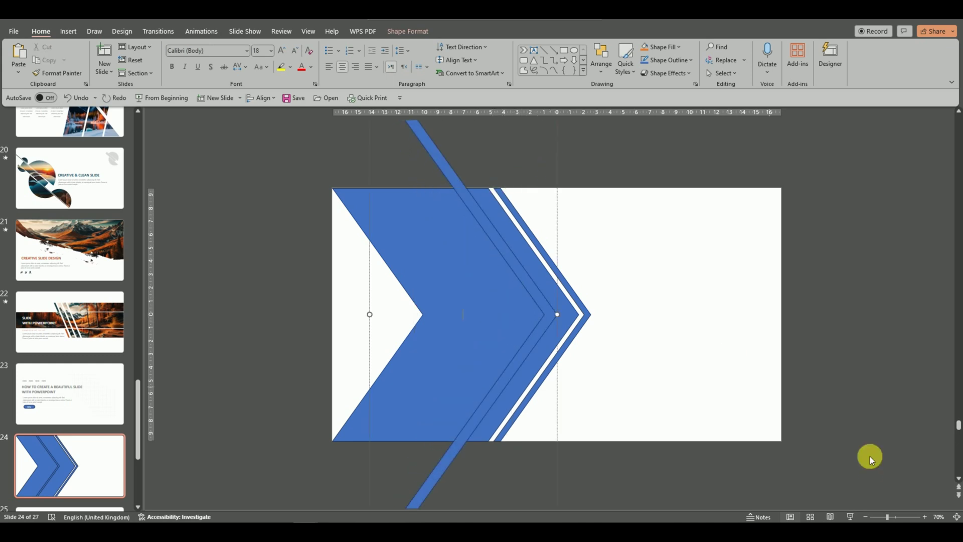
click(877, 519)
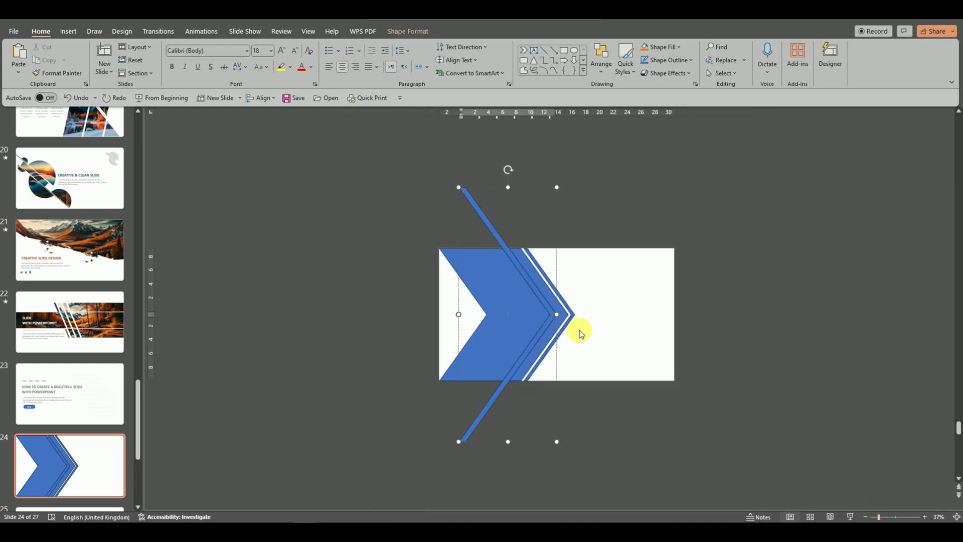
drag(547, 310, 522, 333)
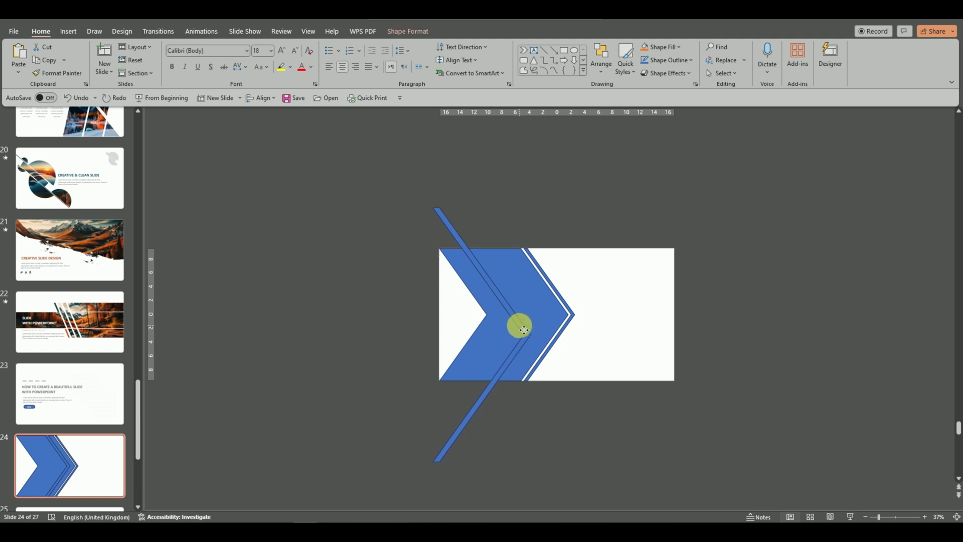
drag(524, 330, 522, 329)
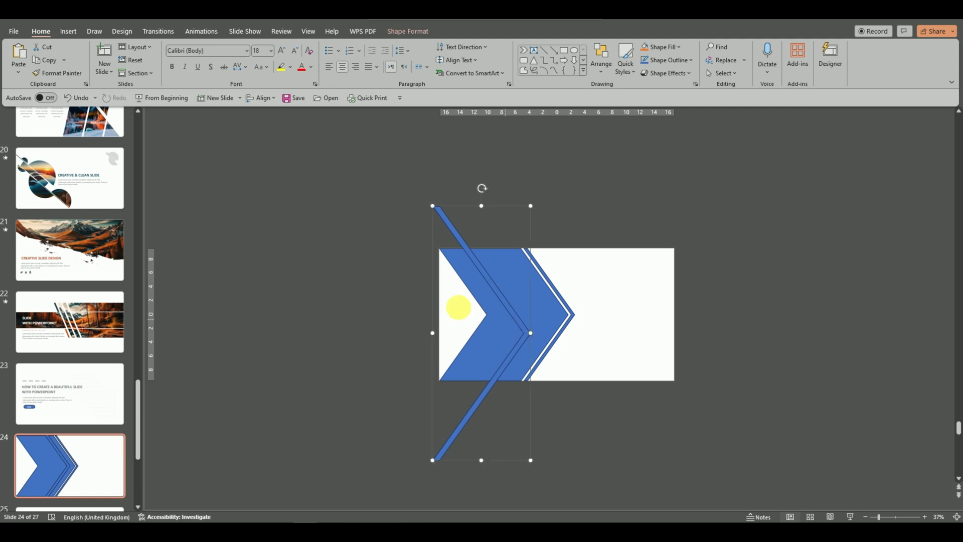
mouse_move(437, 328)
mouse_down()
mouse_move(428, 339)
mouse_move(411, 333)
mouse_up()
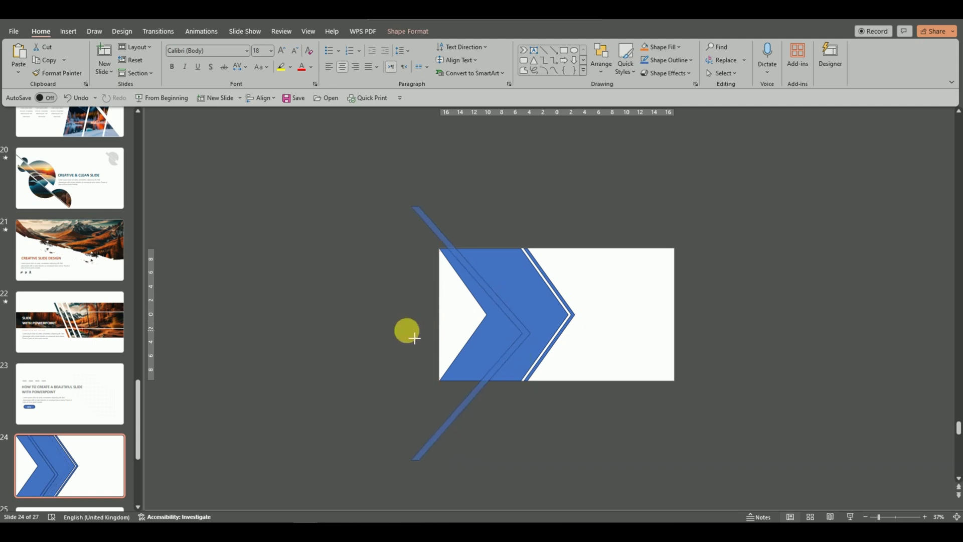
key(ctrl+z)
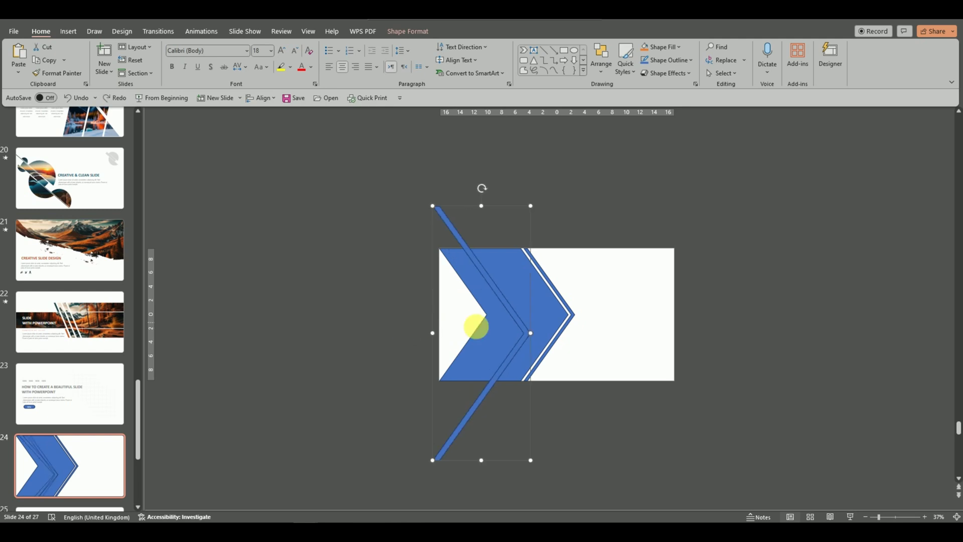
Widen the big blue chevron past the slide's left edge.
click(497, 333)
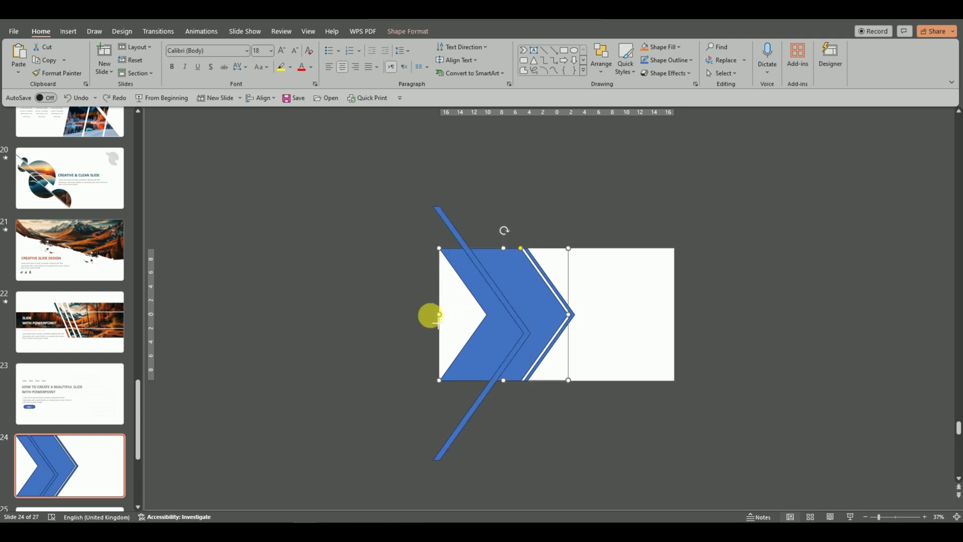
drag(438, 322, 428, 319)
click(613, 212)
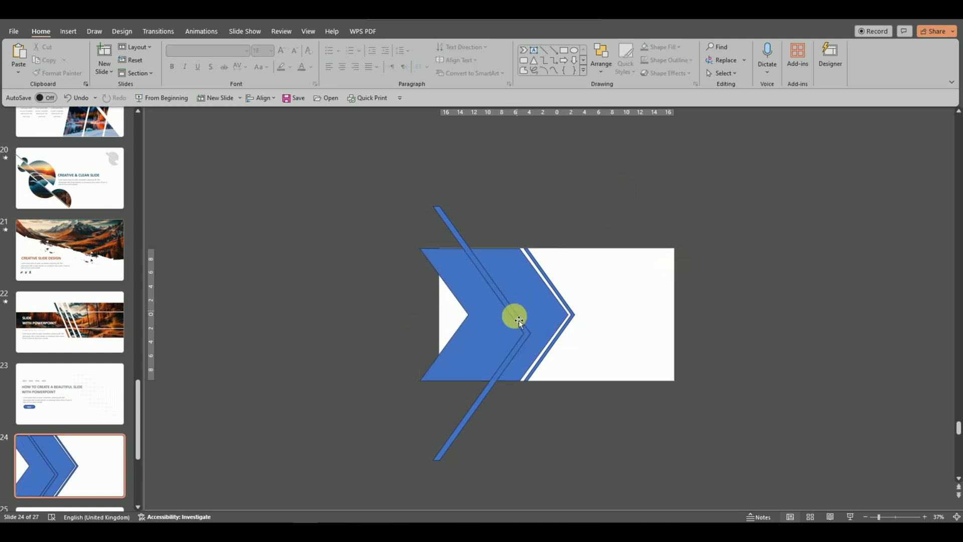
click(552, 308)
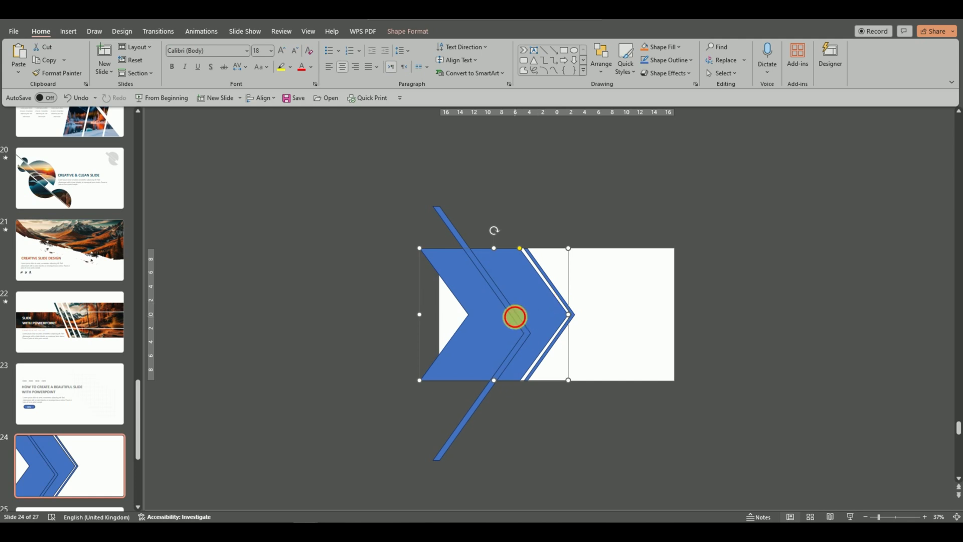
Subtract the tall stripe from the big blue chevron, leaving two blue bands split by a white gap.
shift+click(515, 317)
click(404, 31)
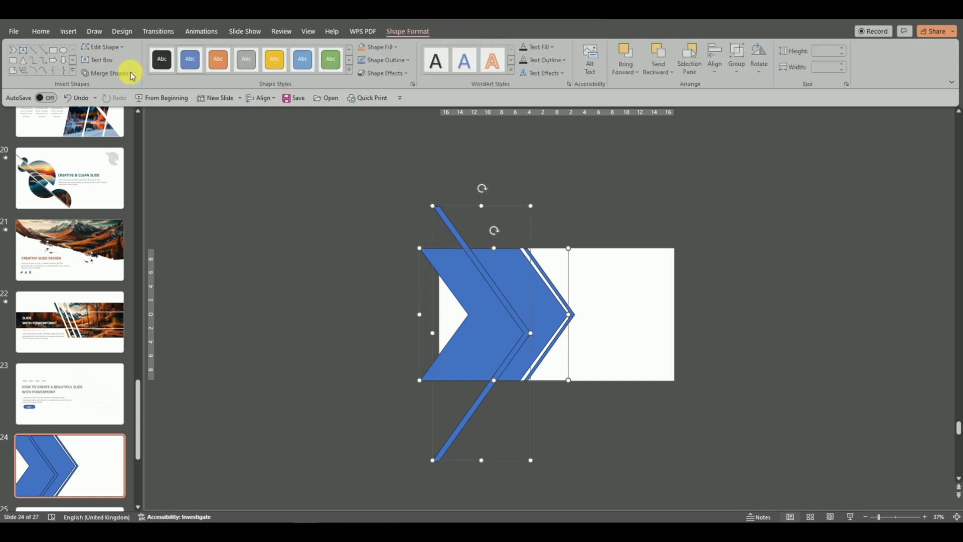
click(102, 74)
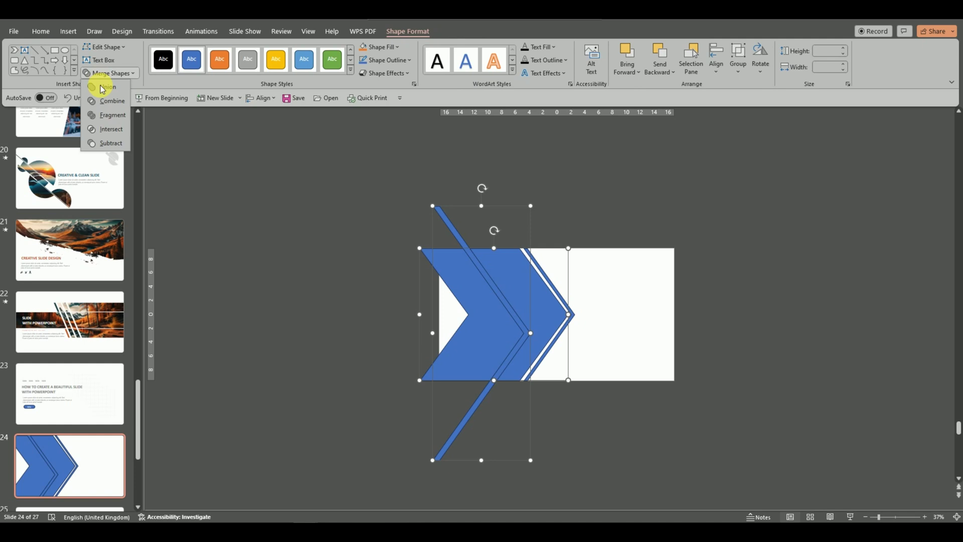
click(105, 144)
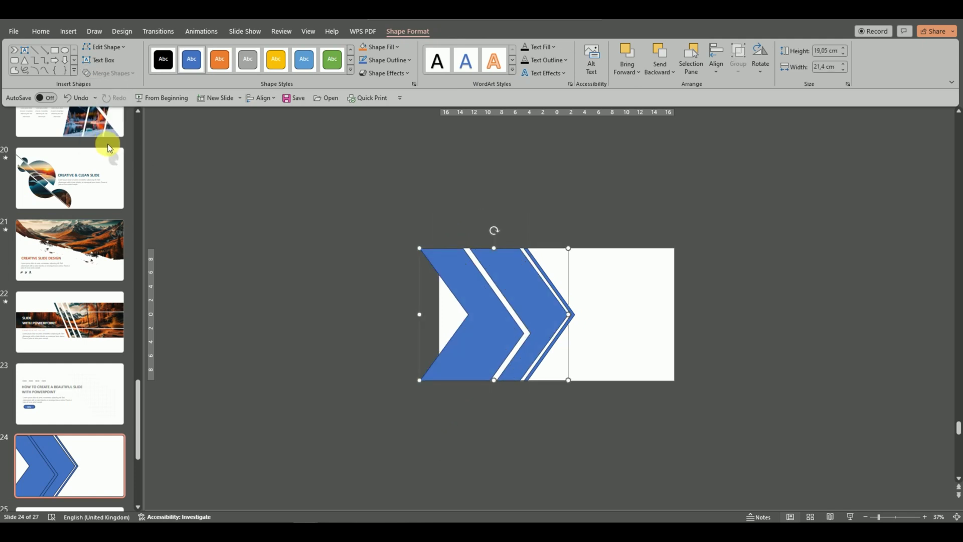
click(530, 203)
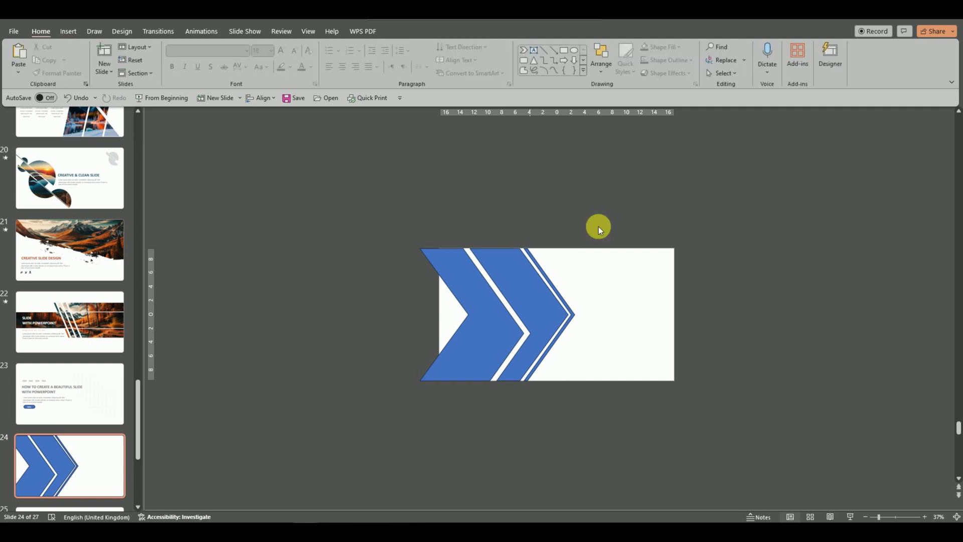
click(924, 517)
click(923, 516)
click(924, 516)
click(924, 517)
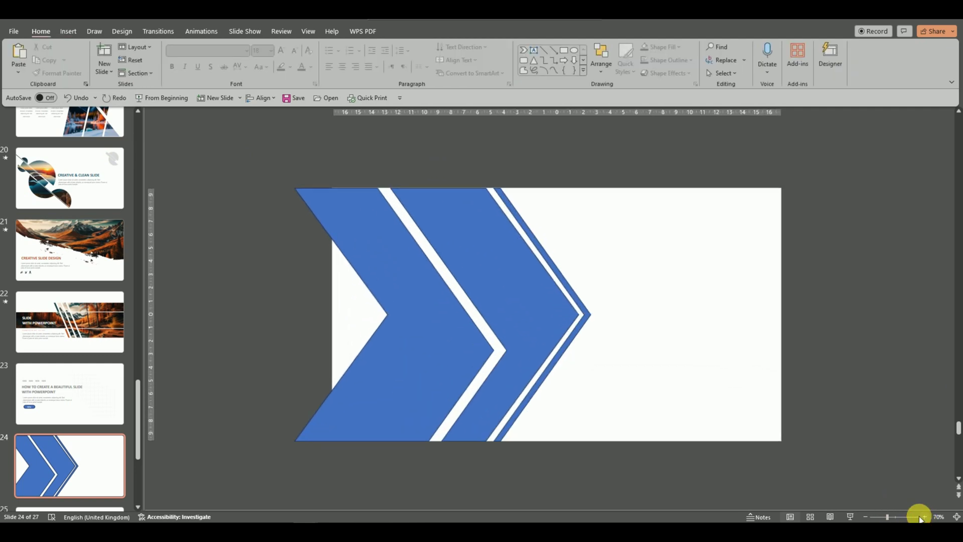
click(500, 285)
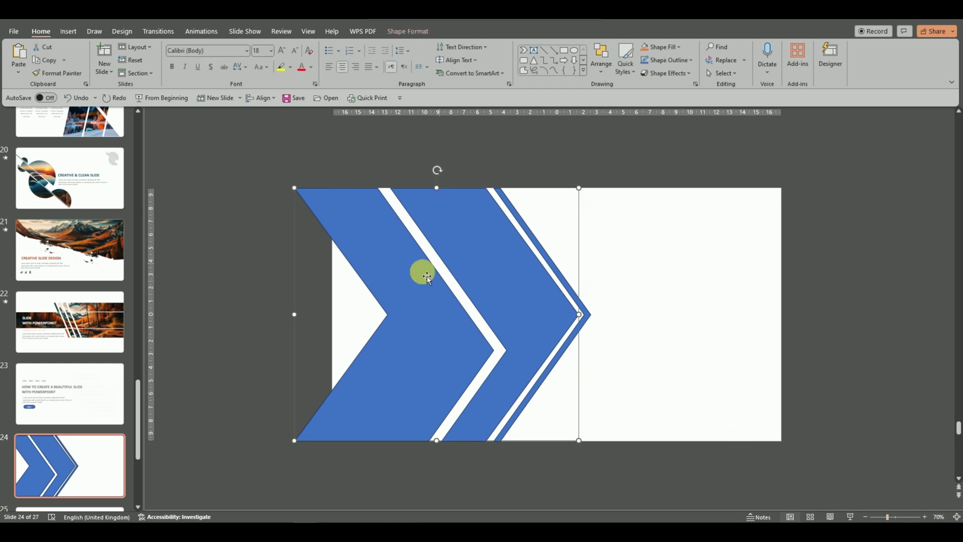
Draw a tall rectangle over the chevron's left overhang and subtract it to trim the chevron flush.
key(Escape)
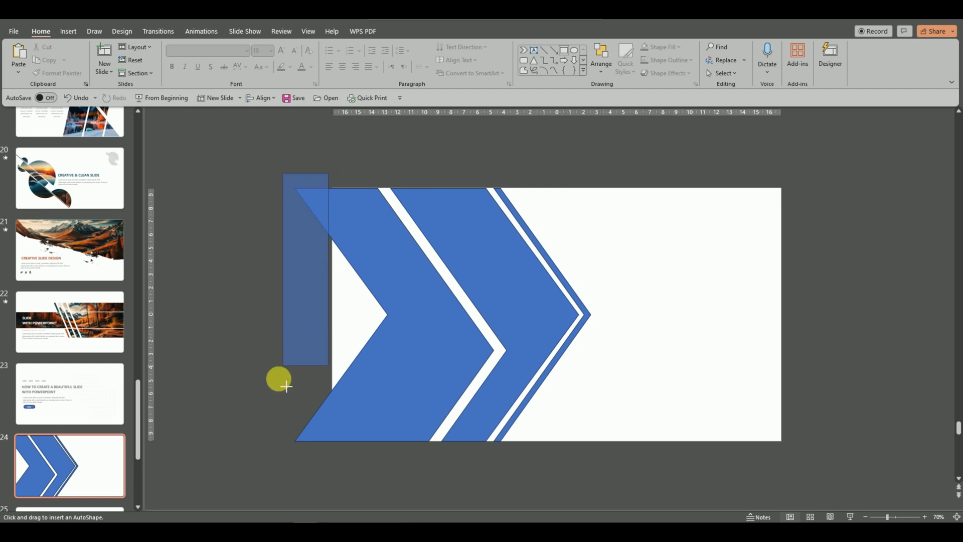
drag(328, 173, 267, 448)
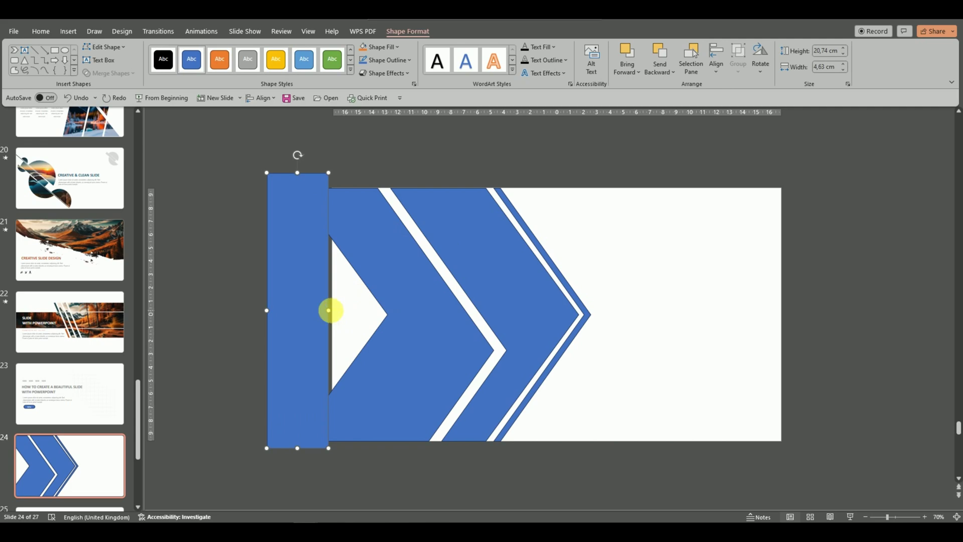
drag(329, 310, 333, 310)
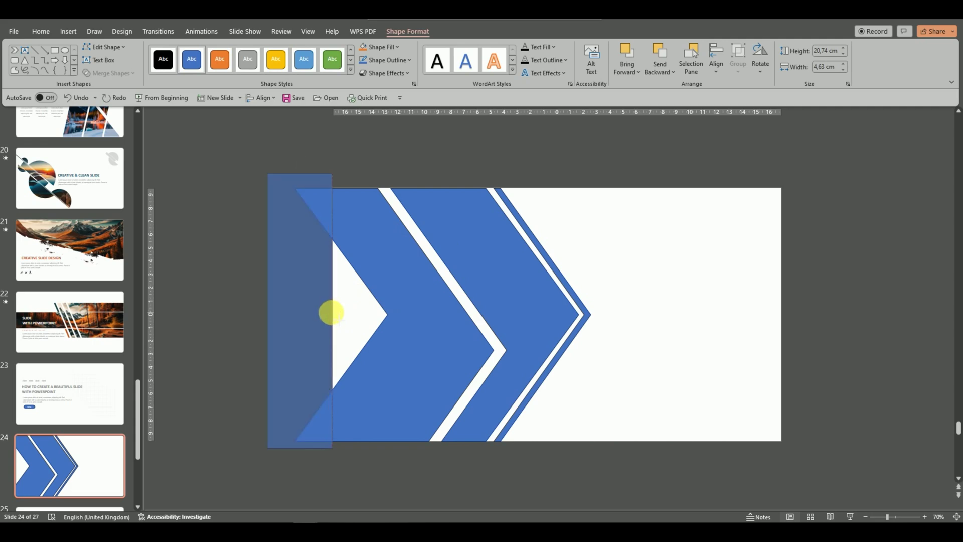
click(424, 289)
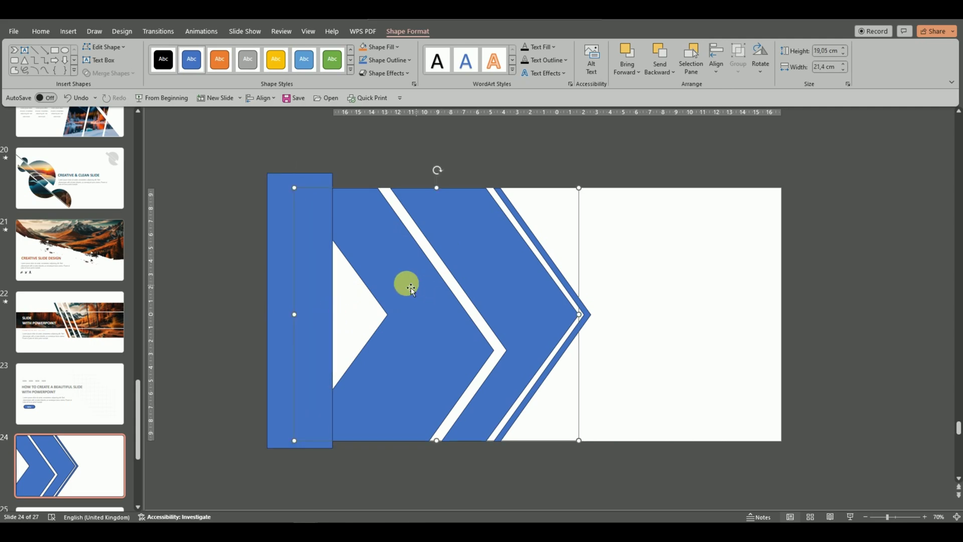
shift+click(286, 224)
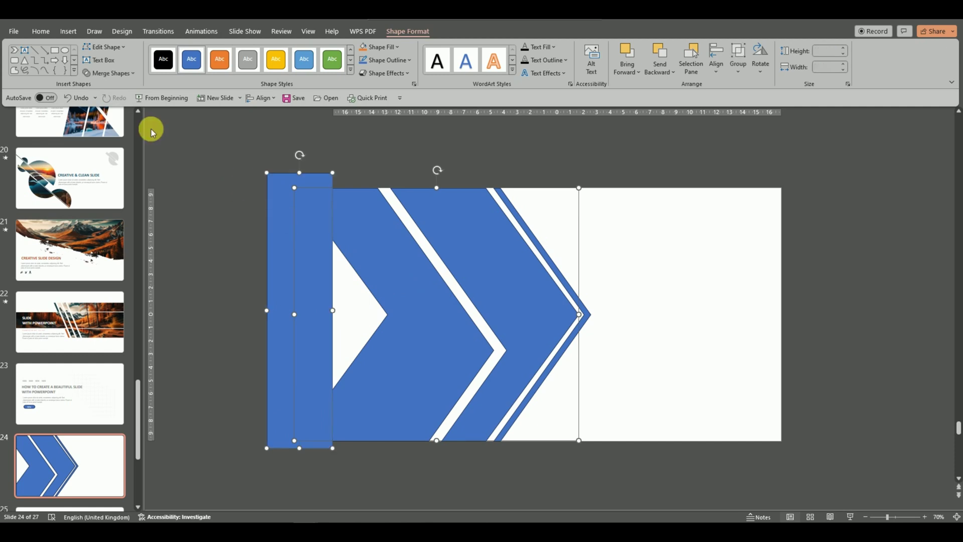
click(111, 72)
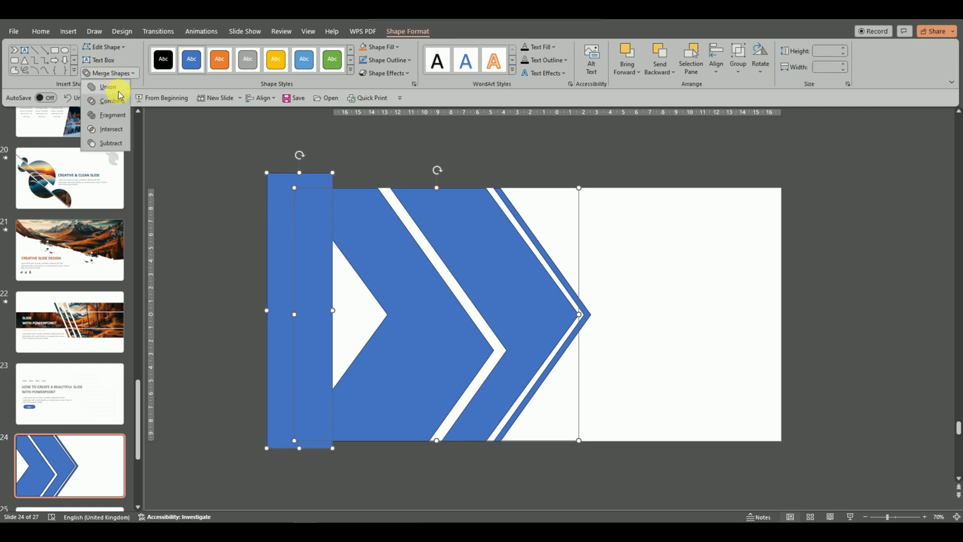
click(110, 144)
click(273, 172)
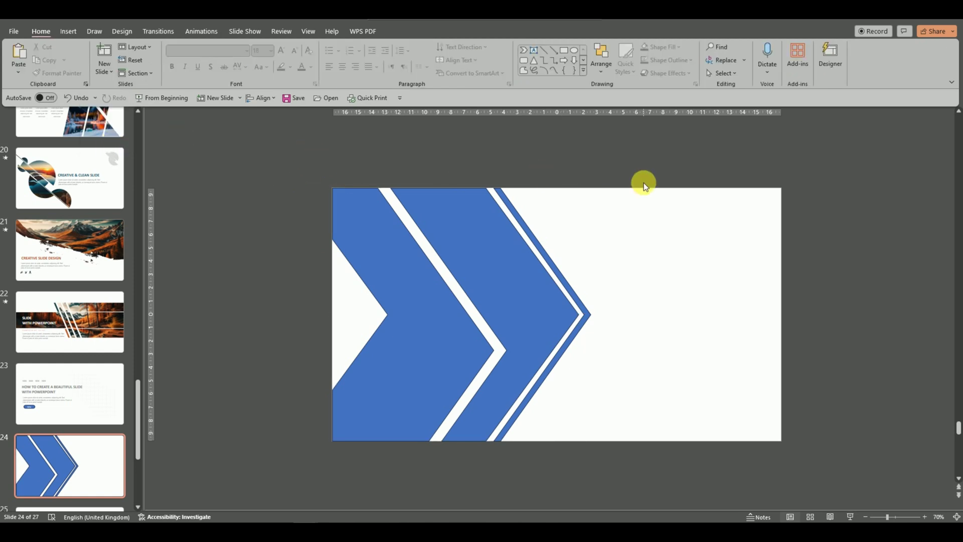
Paste a copy of the thin chevron stripe, move it left and flip it horizontally.
right_click(535, 243)
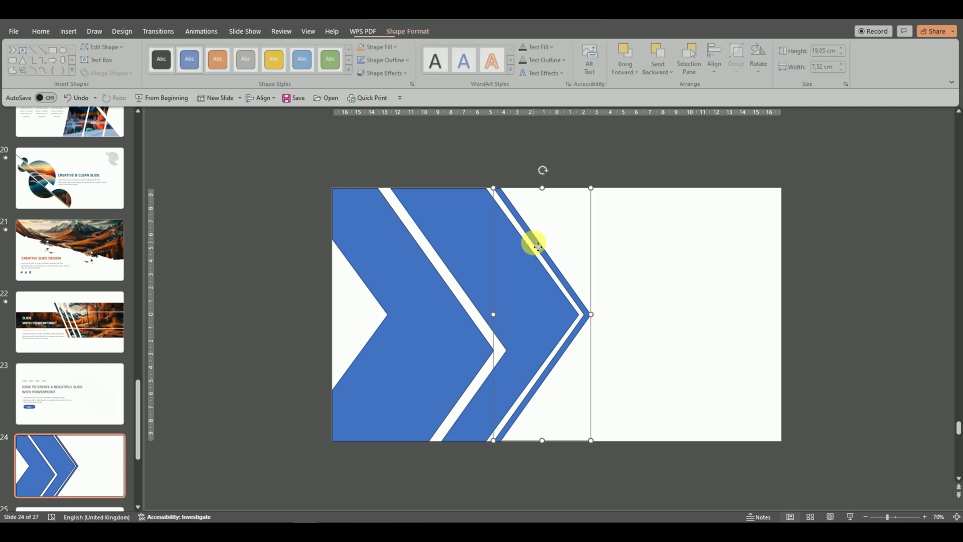
click(564, 279)
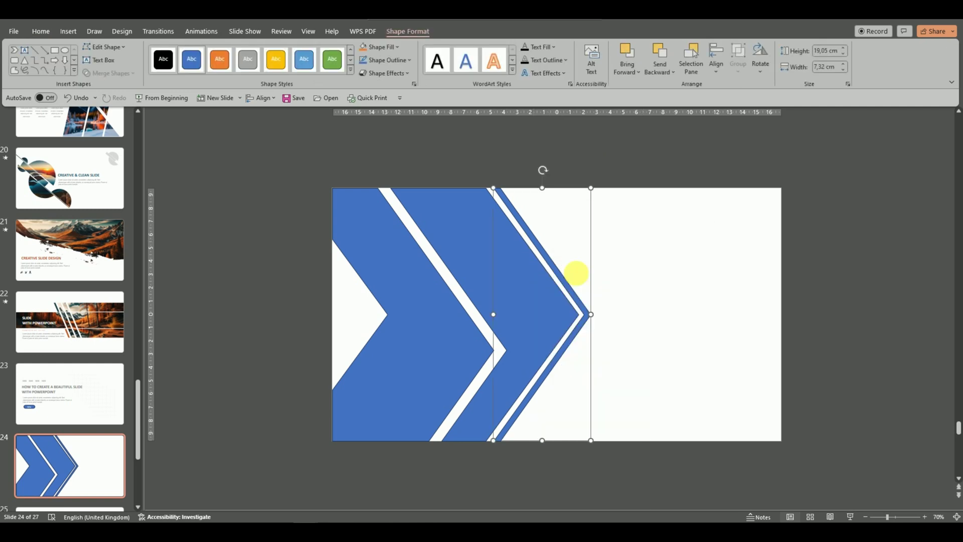
click(641, 247)
right_click(640, 247)
click(665, 280)
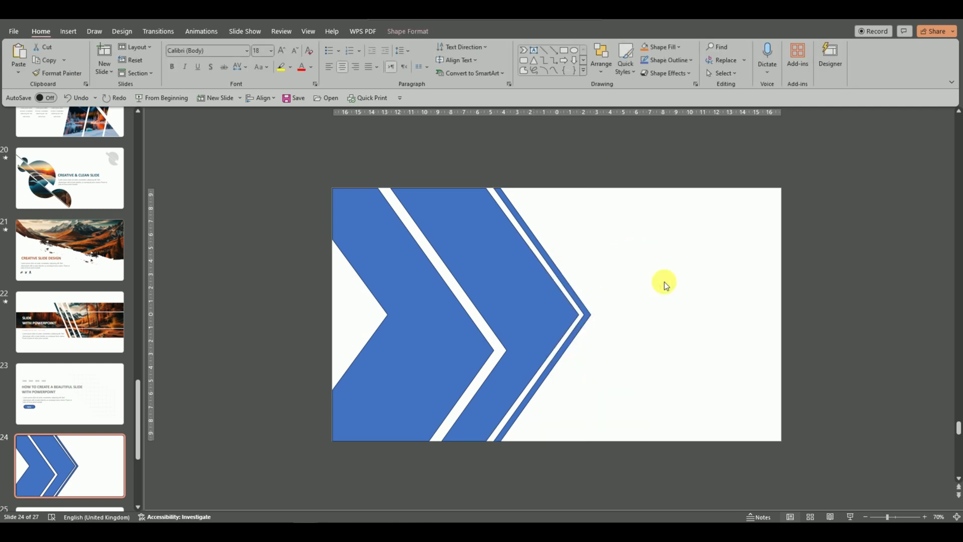
drag(574, 293, 512, 287)
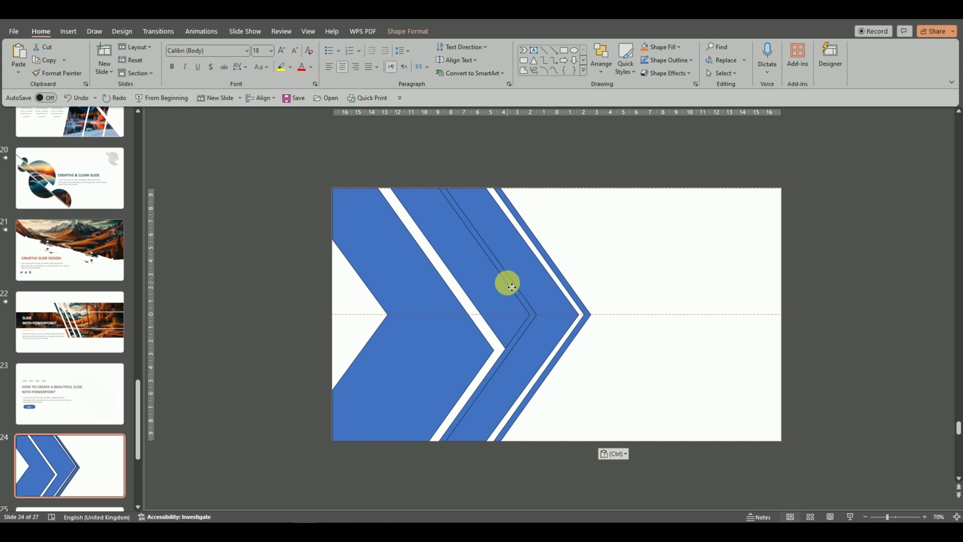
drag(512, 287, 508, 284)
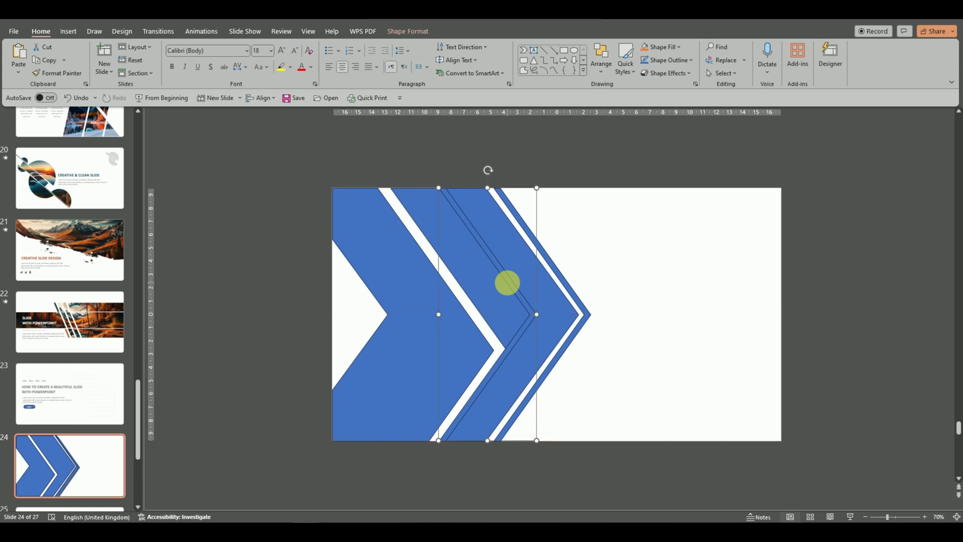
click(406, 31)
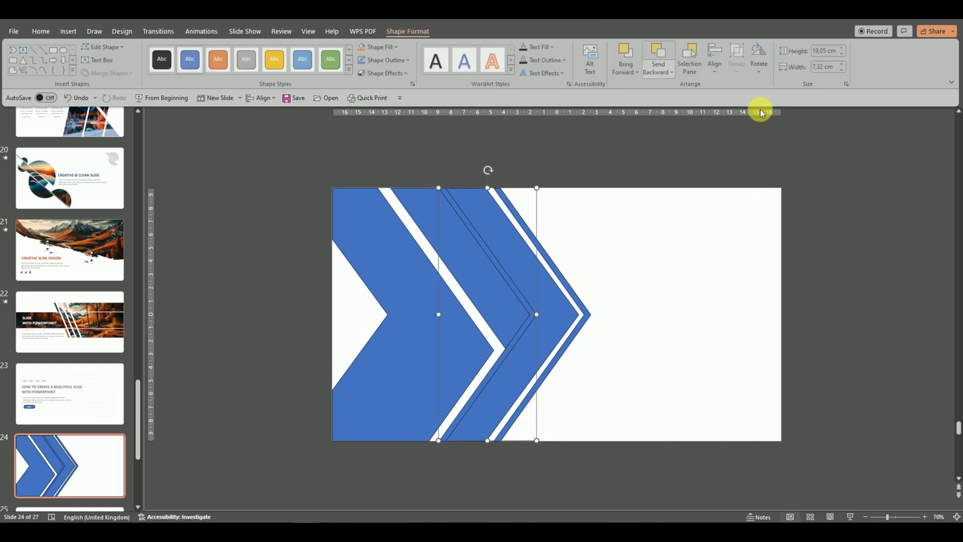
click(762, 71)
click(777, 131)
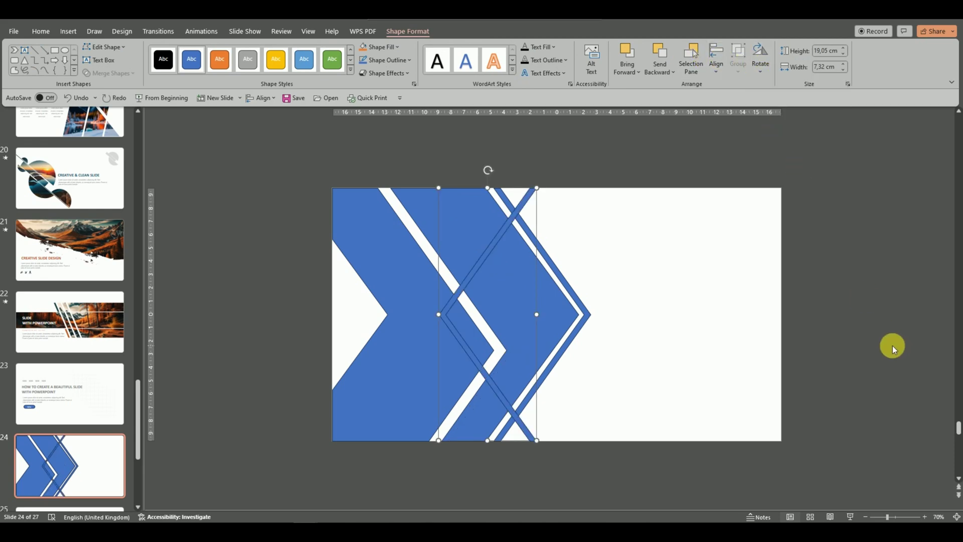
Position the flipped stripe so the two thin stripes cross in an X over the bands.
click(925, 517)
click(925, 517)
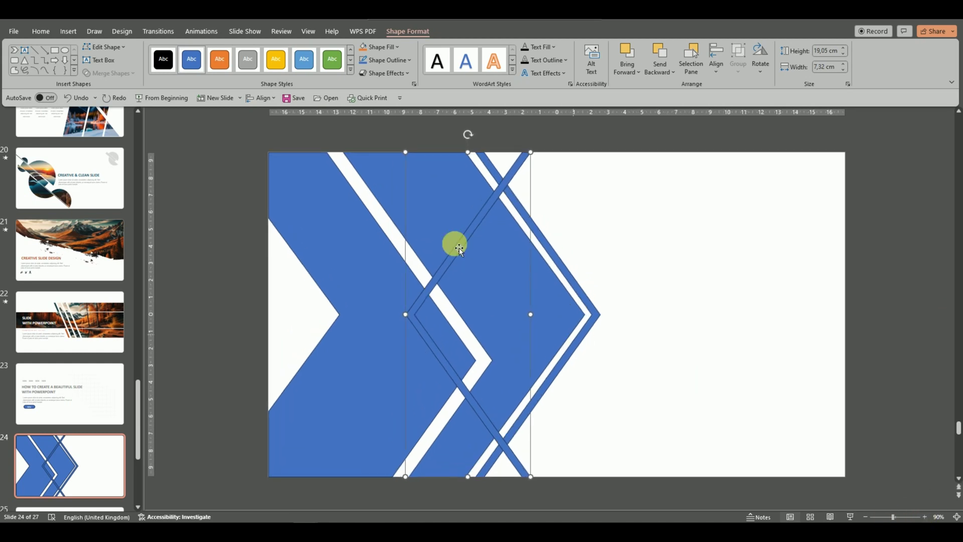
drag(457, 257, 550, 255)
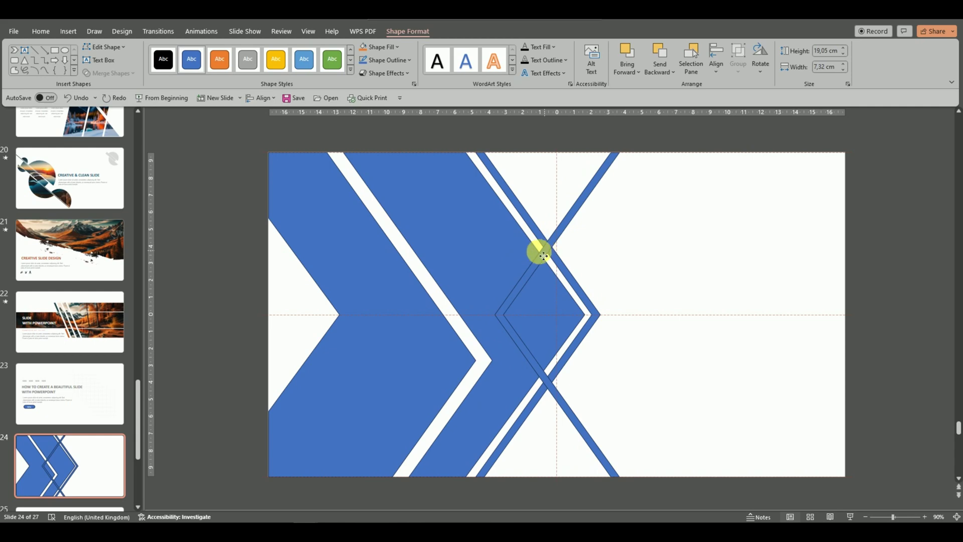
drag(544, 256, 532, 257)
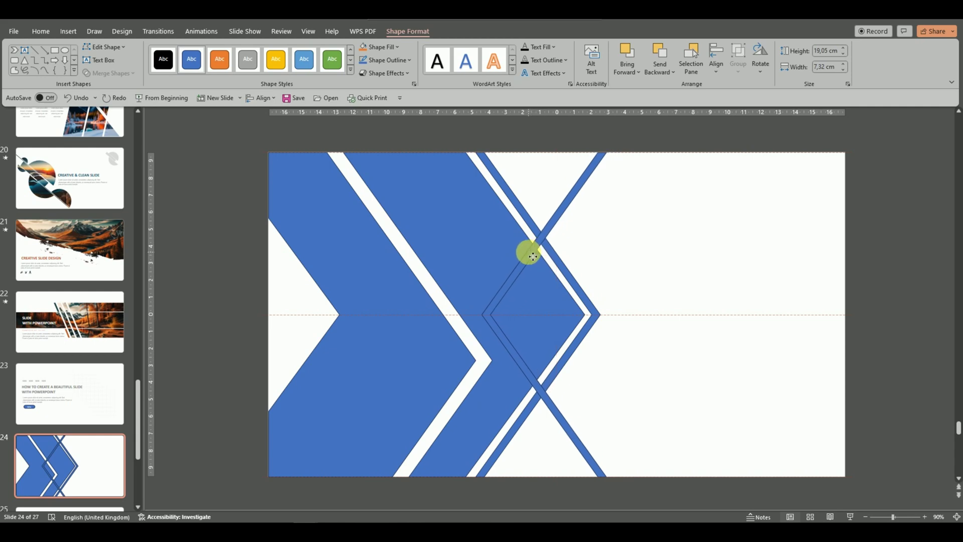
click(621, 271)
Fragment the large chevron together with the crossed stripes using Merge Shapes.
click(552, 312)
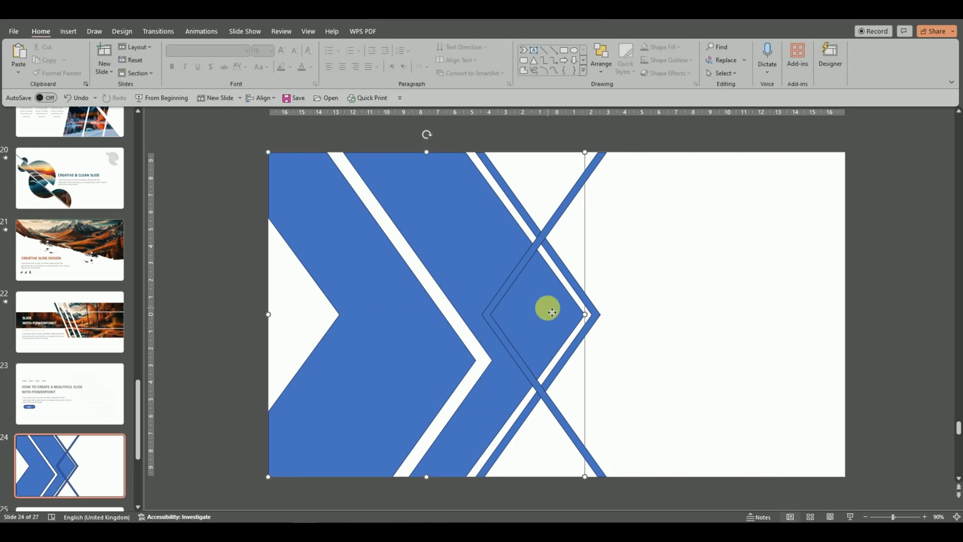
shift+click(512, 275)
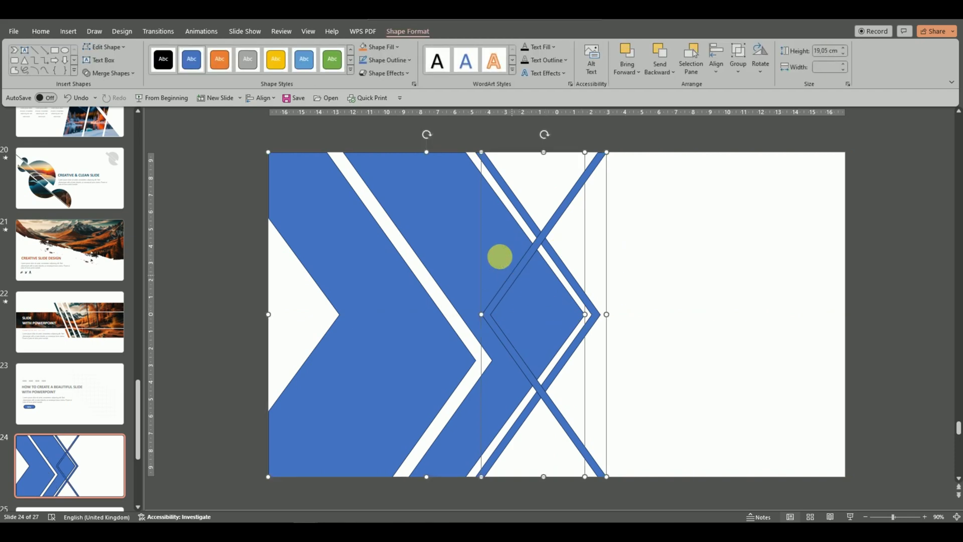
click(129, 73)
click(103, 116)
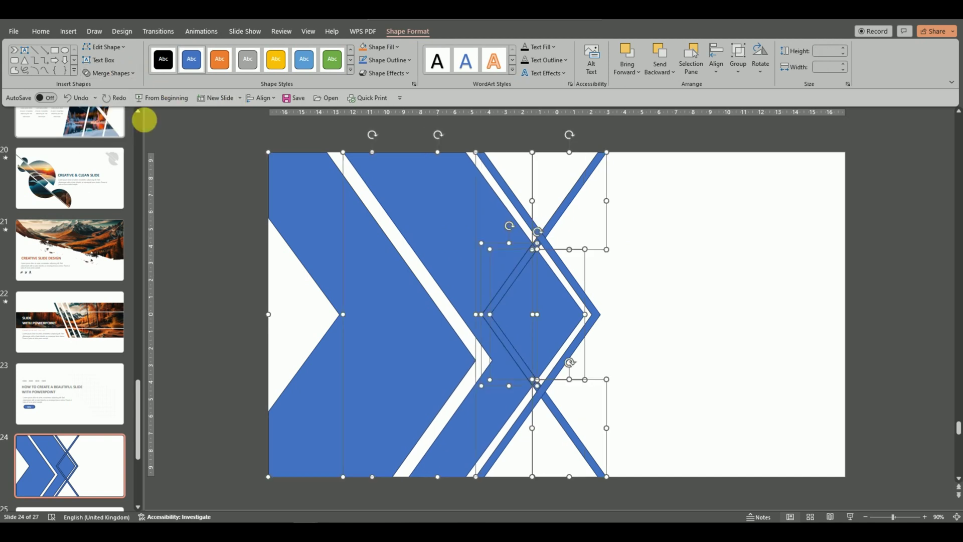
click(637, 243)
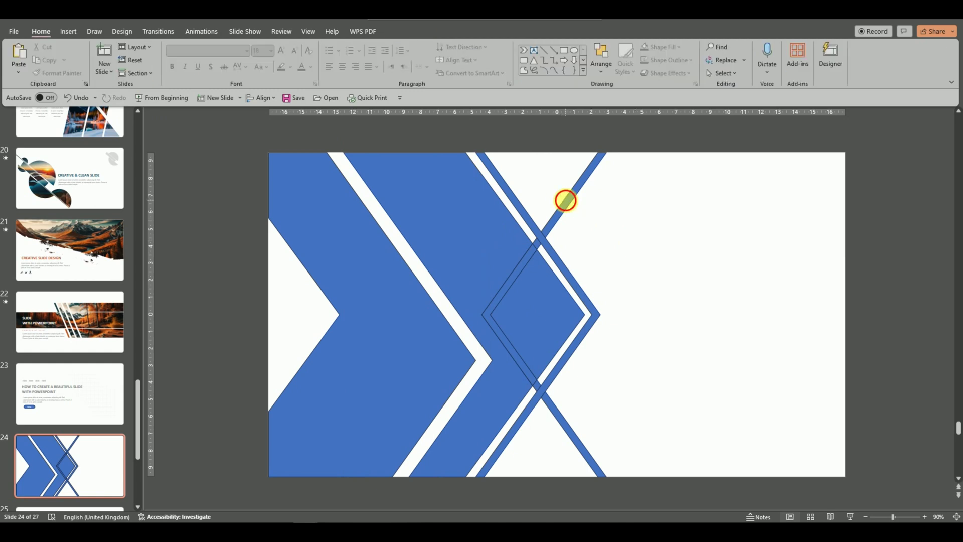
Delete the three stray line fragments, leaving a clean diamond inside the thin outer chevron.
click(566, 201)
key(Delete)
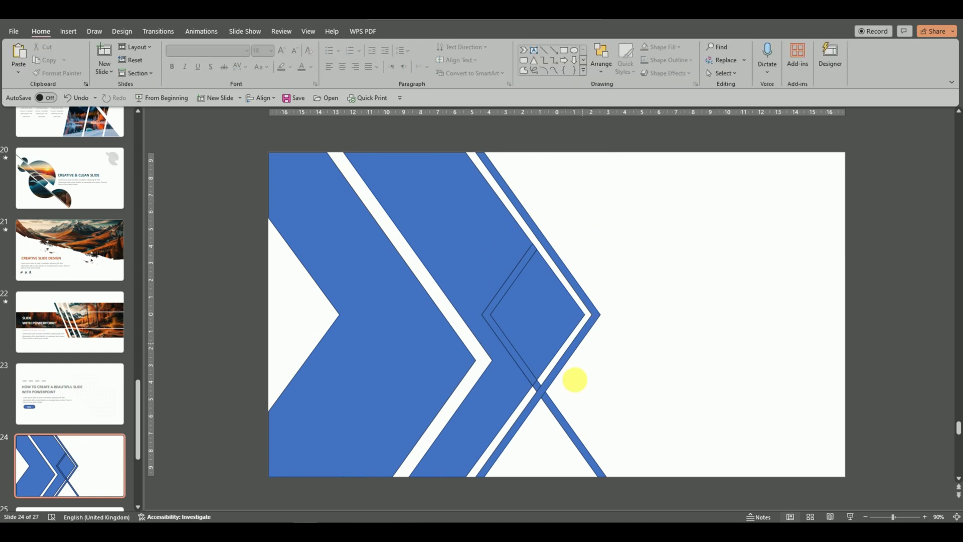
click(548, 406)
key(Delete)
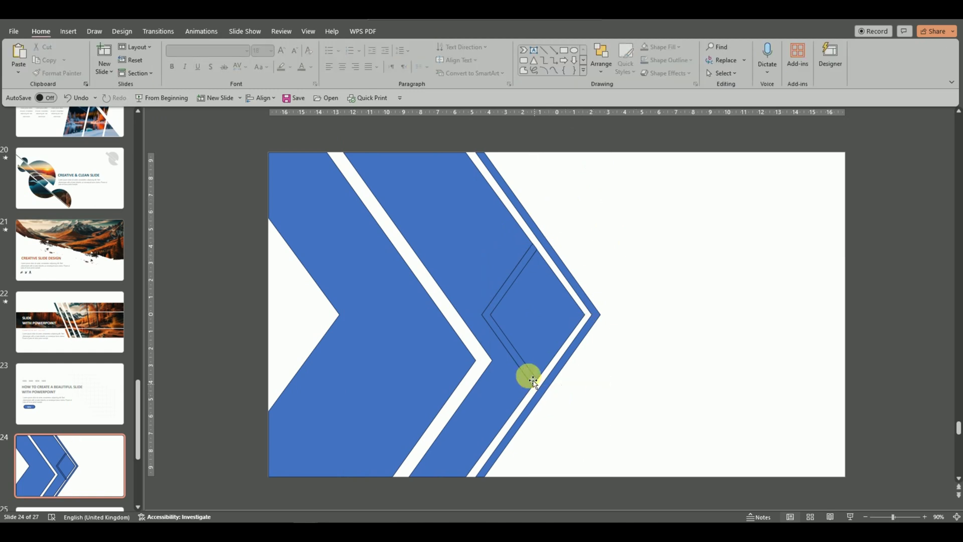
click(533, 380)
key(Delete)
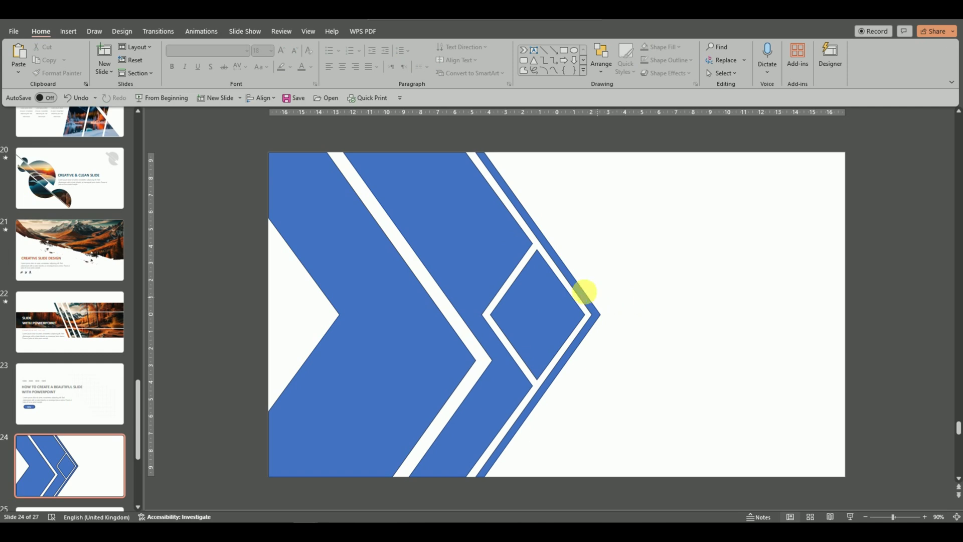
click(578, 294)
click(631, 285)
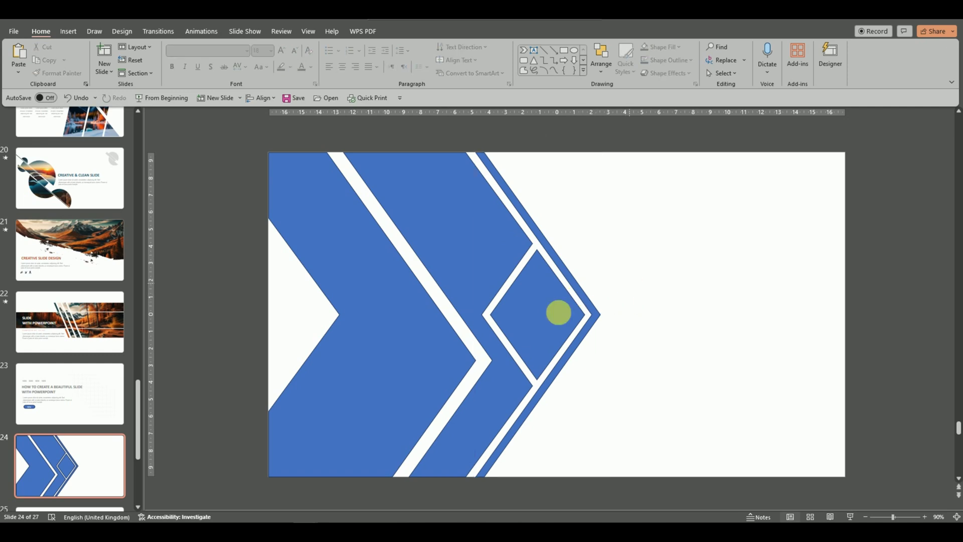
click(554, 313)
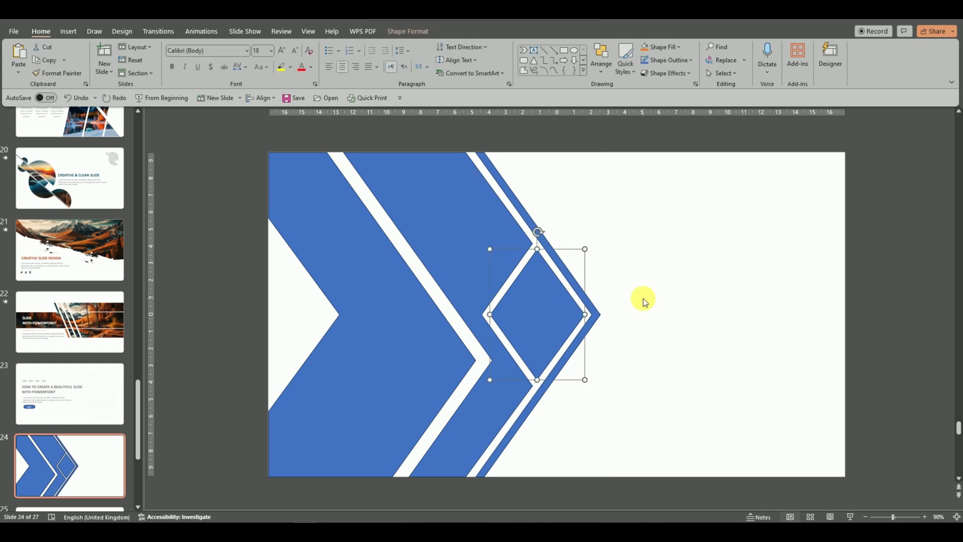
click(641, 299)
click(582, 292)
Copy the three chevron shapes: the thin outer chevron, the middle chevron and the large left chevron.
right_click(584, 295)
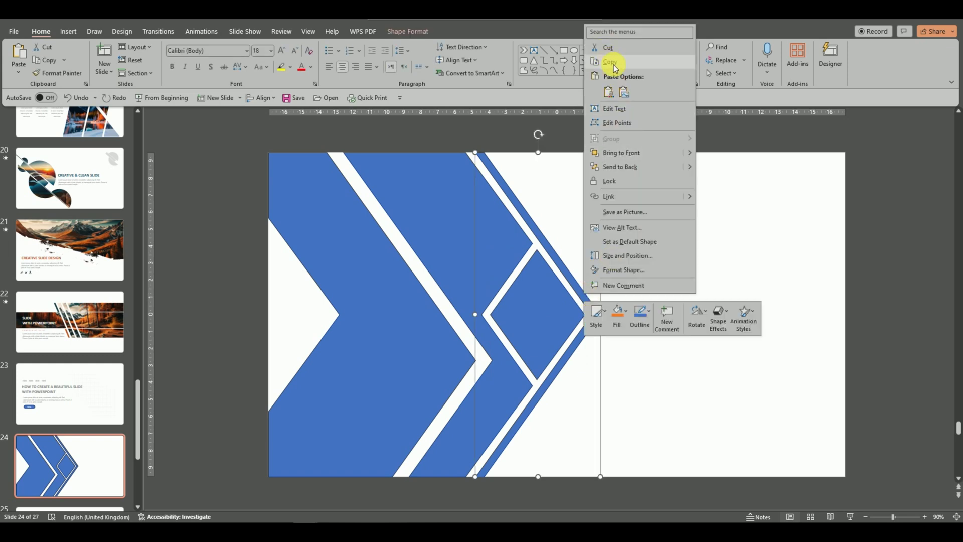
click(795, 281)
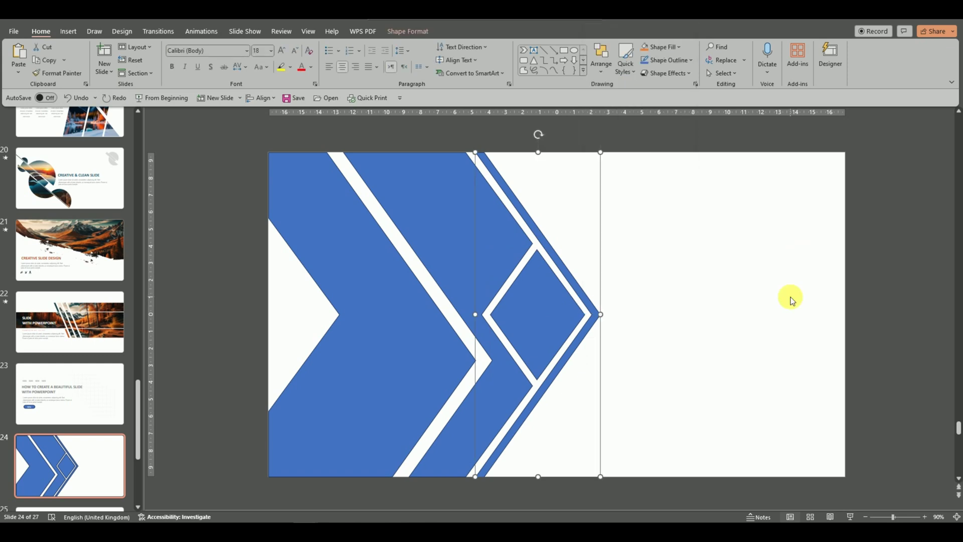
click(731, 291)
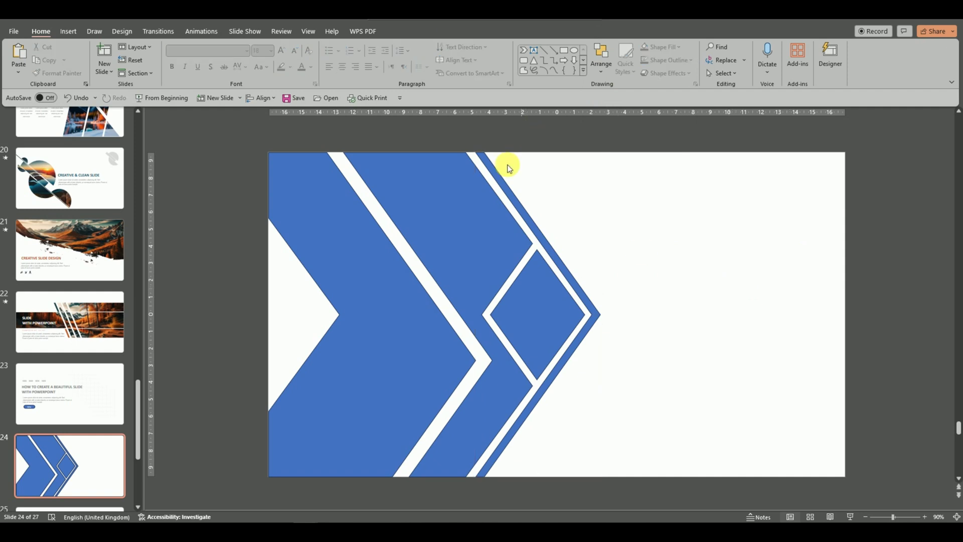
click(505, 183)
shift+click(452, 200)
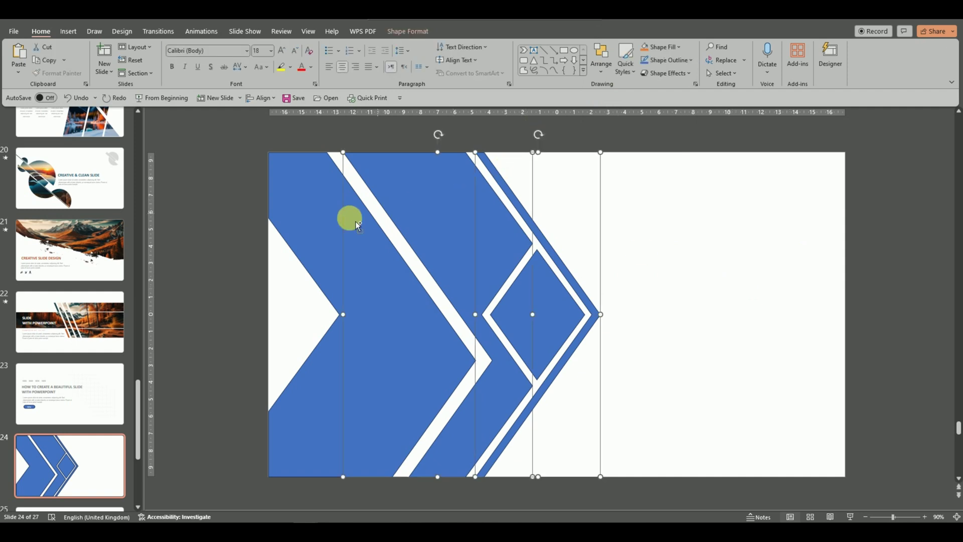
shift+click(320, 227)
right_click(325, 220)
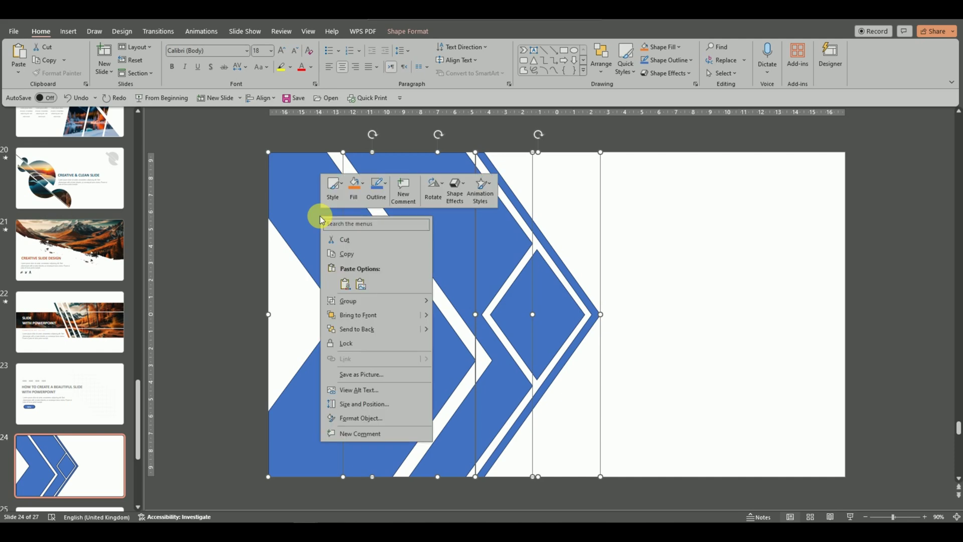
click(346, 253)
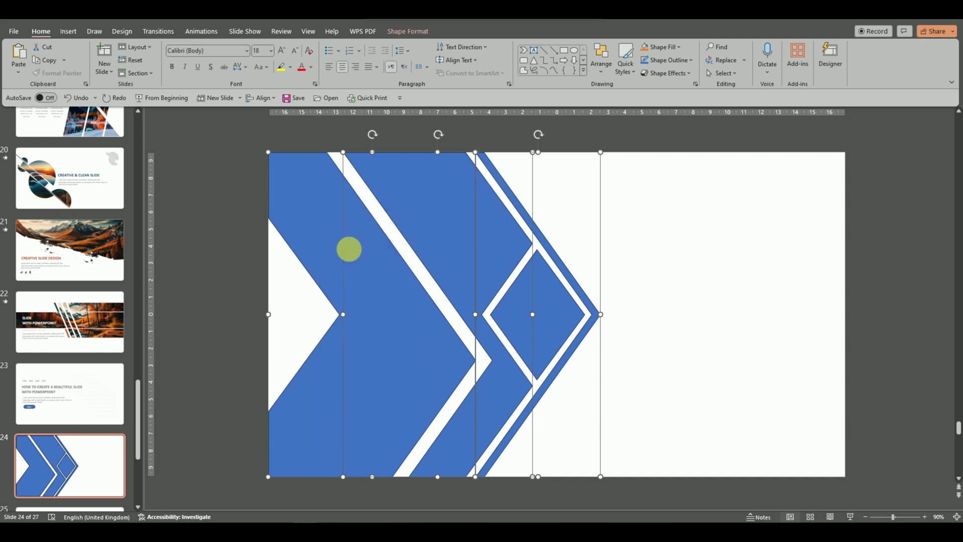
In Slide Master view, insert a new layout after the last one and delete all its placeholders.
click(314, 34)
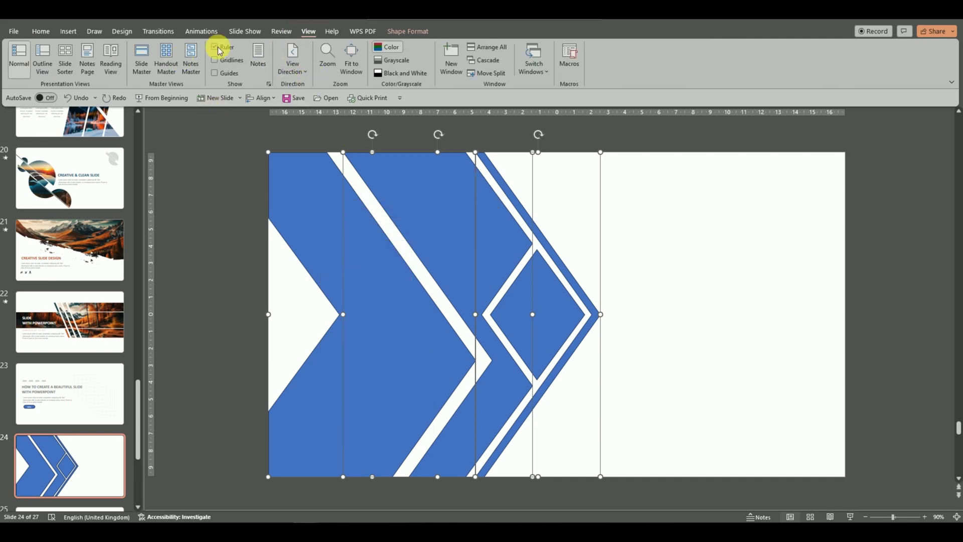
click(146, 60)
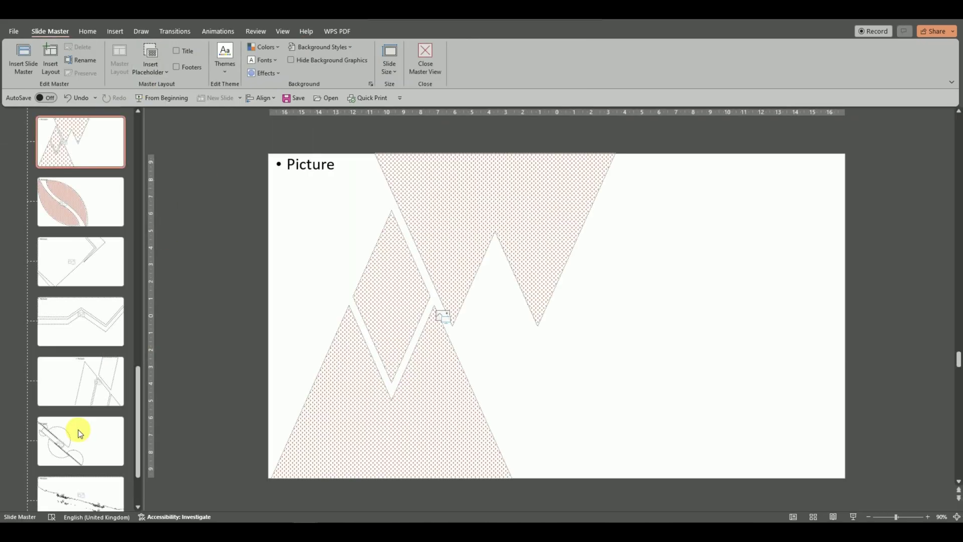
scroll(74, 479, down, 2)
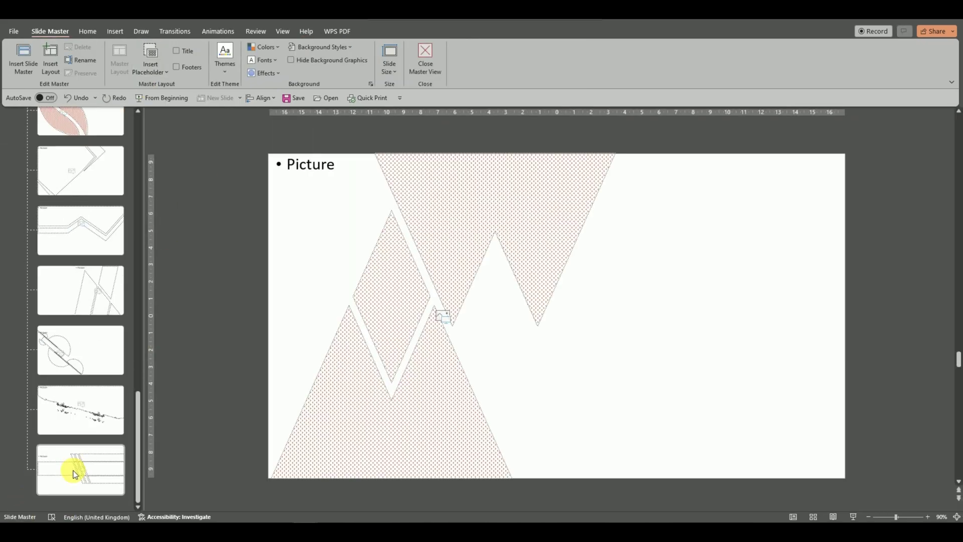
click(78, 476)
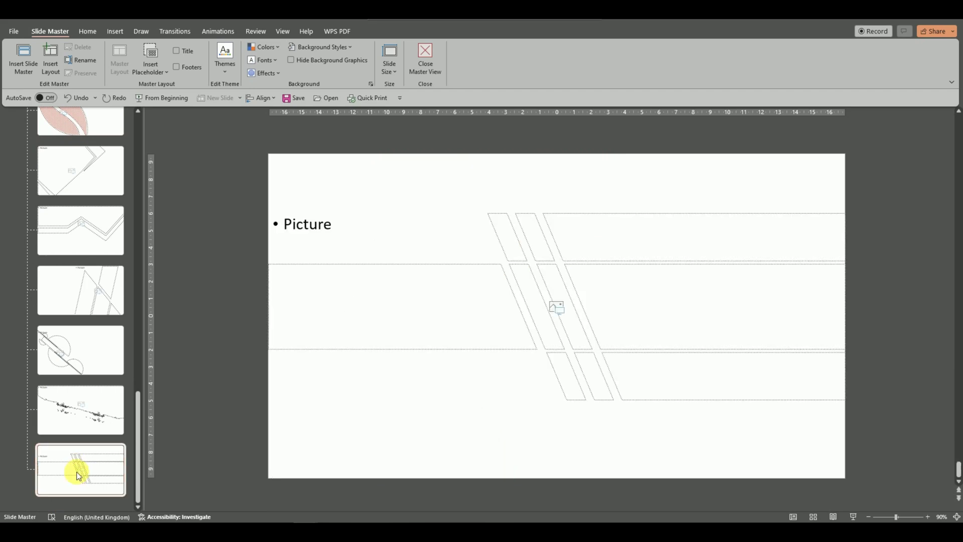
key(Return)
drag(225, 130, 853, 497)
key(Delete)
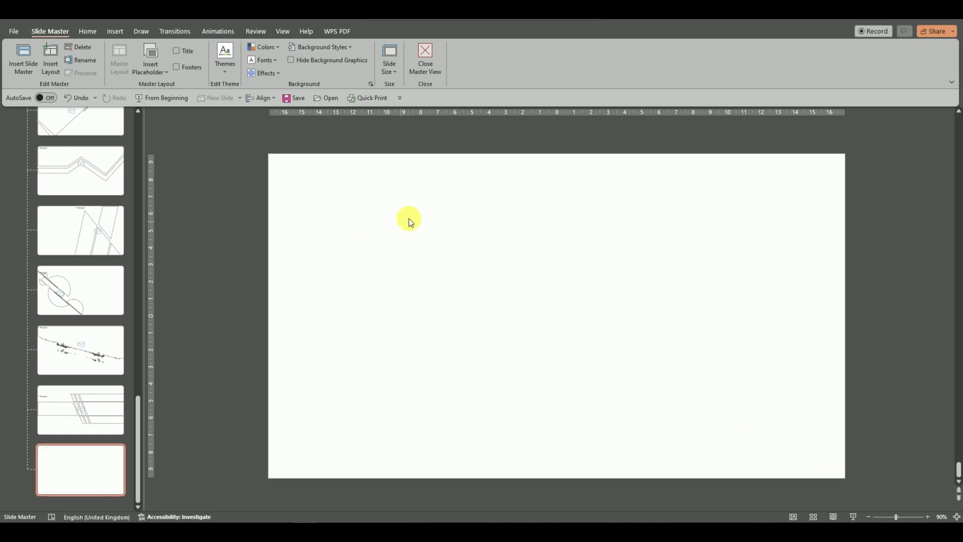
right_click(408, 218)
Paste the chevrons, draw a picture placeholder over them and send it to back.
click(435, 256)
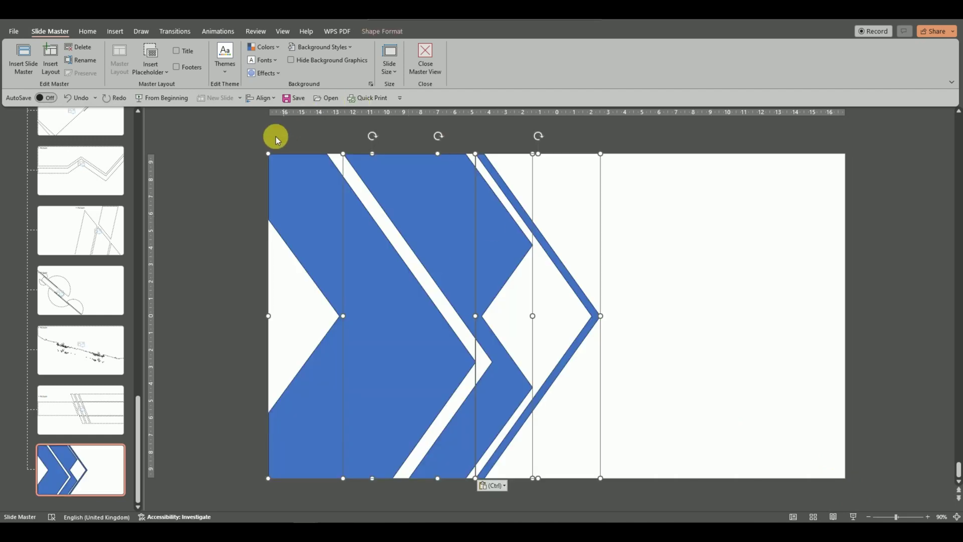
click(258, 143)
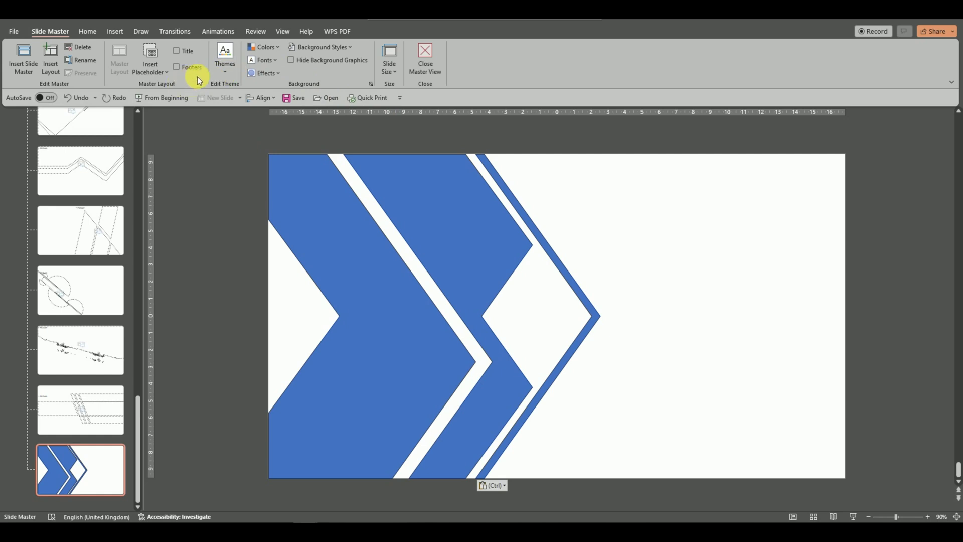
click(163, 75)
click(155, 132)
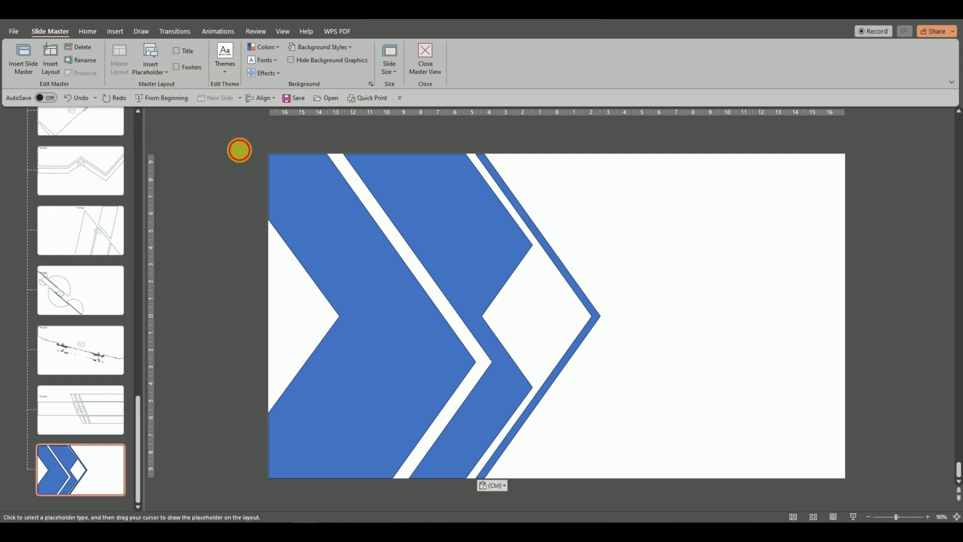
drag(222, 133, 671, 510)
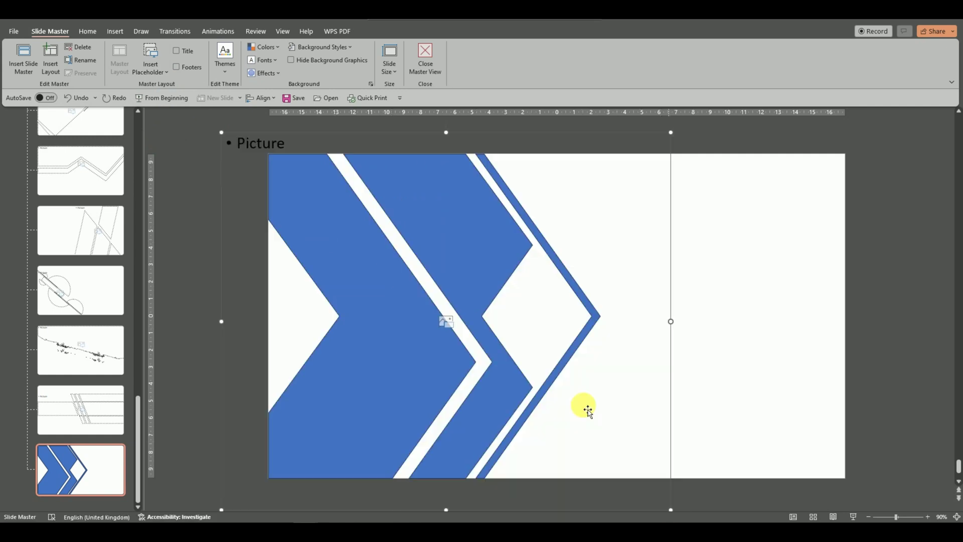
right_click(496, 234)
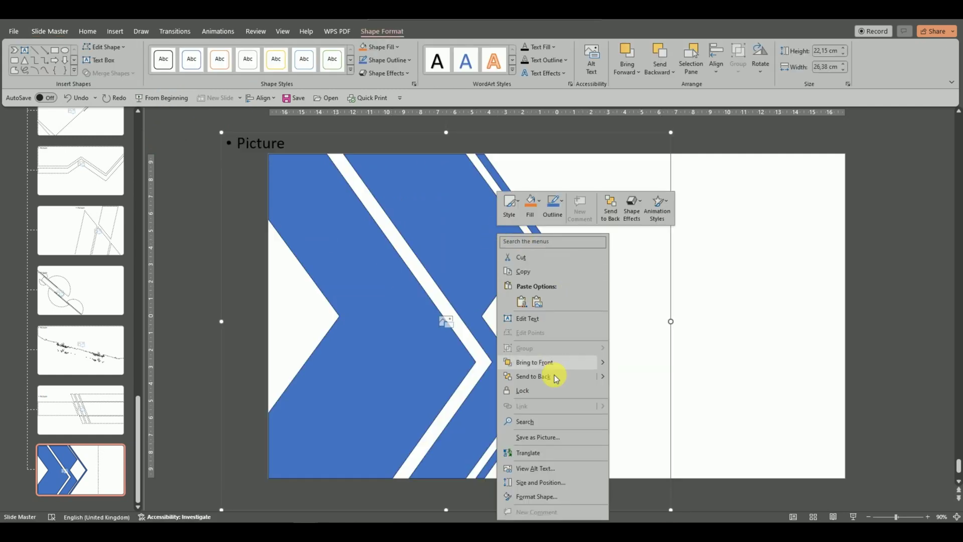
click(547, 376)
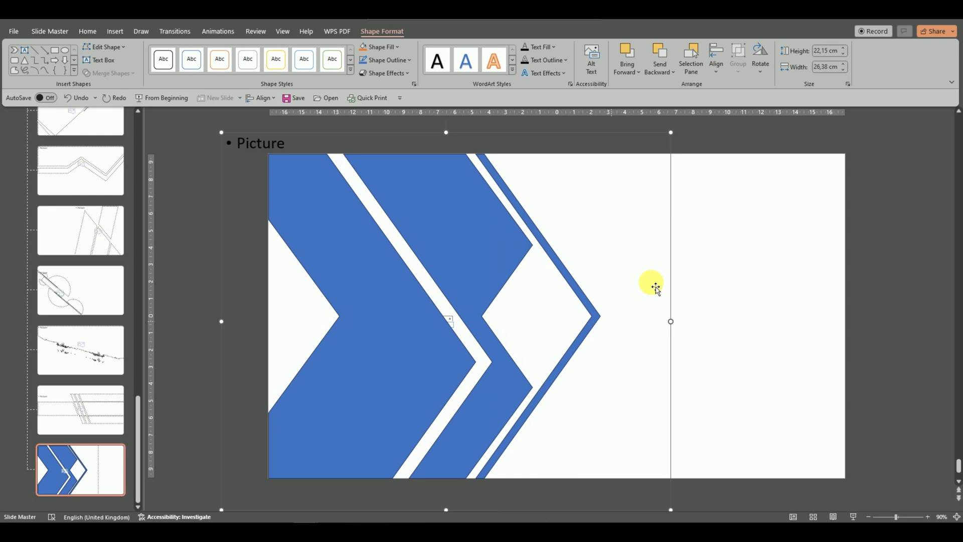
Union the three chevrons into one merged shape.
click(681, 247)
click(657, 228)
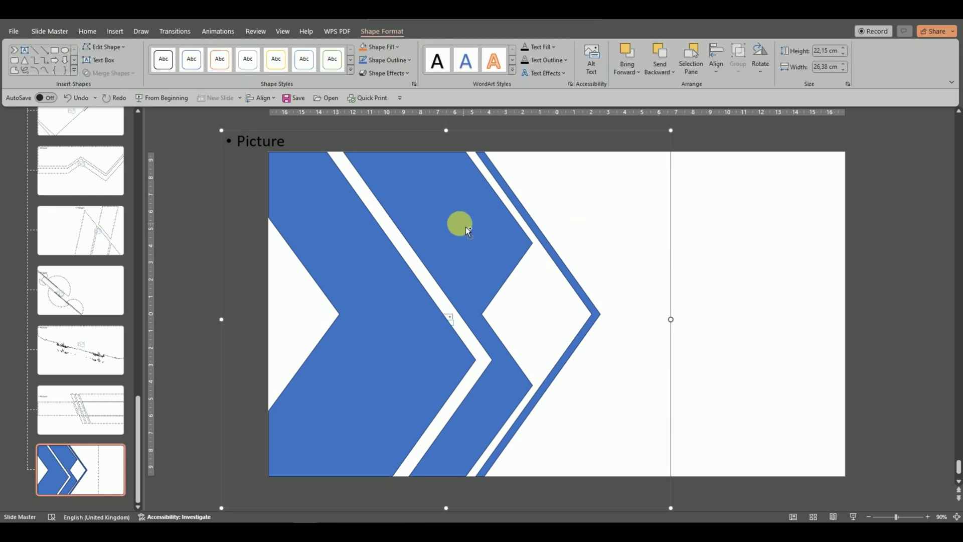
shift+click(467, 229)
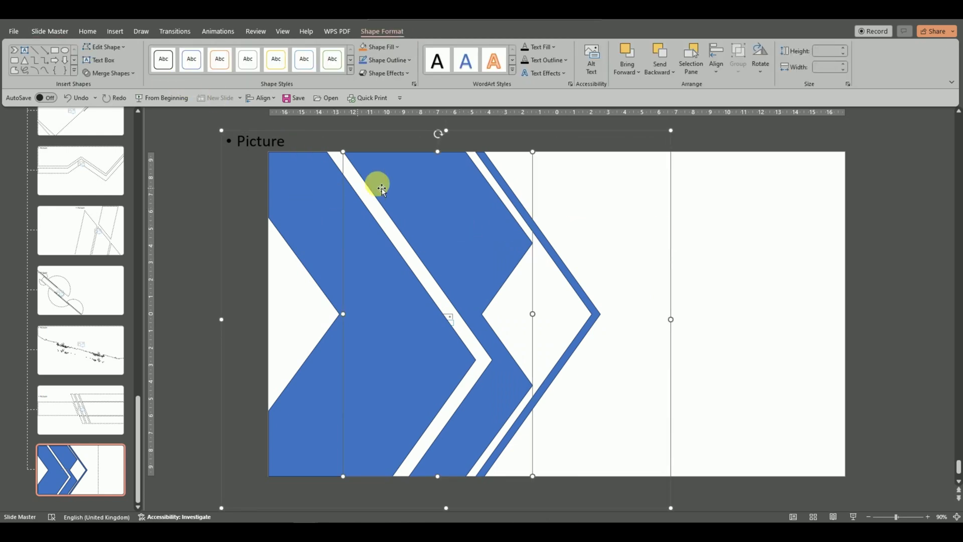
click(750, 142)
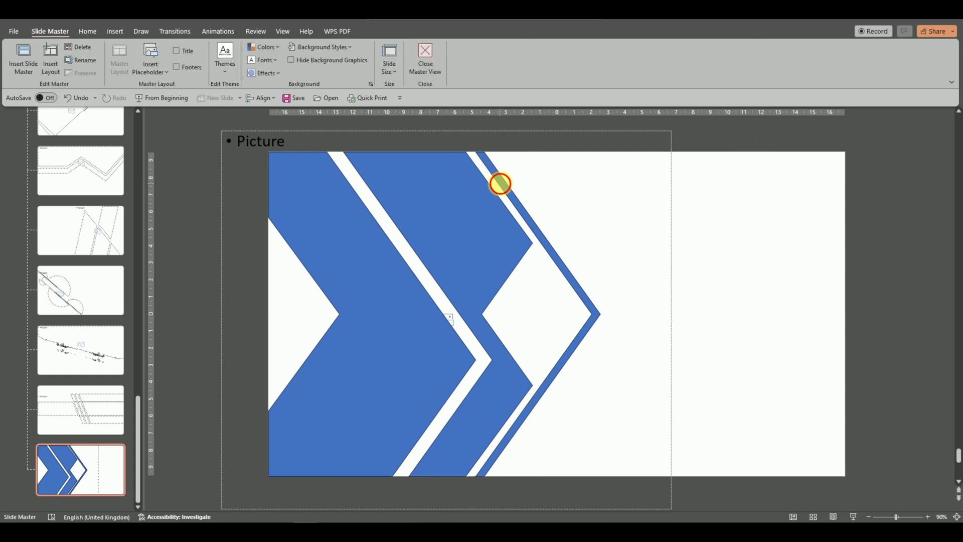
click(500, 184)
shift+click(440, 198)
shift+click(316, 209)
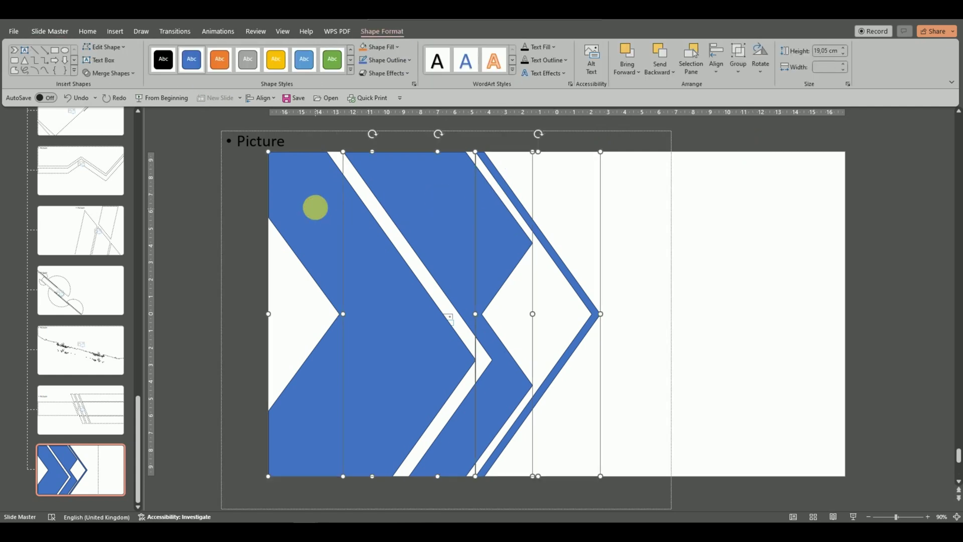
click(109, 73)
click(123, 92)
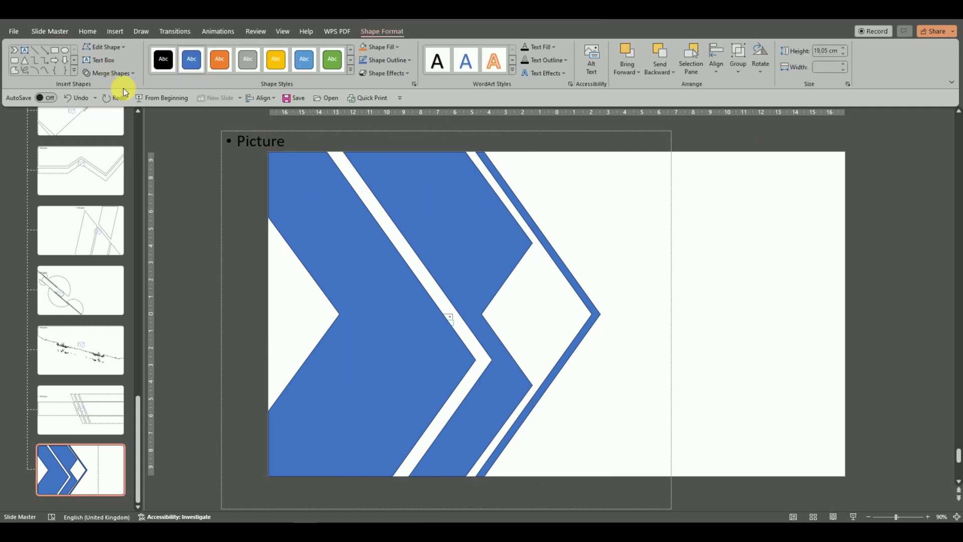
Intersect the picture placeholder with the merged chevron to give it the chevron shape.
click(668, 155)
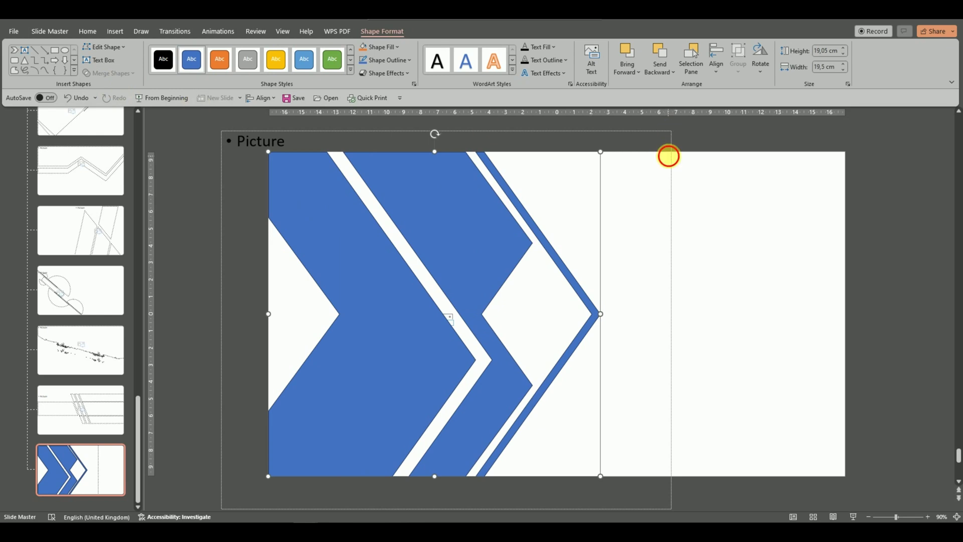
shift+click(419, 213)
click(118, 74)
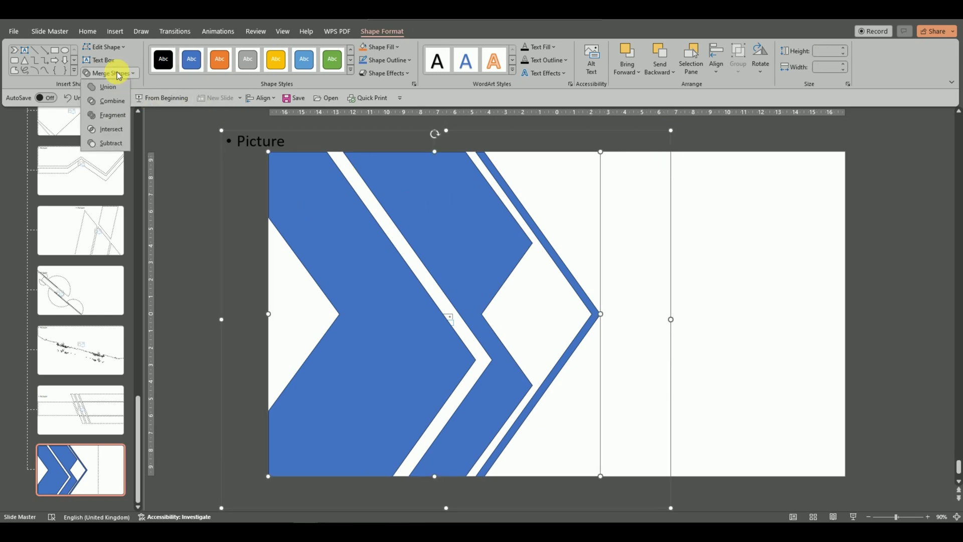
click(115, 129)
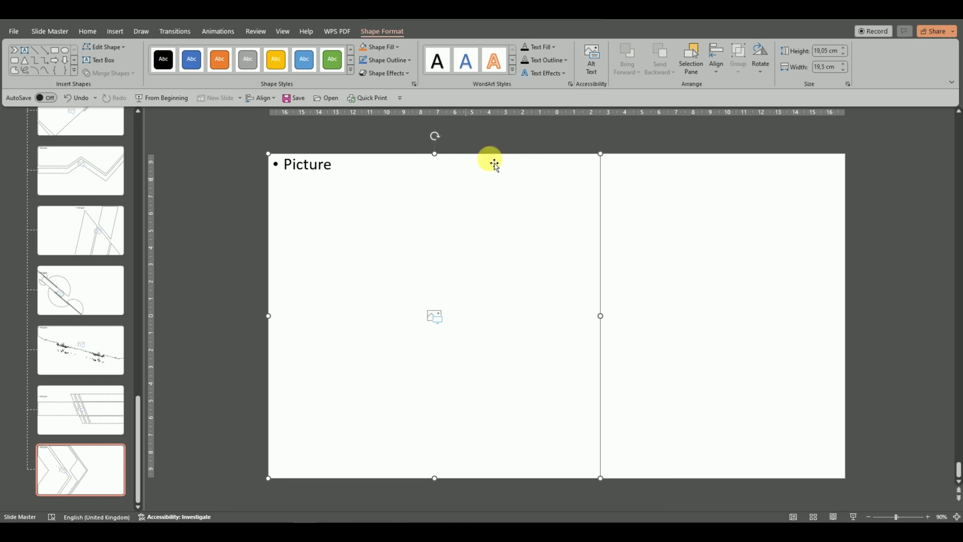
click(659, 140)
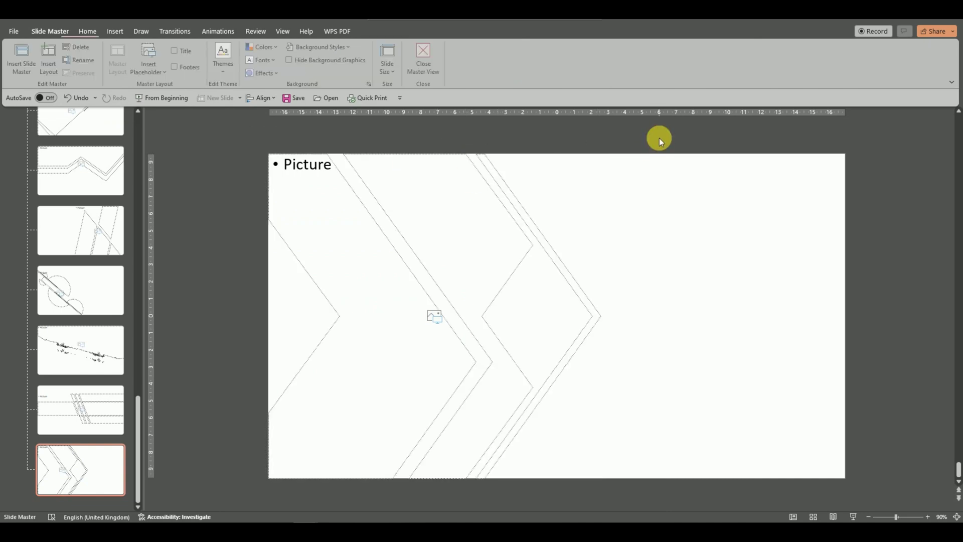
Close Master View and add a 19_Custom Layout slide after slide 22.
click(421, 66)
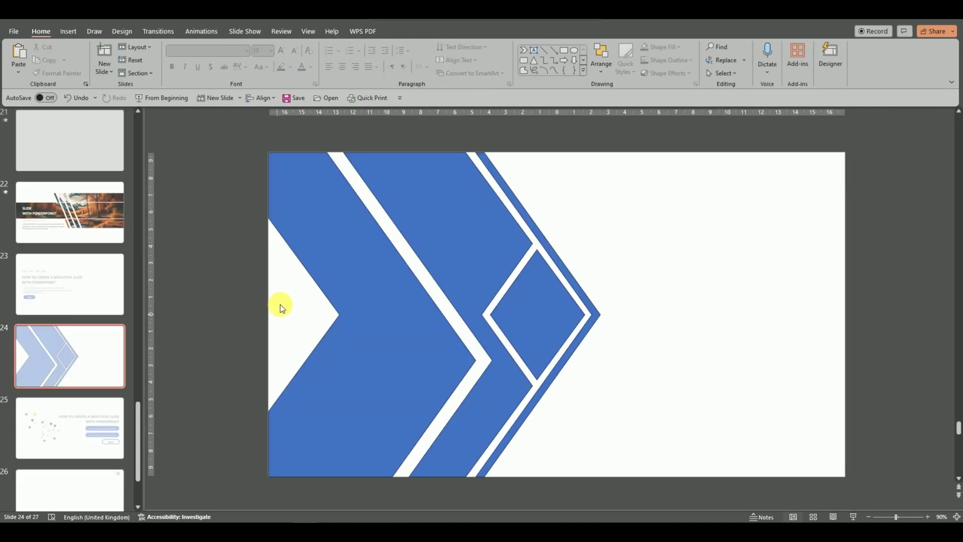
scroll(75, 271, up, 2)
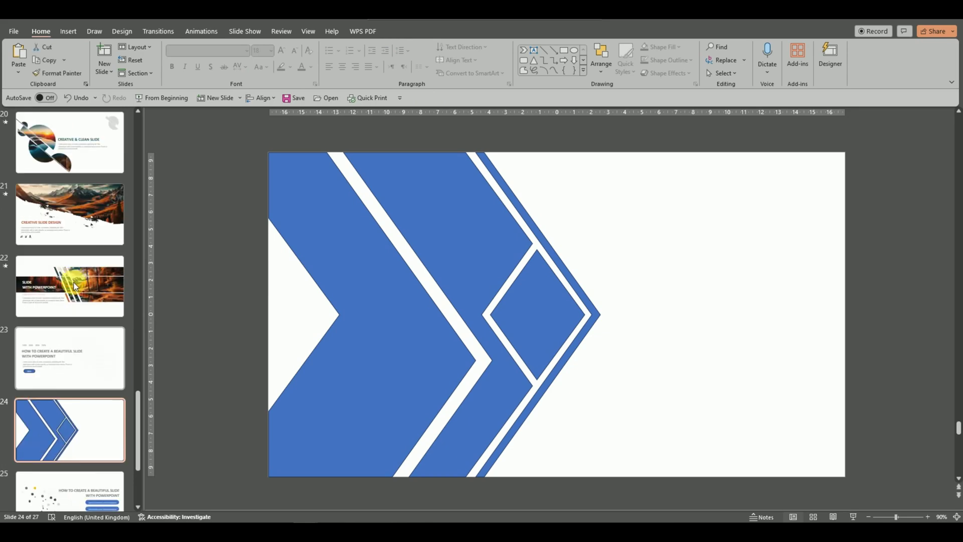
click(74, 286)
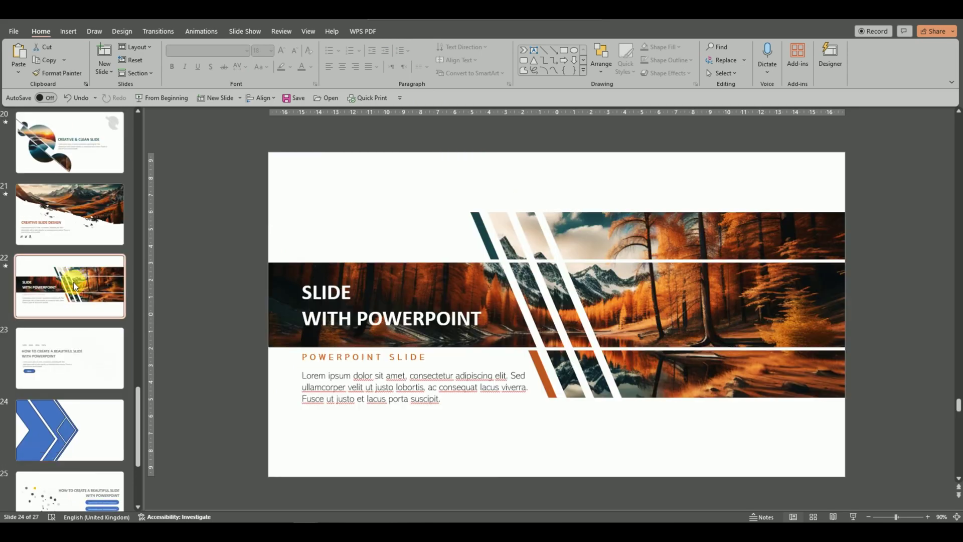
click(106, 74)
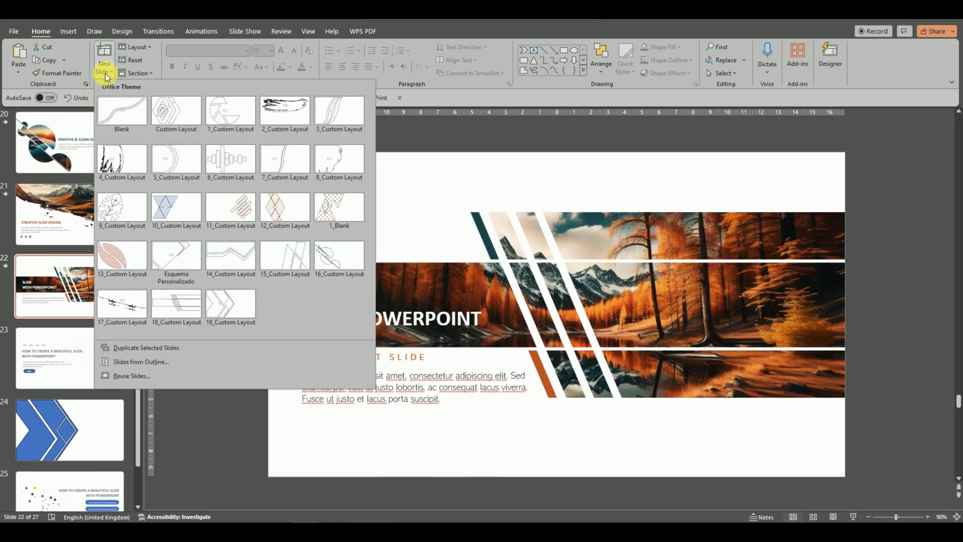
click(227, 300)
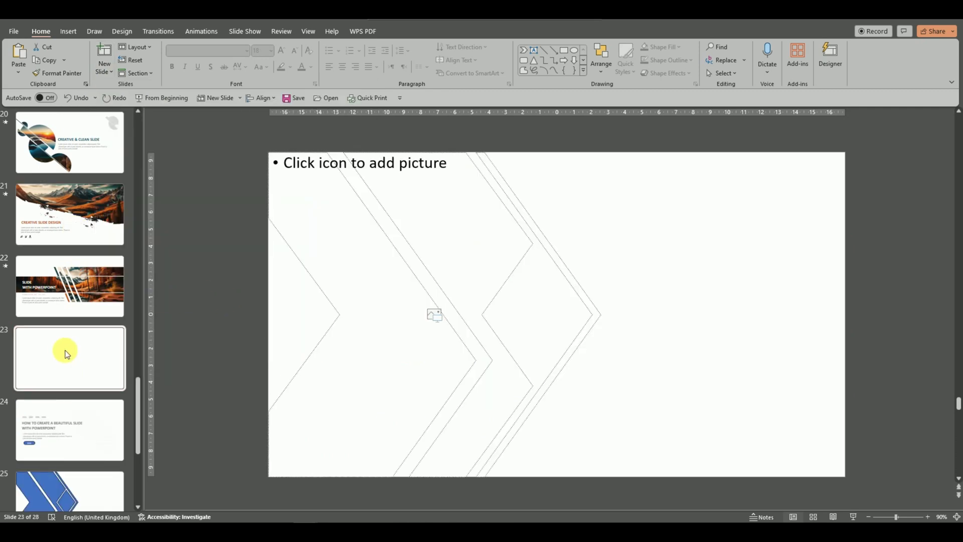
Fill the chevron placeholder with the mountain lake photo at Saturation 0%, Brightness -20%, Contrast +20%.
click(433, 314)
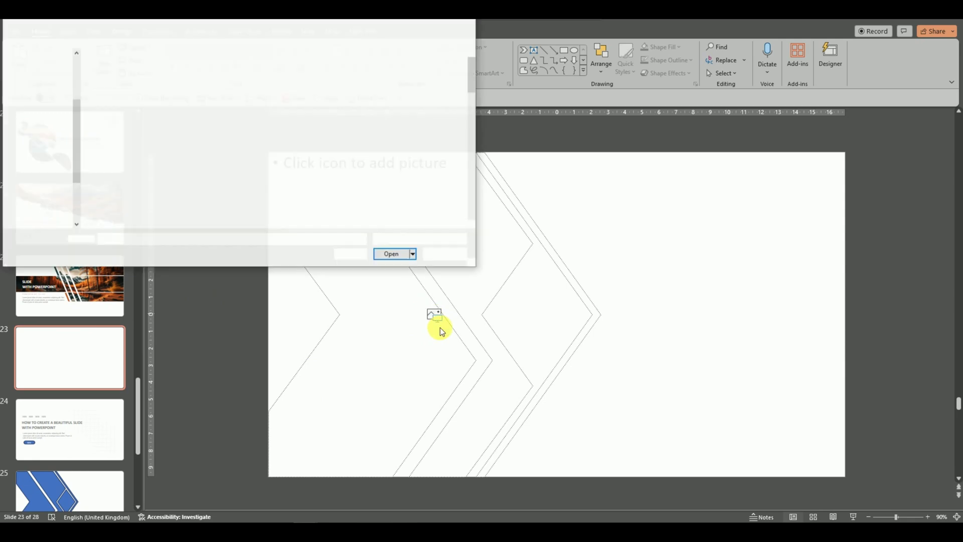
double_click(113, 79)
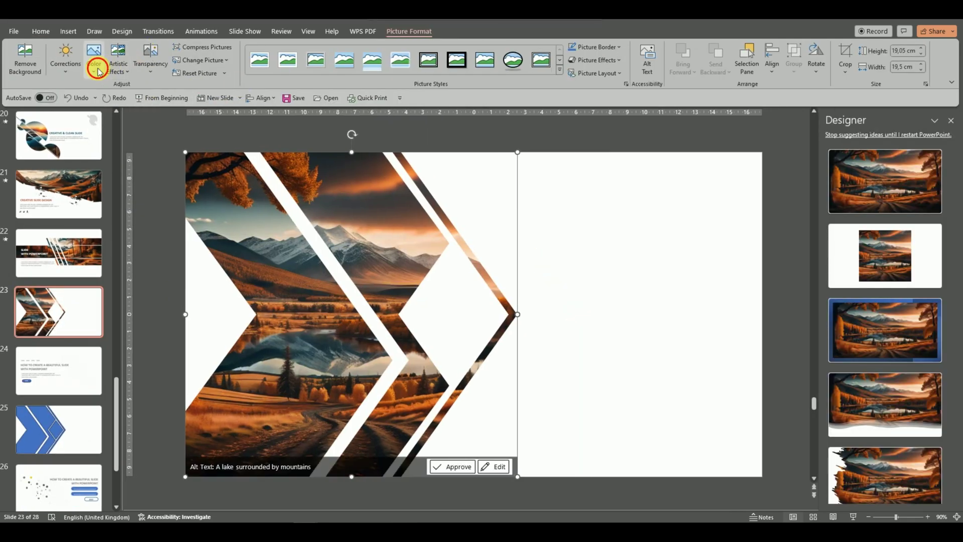
click(96, 70)
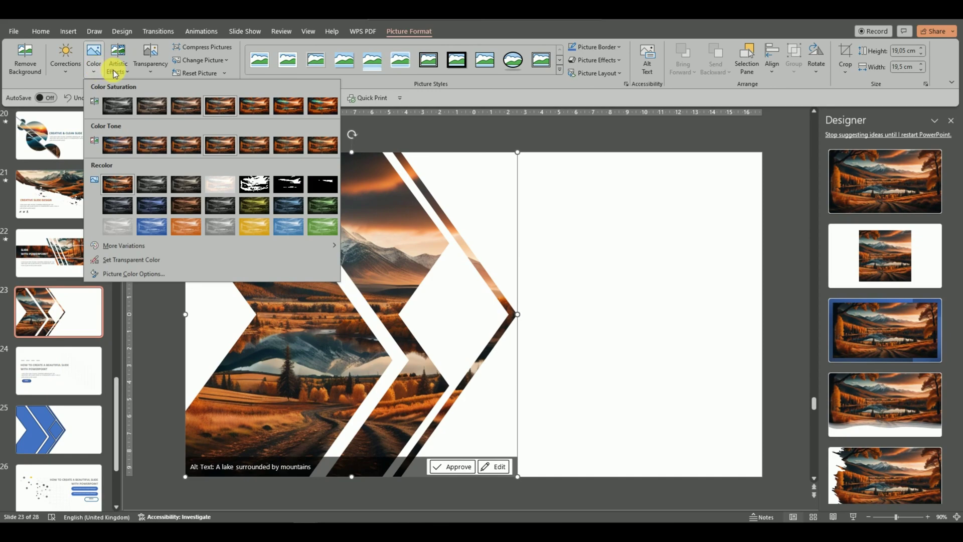
click(119, 106)
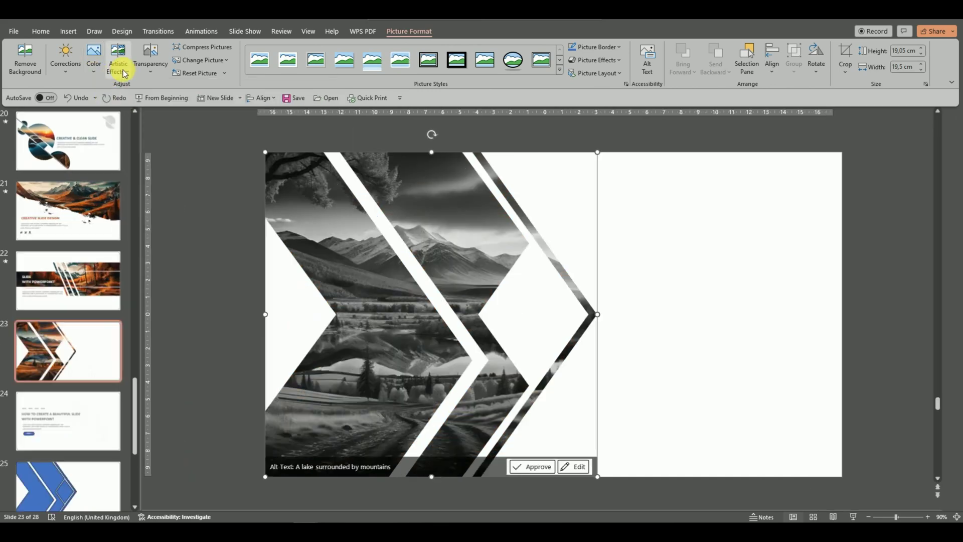
click(66, 64)
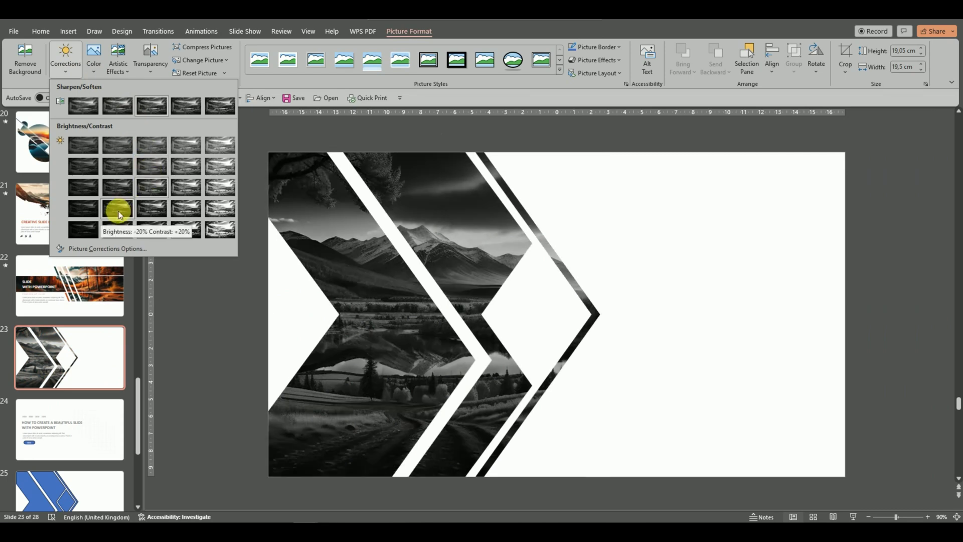
click(116, 230)
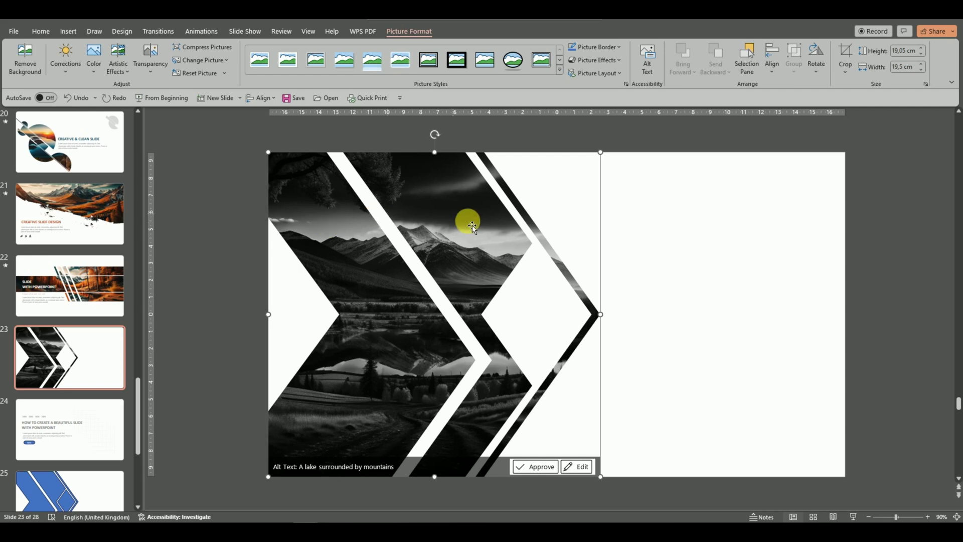
click(301, 307)
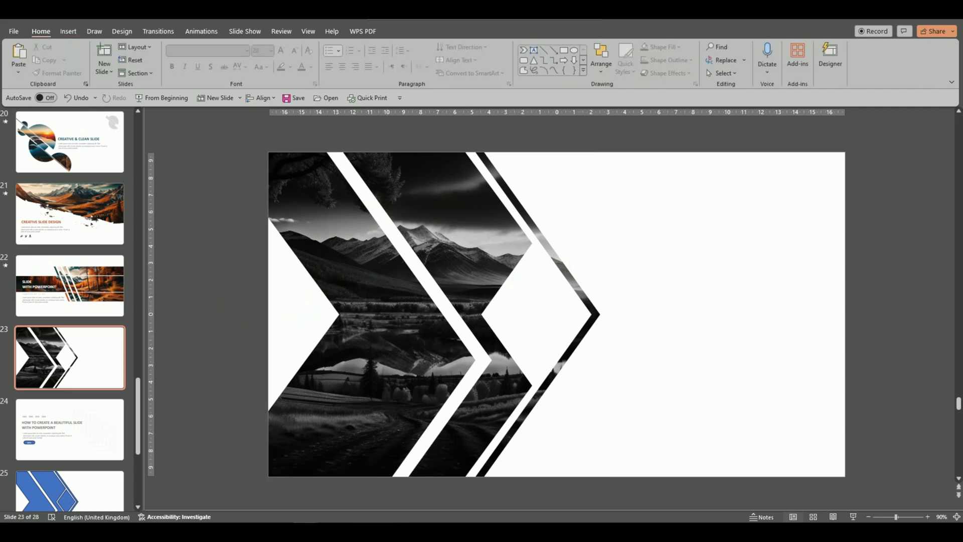
Copy the blue diamond shape on slide 25.
click(76, 494)
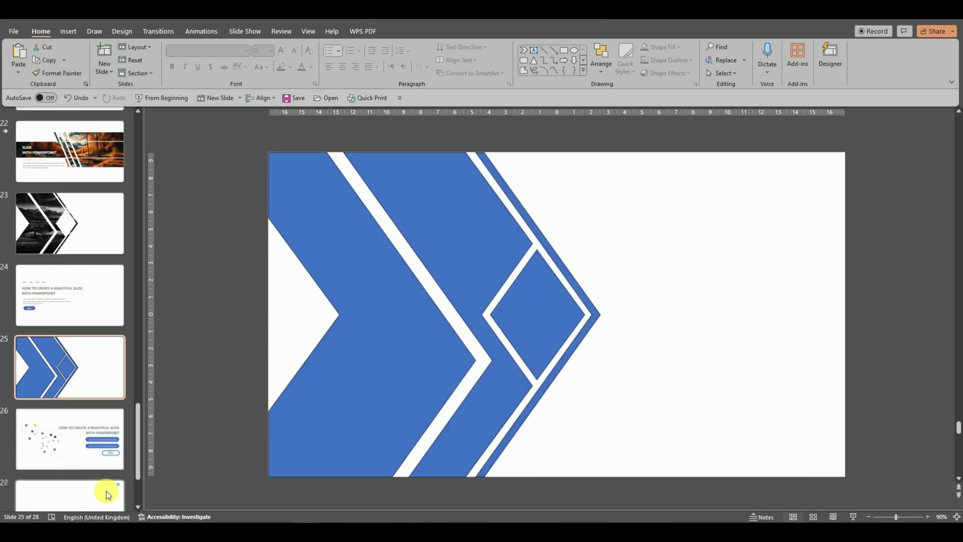
click(543, 315)
right_click(538, 311)
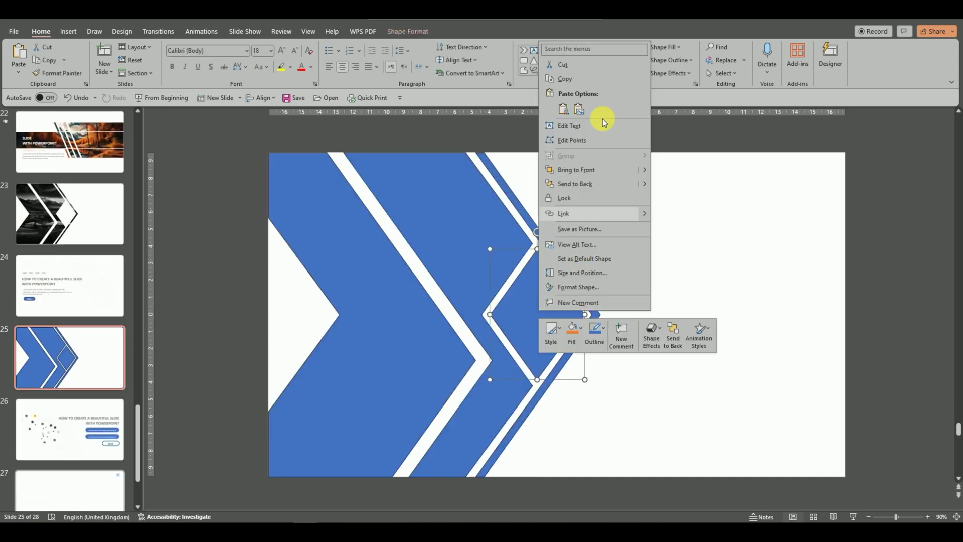
click(580, 78)
Paste the diamond onto slide 23 with the destination theme and view at 100% zoom.
click(73, 188)
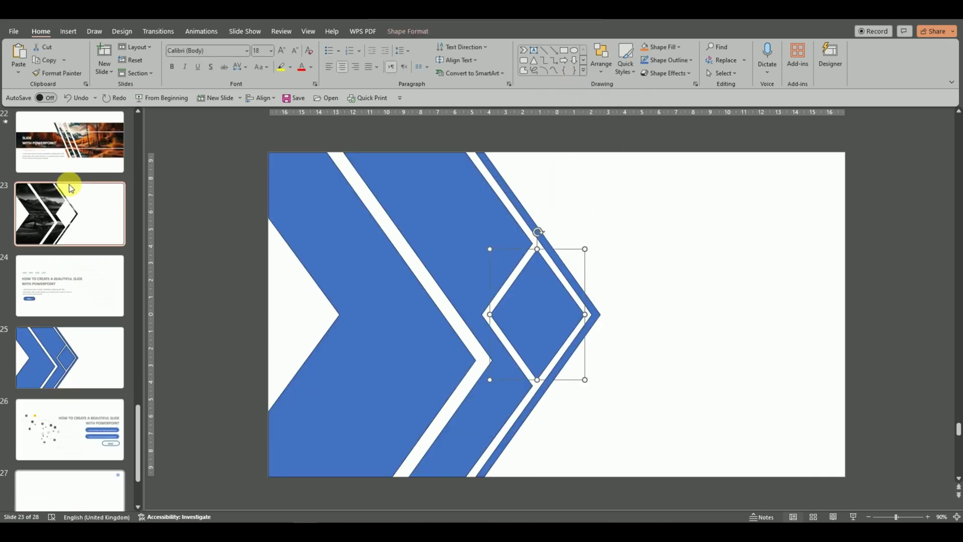
right_click(593, 226)
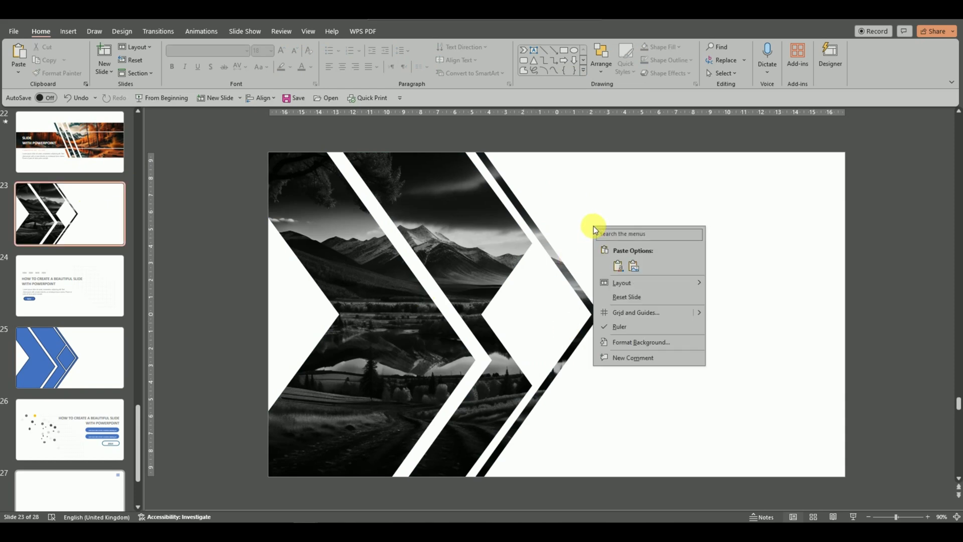
click(618, 266)
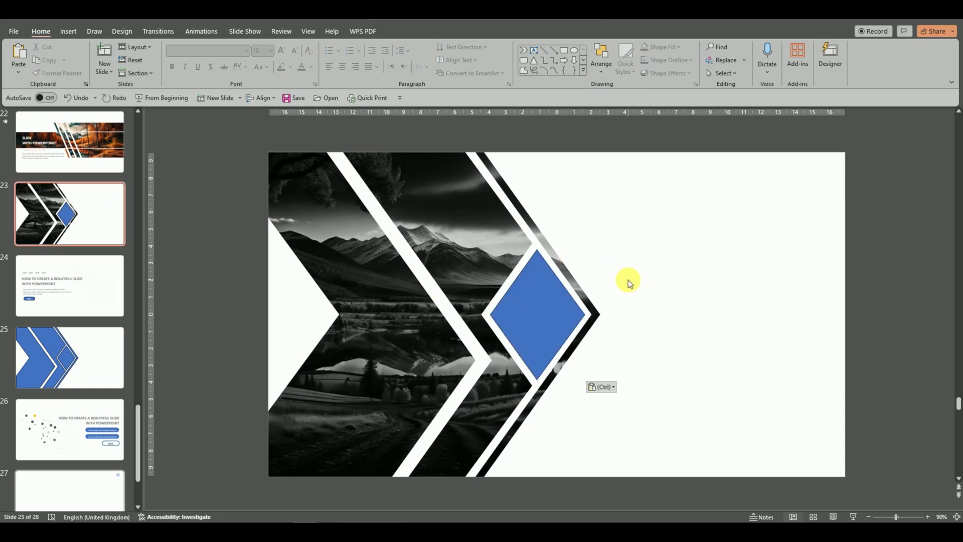
click(928, 517)
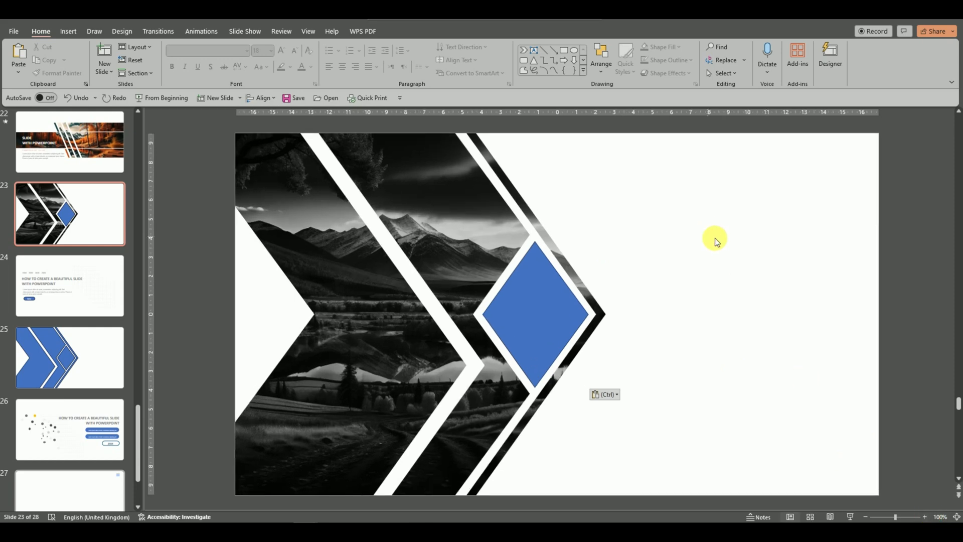
click(538, 280)
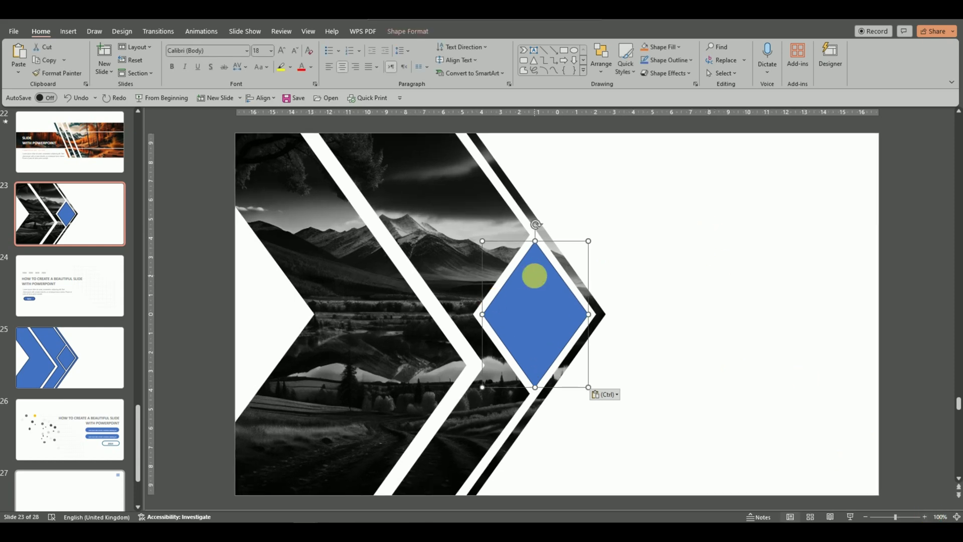
Give the diamond a gradient fill, removing an extra stop and moving one toward the middle.
right_click(535, 280)
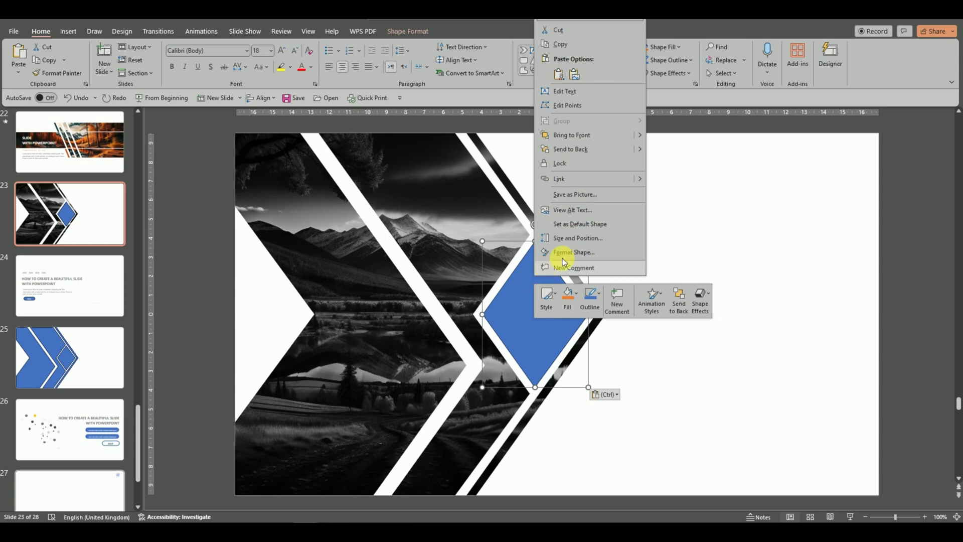
key(Escape)
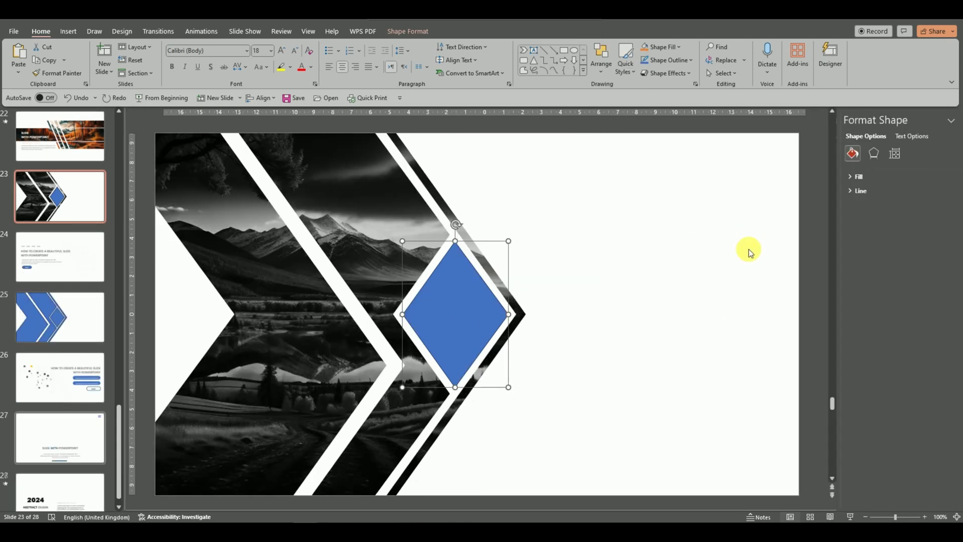
click(844, 177)
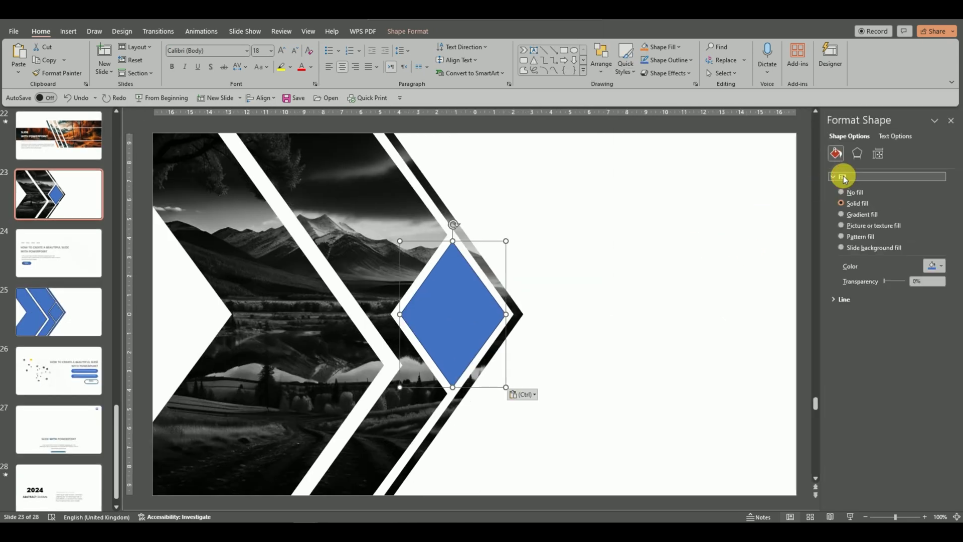
click(856, 214)
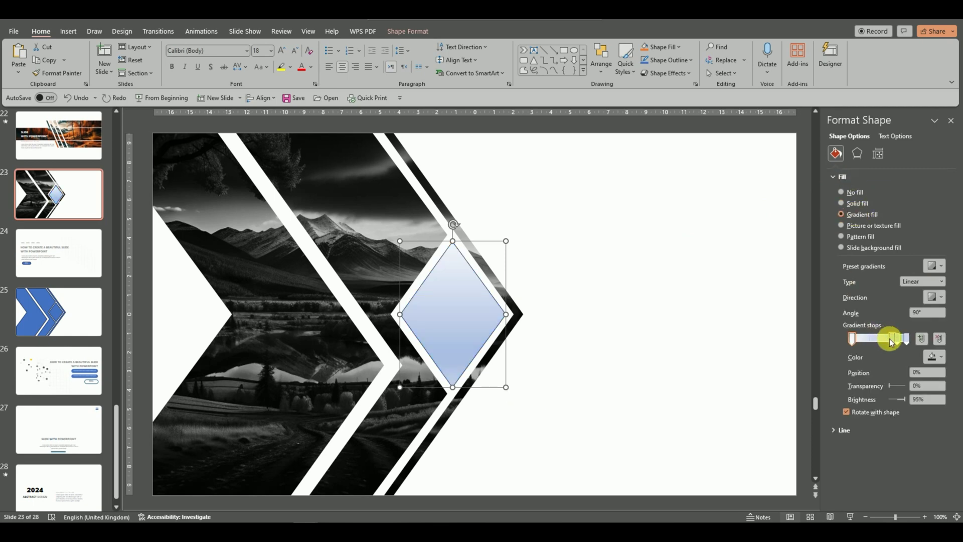
drag(890, 338, 875, 338)
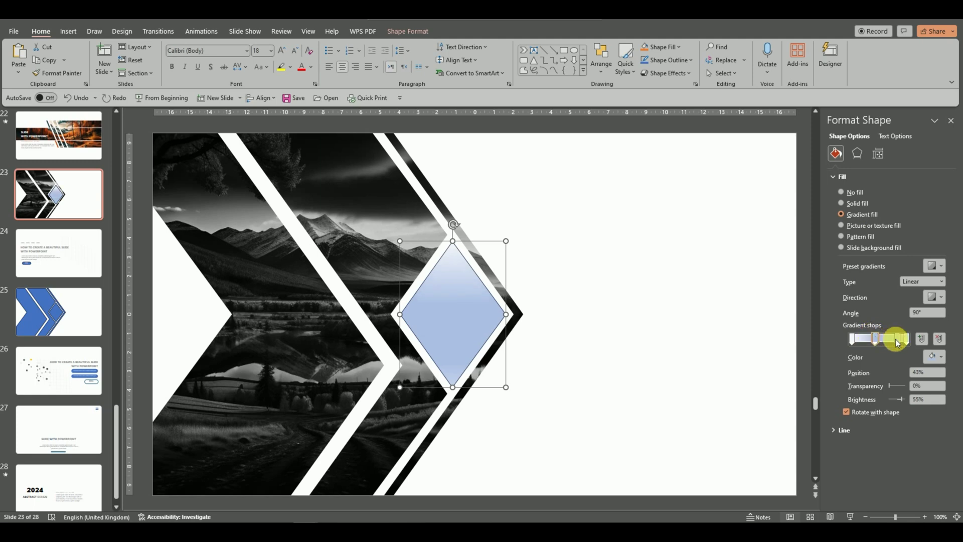
click(939, 338)
drag(879, 341, 885, 344)
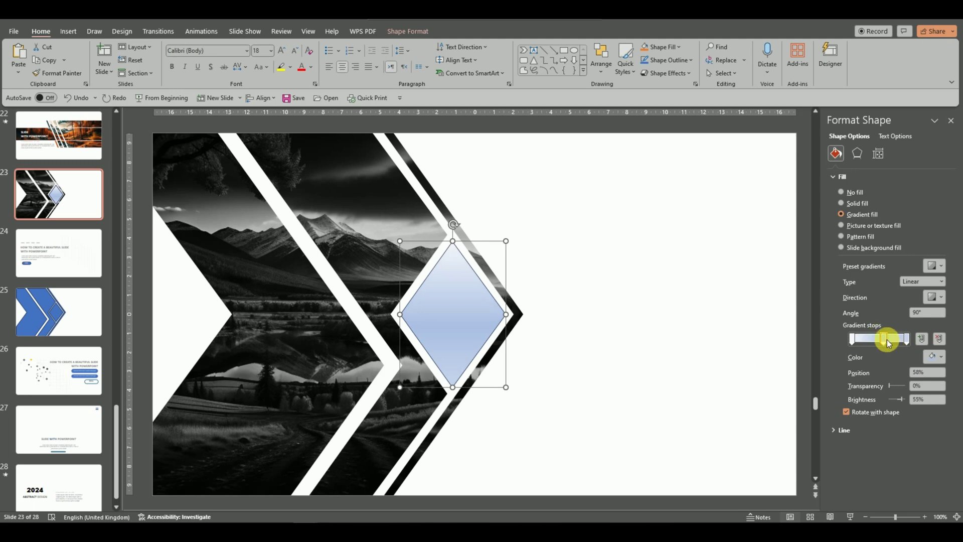
Colour the middle gradient stop a deeper pink from the More Colors hexagon palette.
click(943, 358)
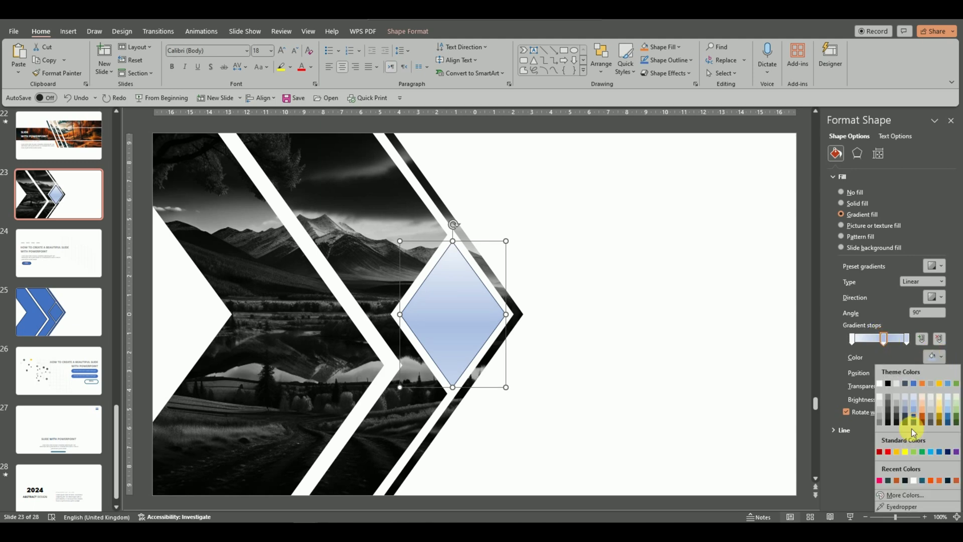
click(898, 494)
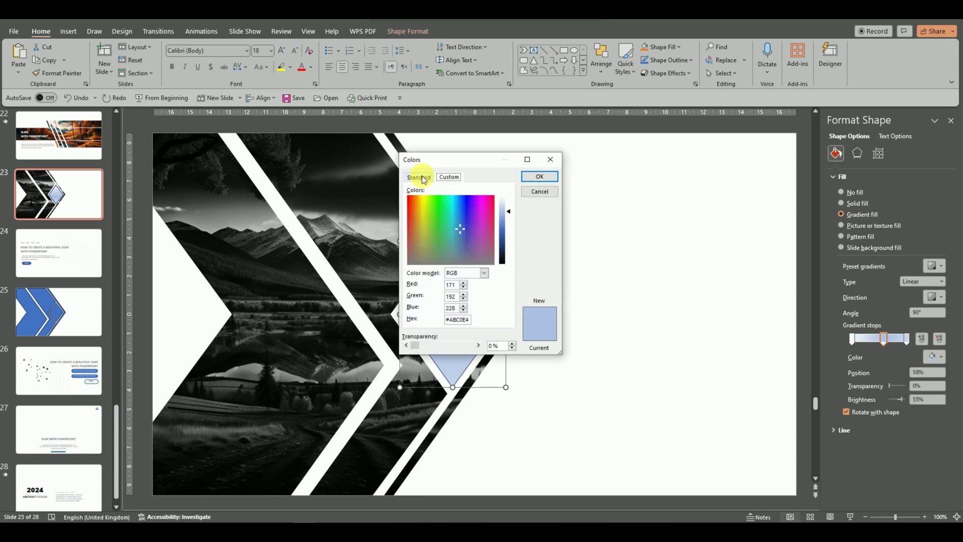
click(423, 178)
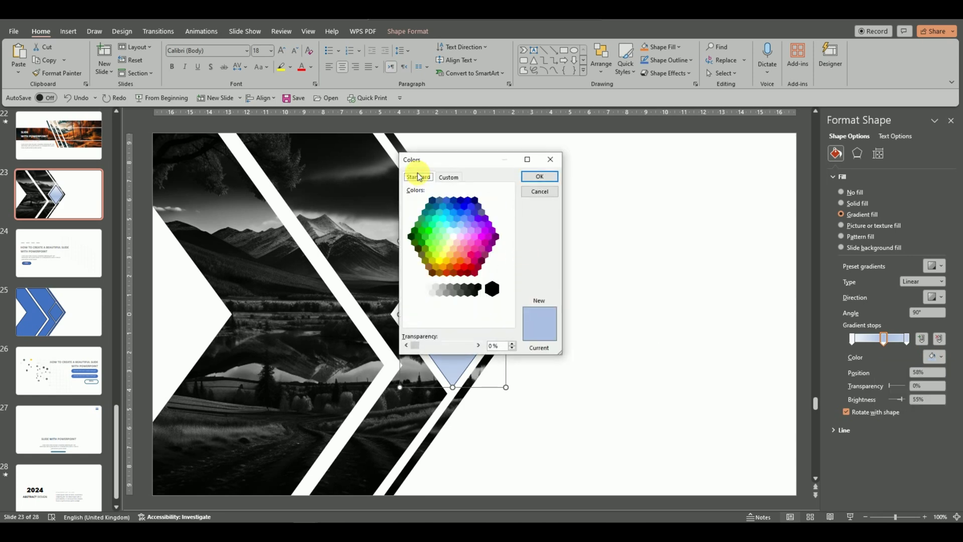
click(475, 247)
click(473, 255)
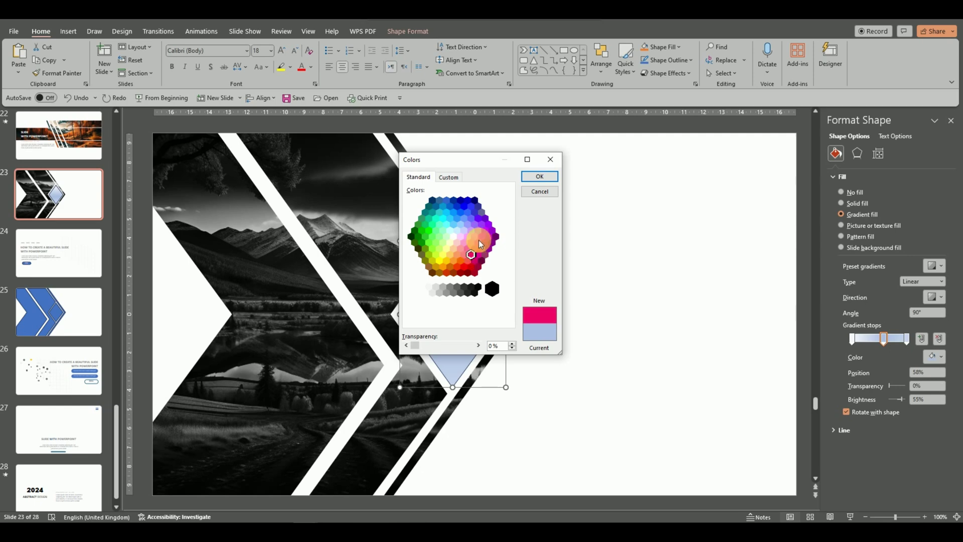
click(536, 181)
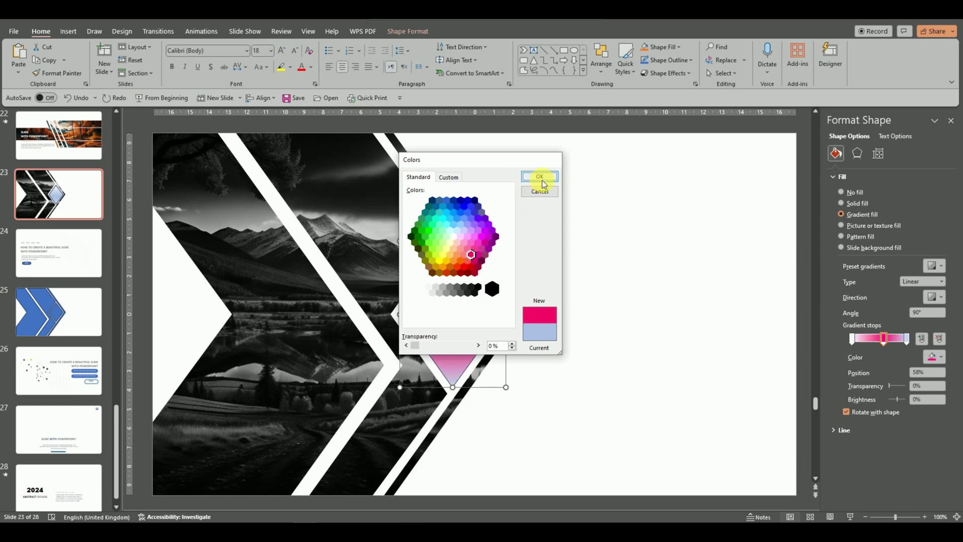
Make the last gradient stop pink, darkened to a deeper shade in Custom colours.
click(908, 339)
click(943, 358)
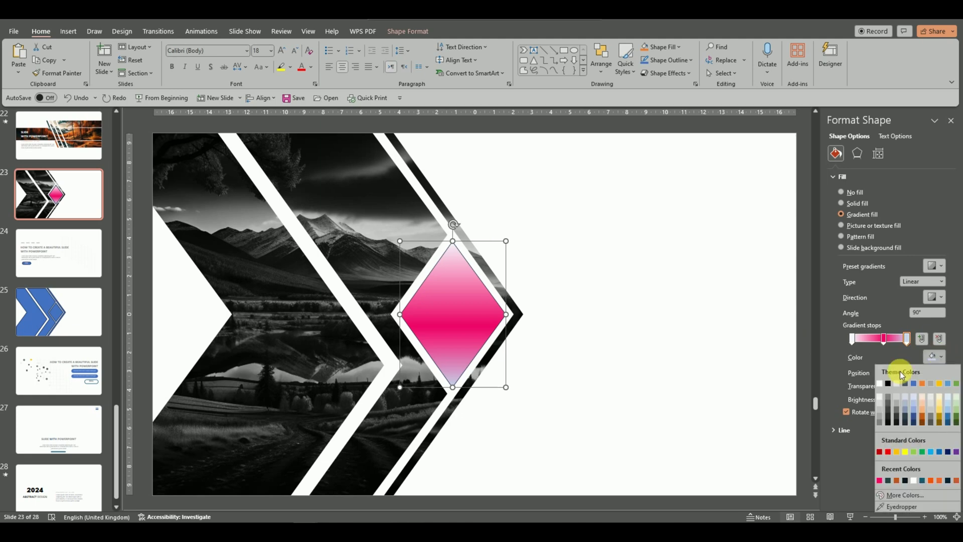
click(880, 482)
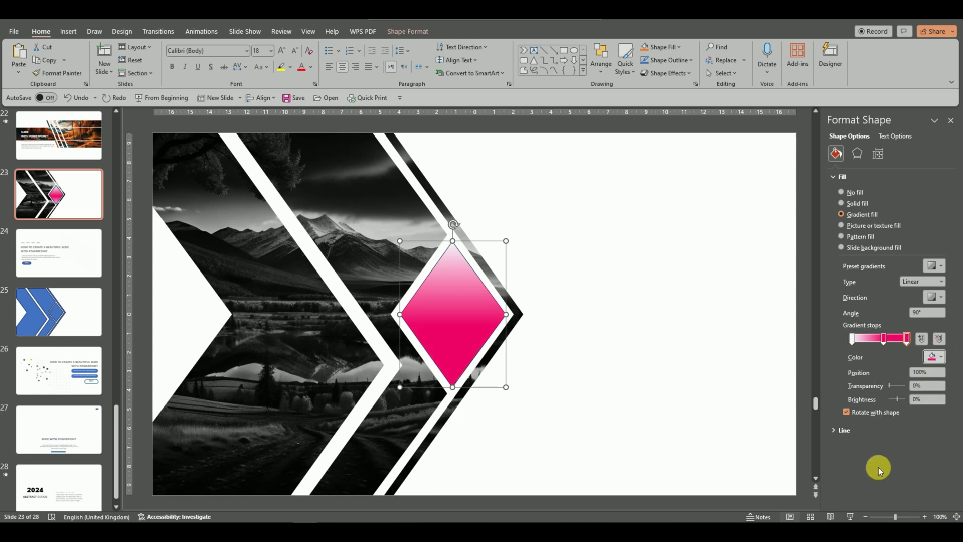
click(942, 356)
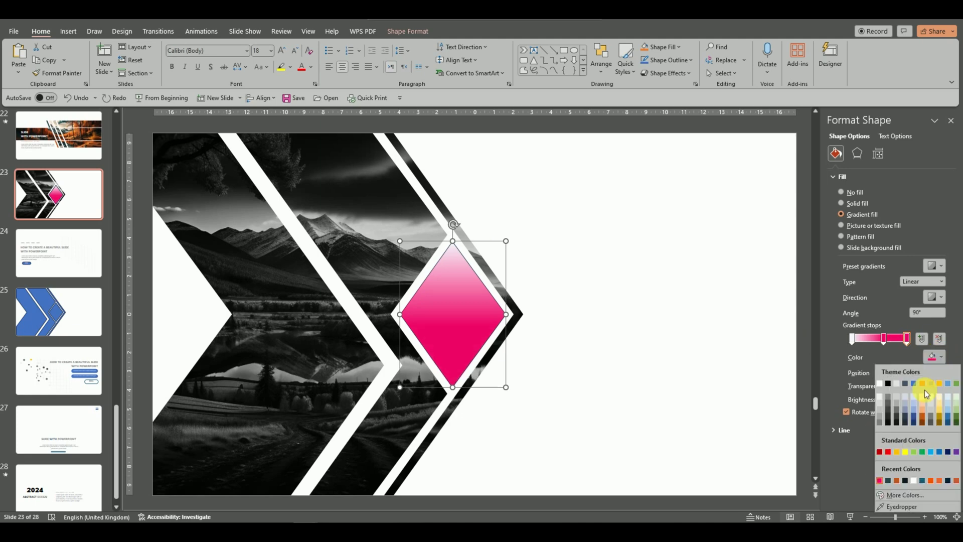
click(899, 496)
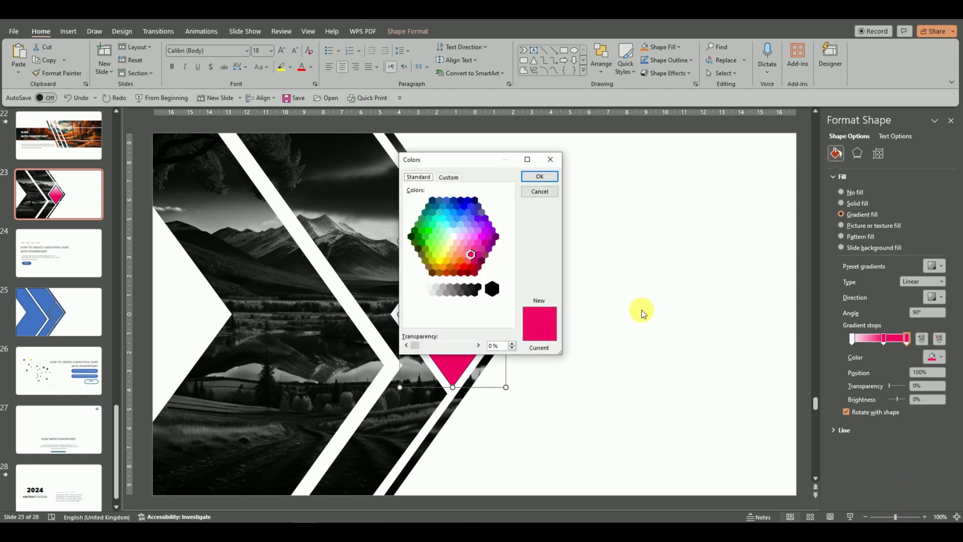
click(446, 177)
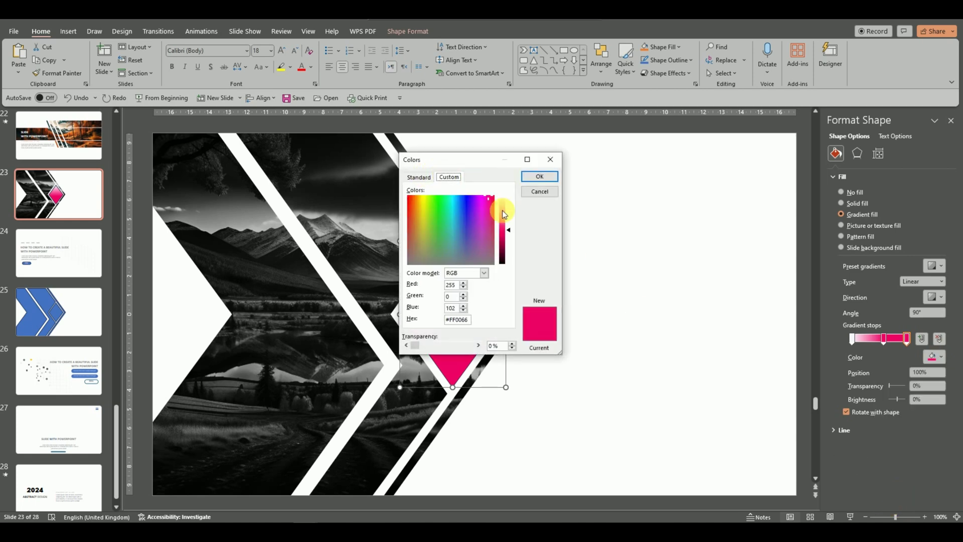
drag(509, 232, 510, 241)
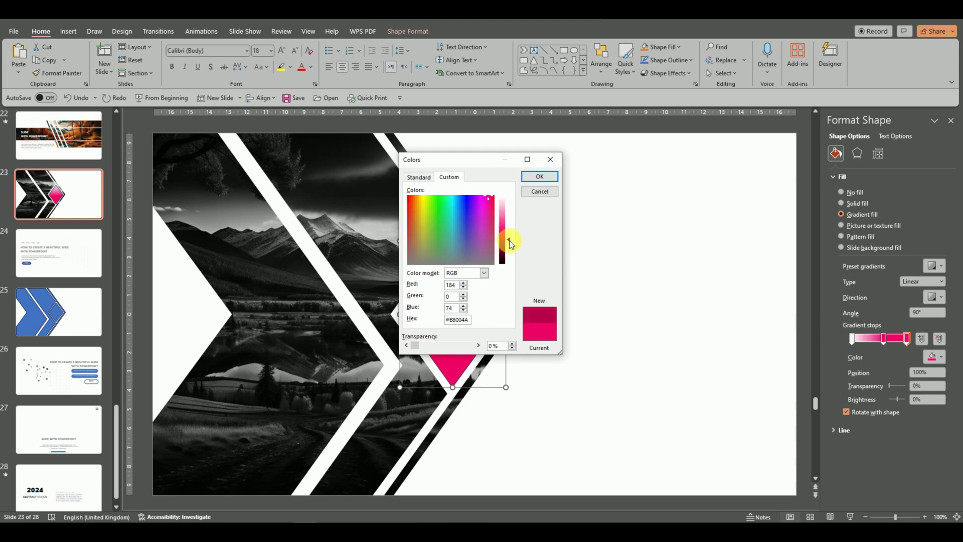
click(539, 177)
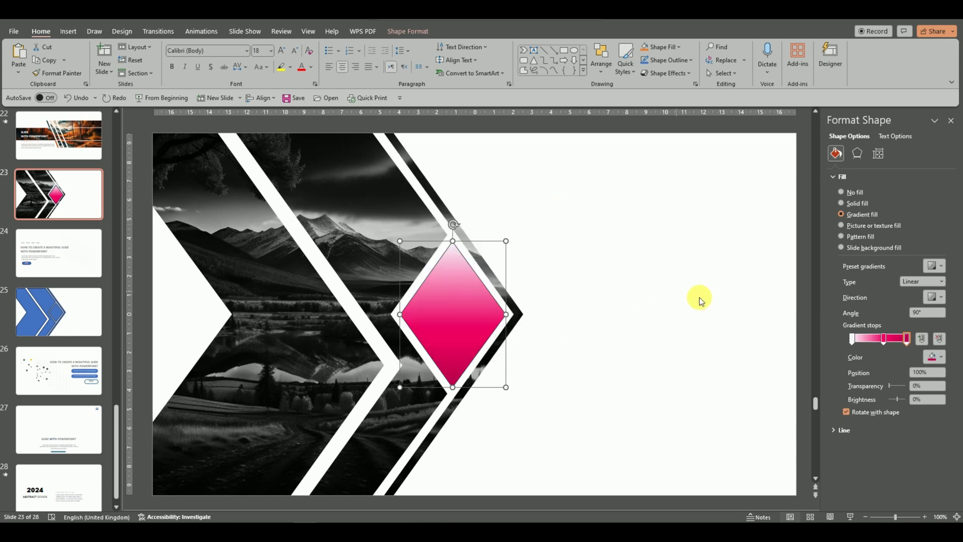
Make the first gradient stop pink and set the diamond to No Outline.
click(853, 339)
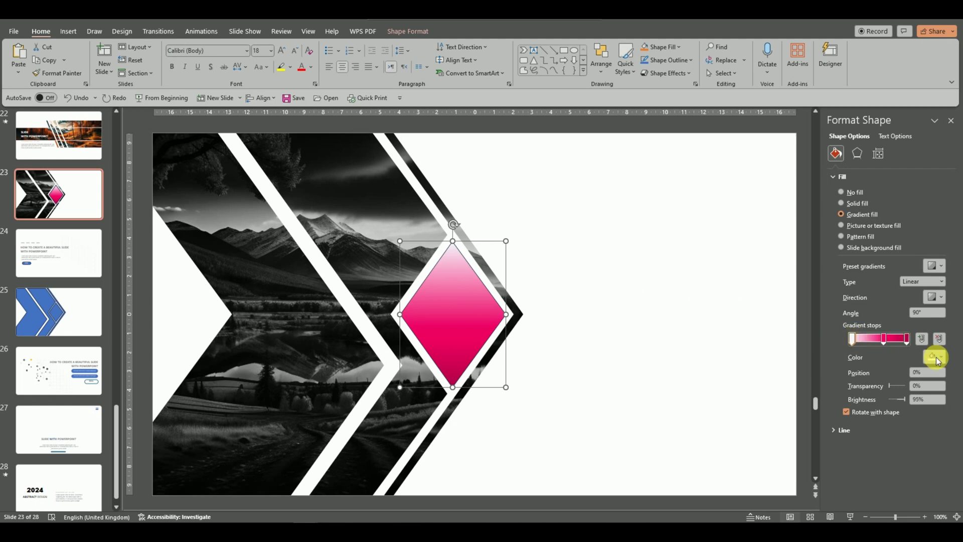
click(940, 357)
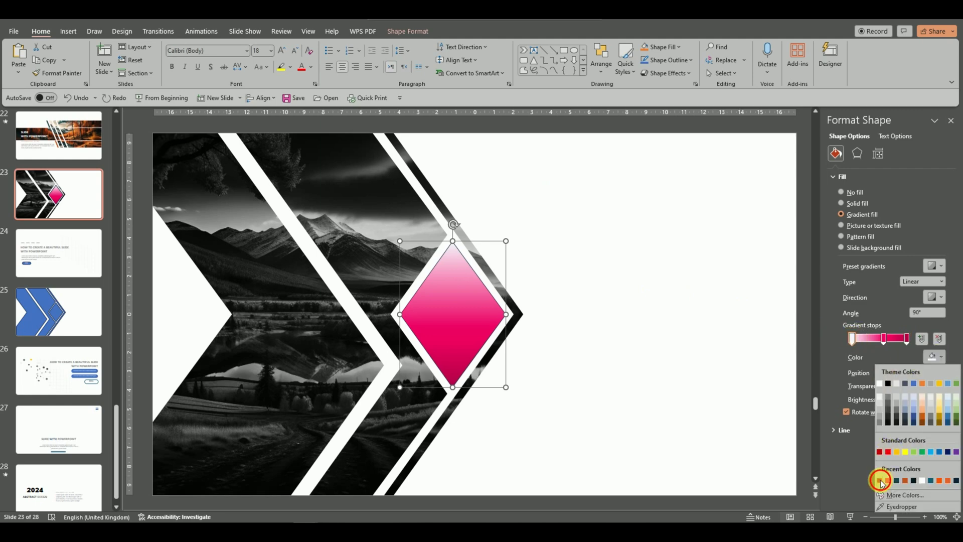
click(881, 481)
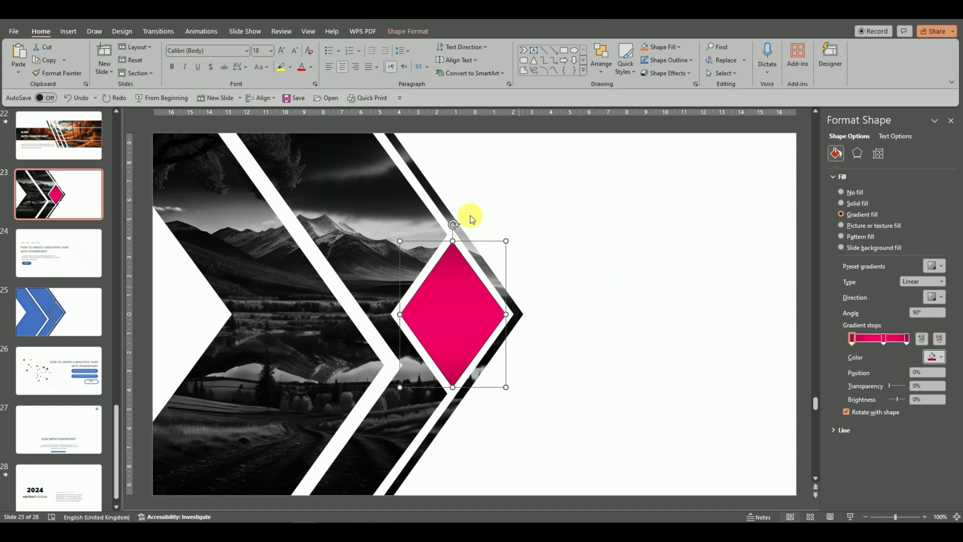
click(672, 61)
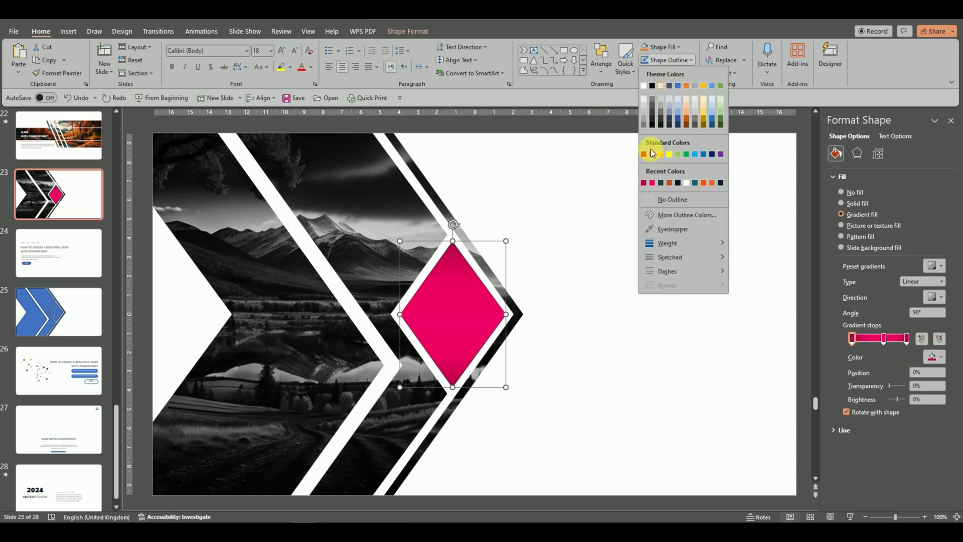
click(650, 203)
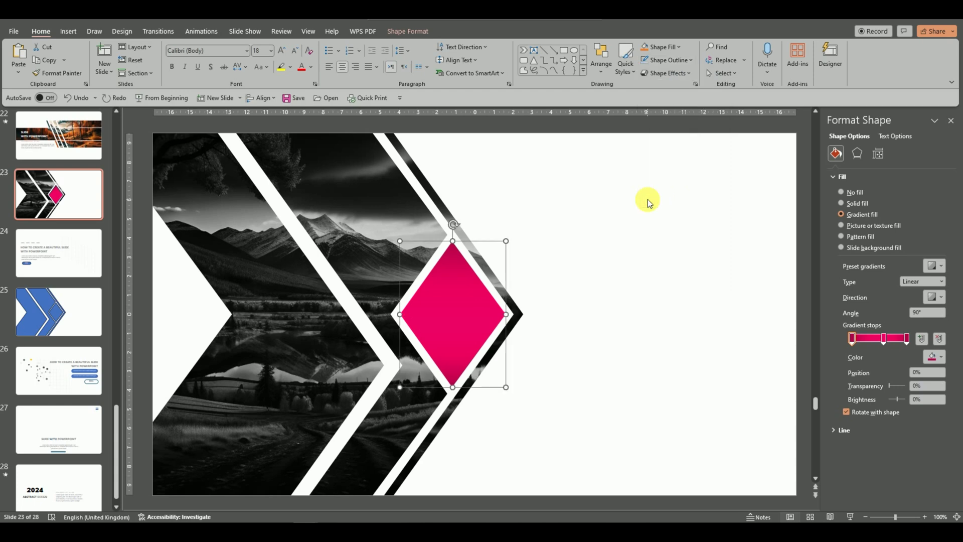
click(580, 300)
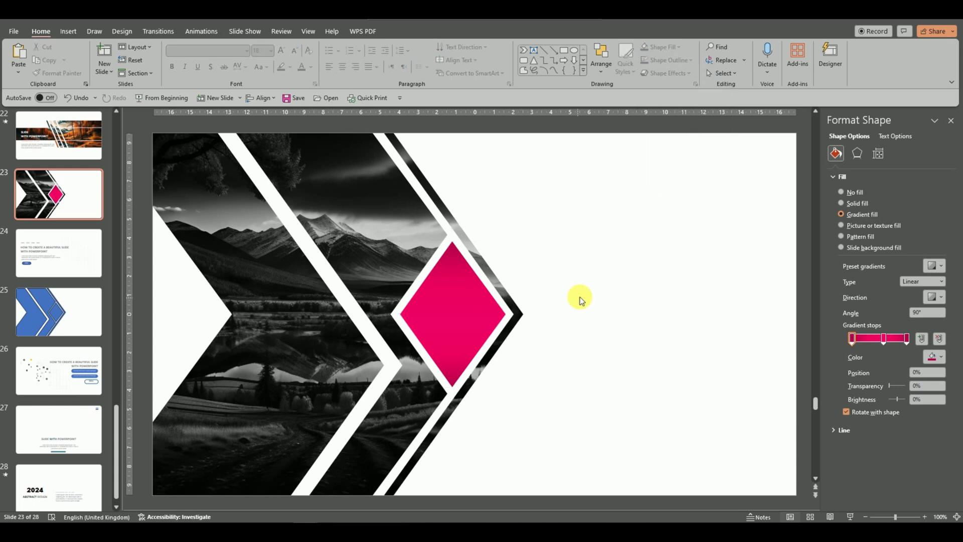
click(589, 296)
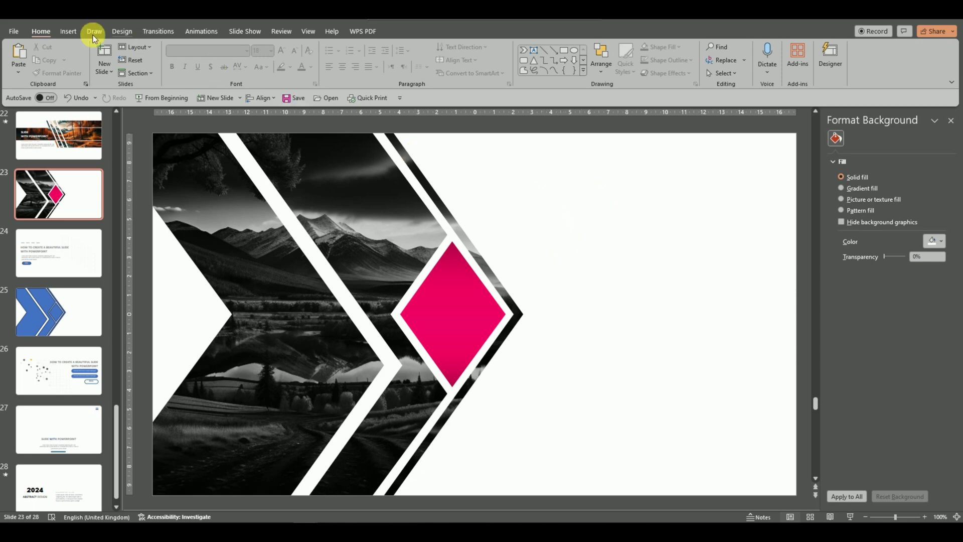
Insert the pine trees landscape icon and drag it into the pink diamond.
click(68, 33)
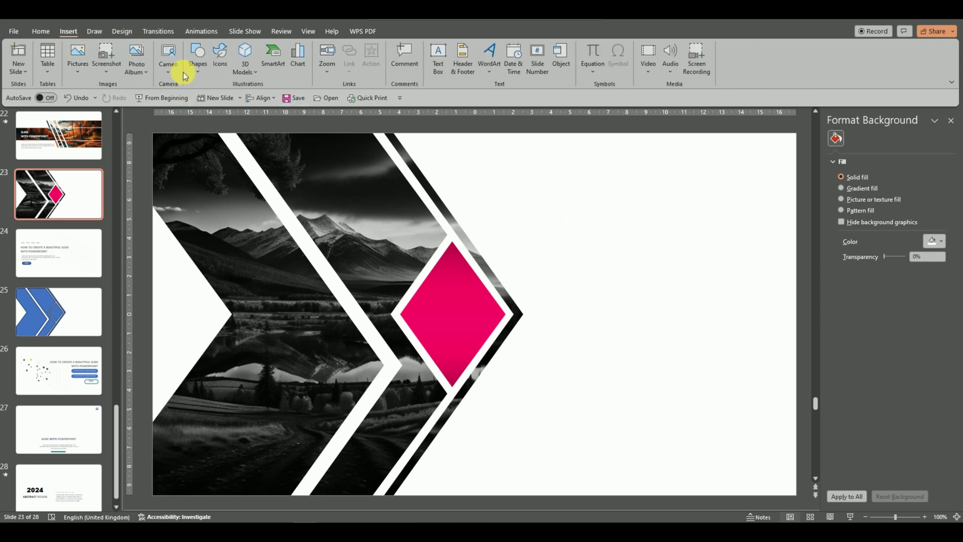
click(224, 67)
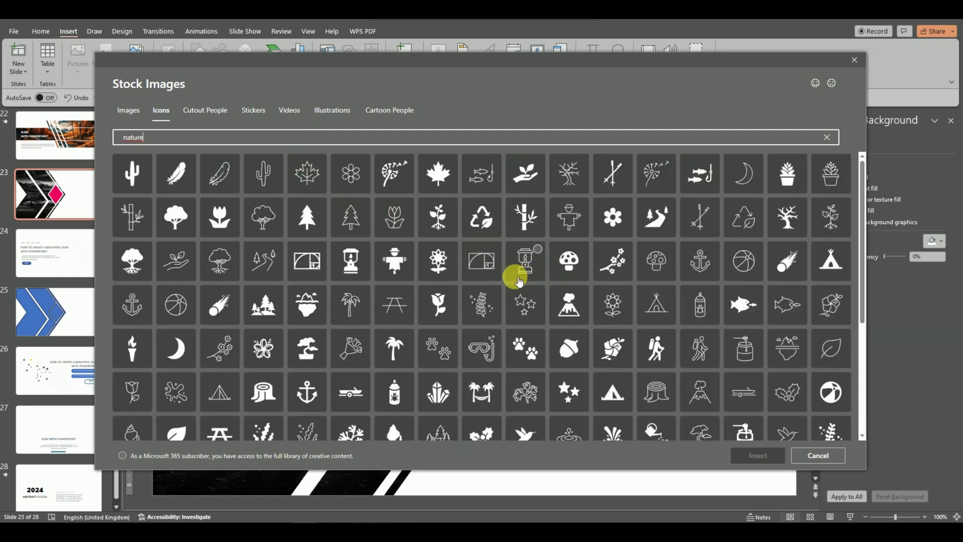
mouse_move(393, 305)
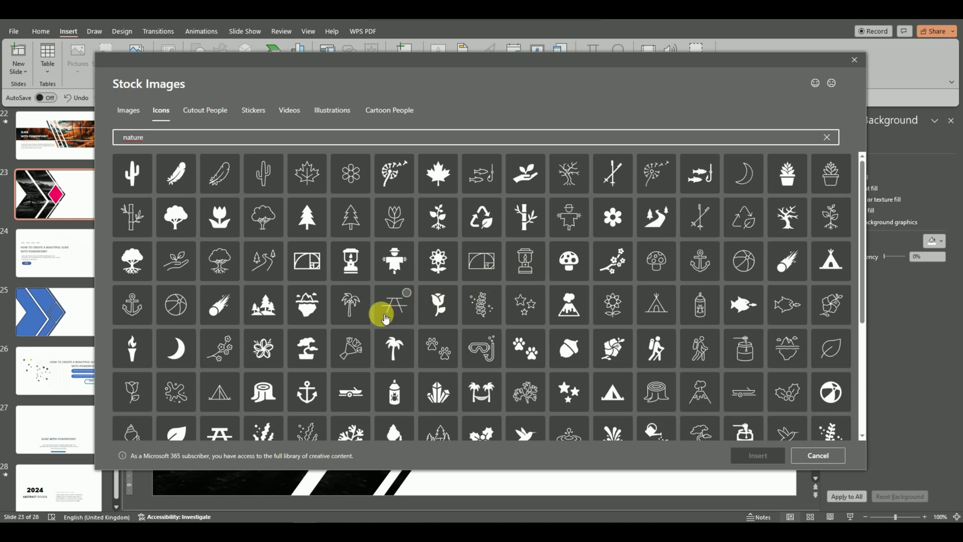
scroll(381, 320, down, 1)
scroll(381, 320, down, 1)
scroll(381, 320, down, 1)
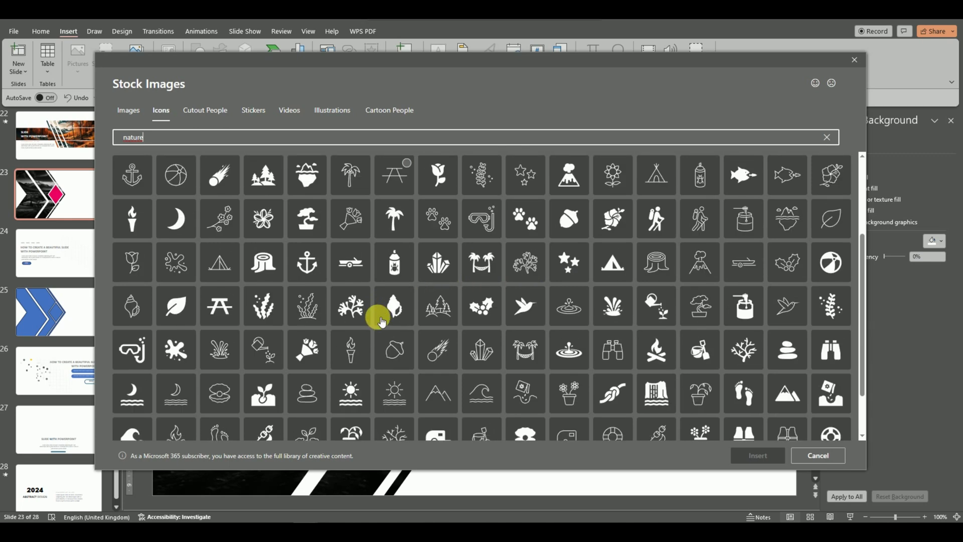
scroll(381, 320, down, 1)
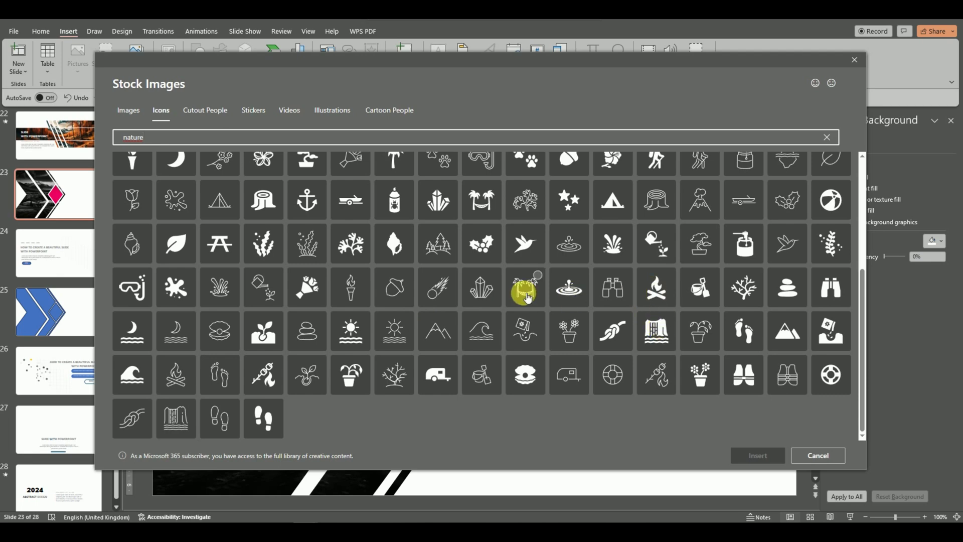
scroll(314, 261, up, 4)
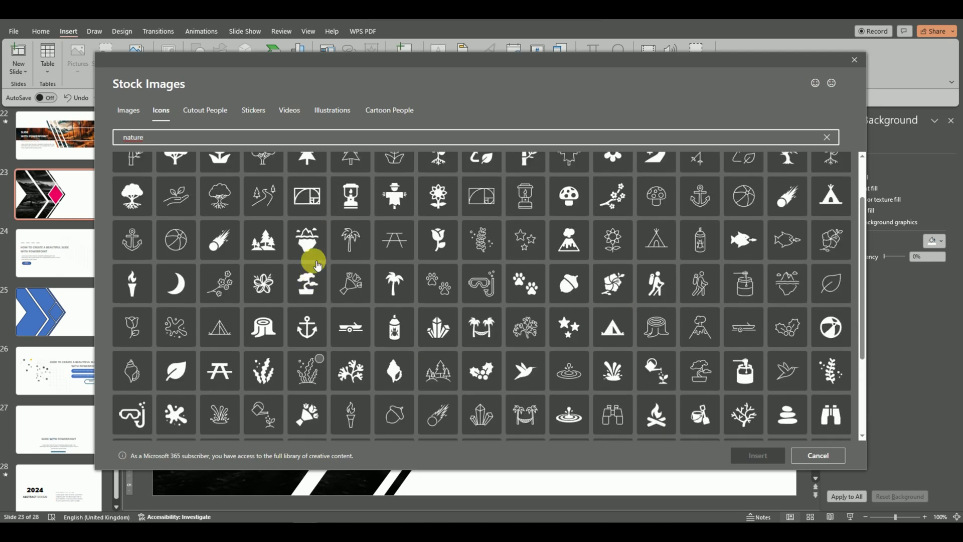
scroll(314, 263, up, 1)
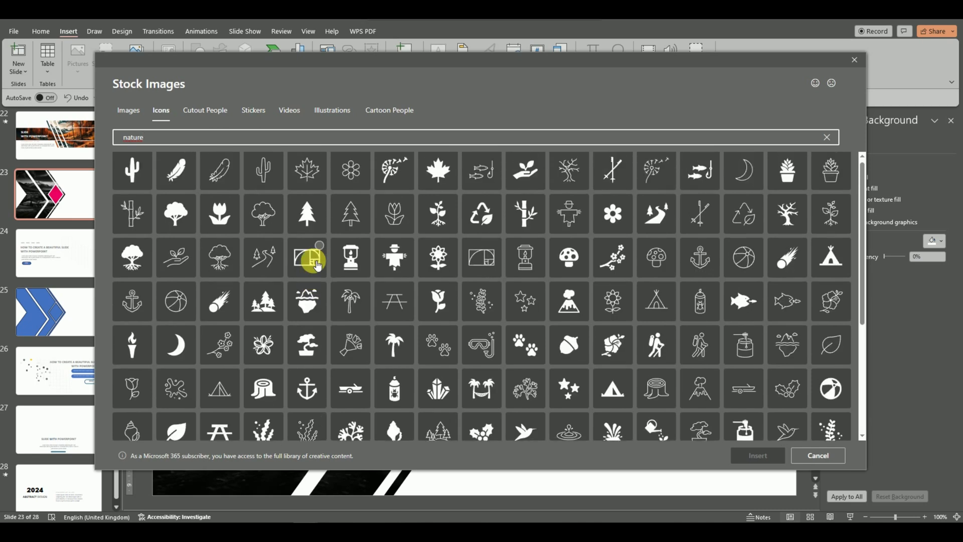
click(267, 309)
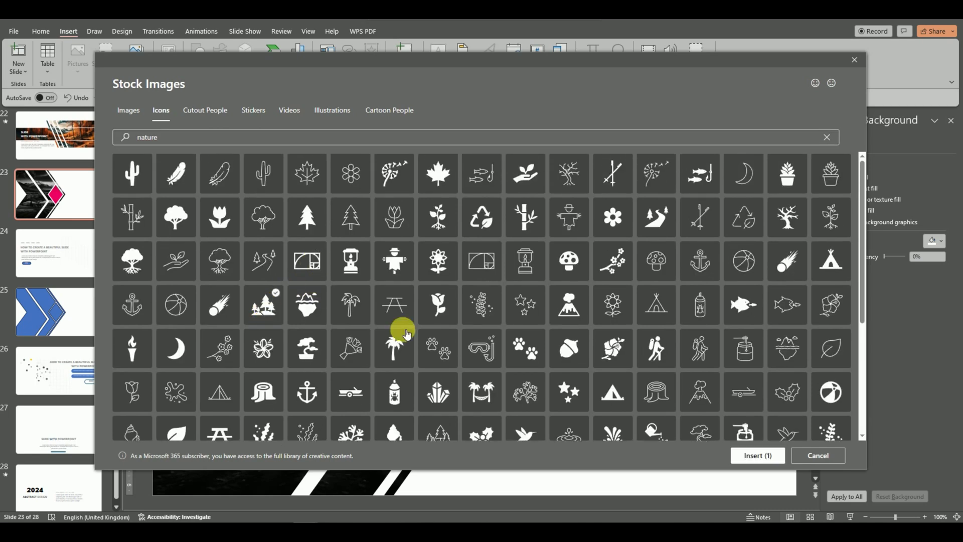
click(747, 458)
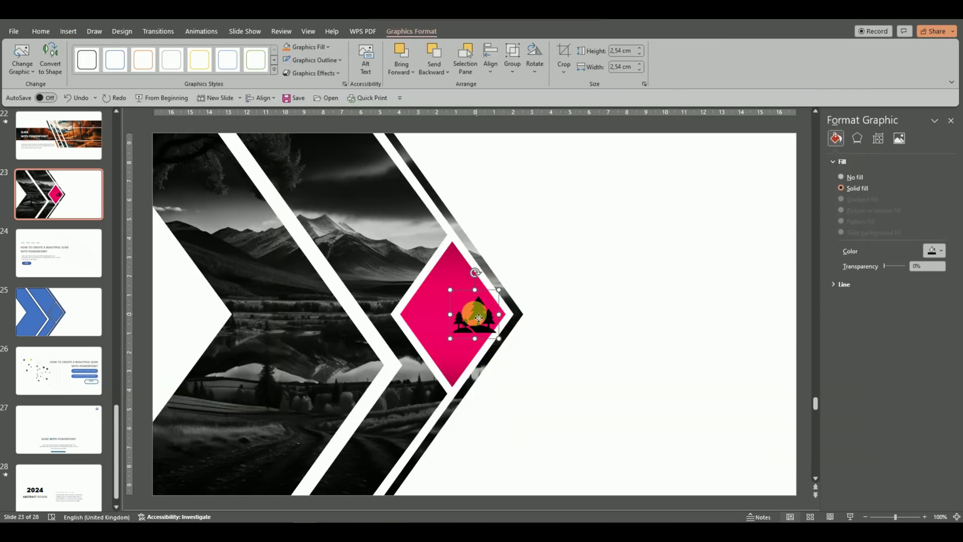
drag(484, 319, 459, 311)
Centre the tree icon horizontally and vertically on the diamond.
shift+click(508, 322)
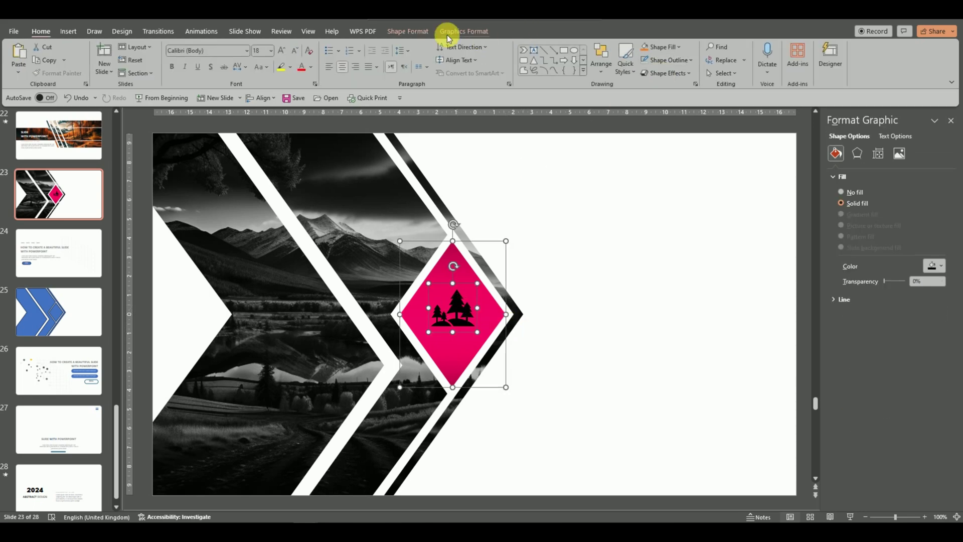
click(418, 33)
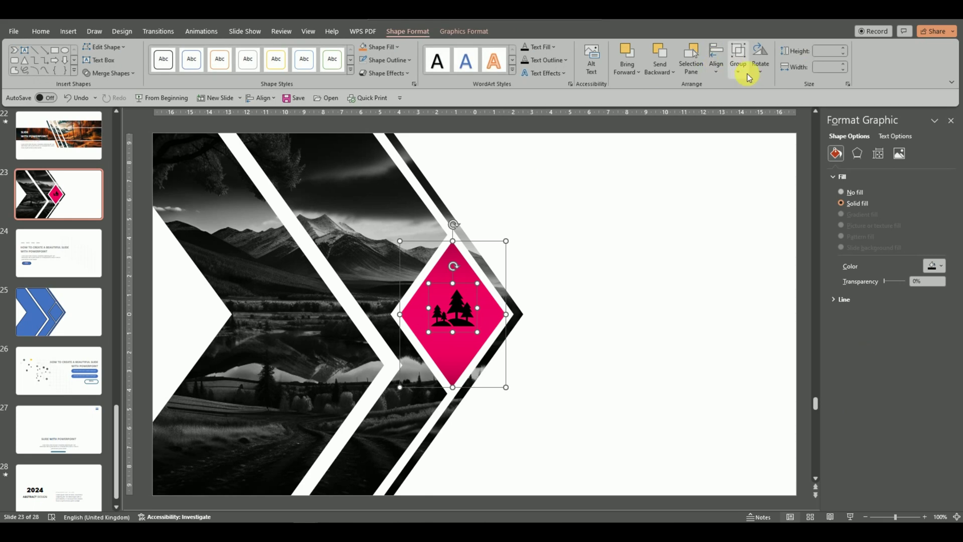
click(716, 70)
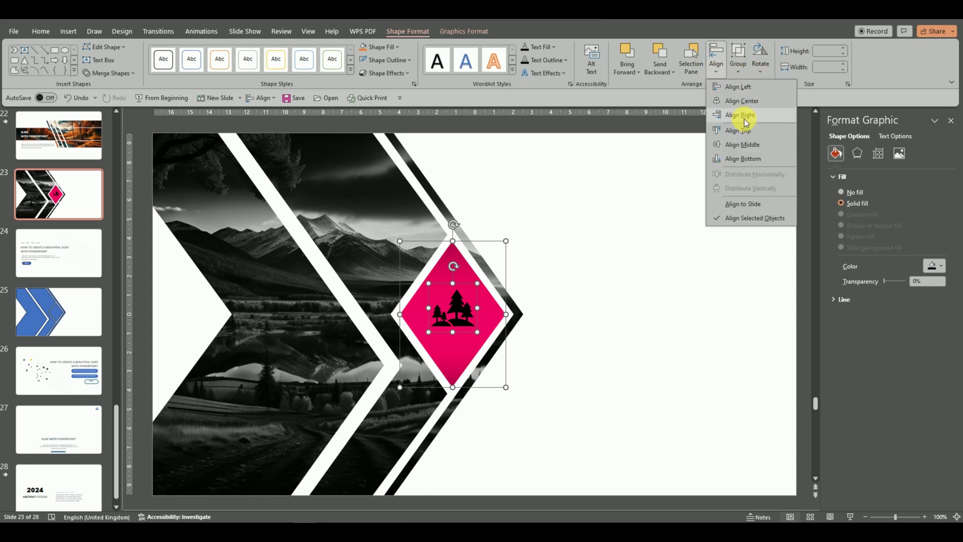
click(737, 100)
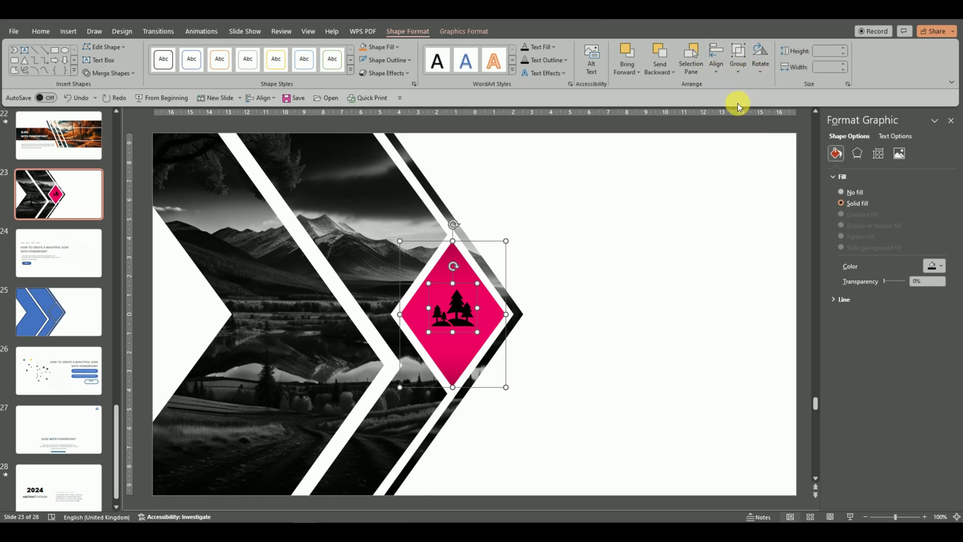
click(713, 71)
click(749, 146)
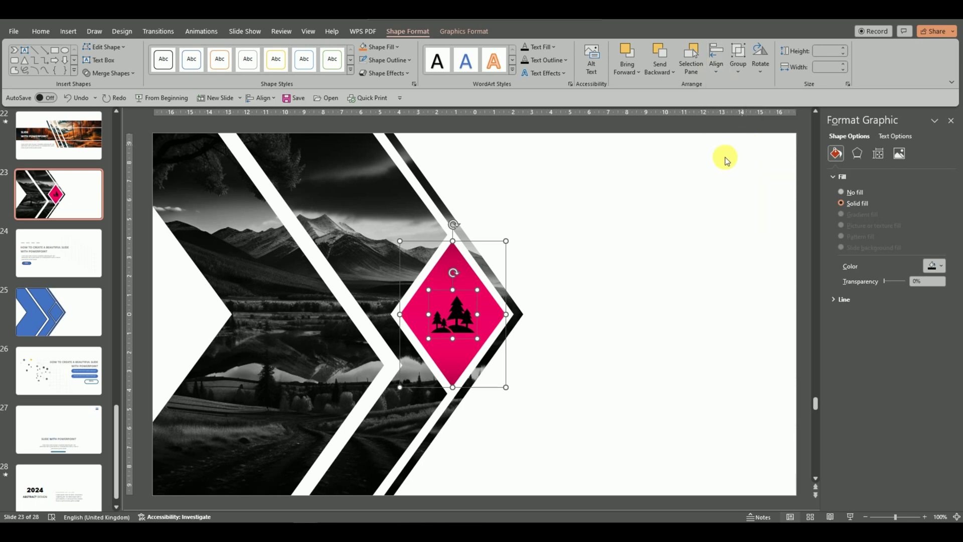
Fill the tree icon white.
click(616, 265)
click(452, 320)
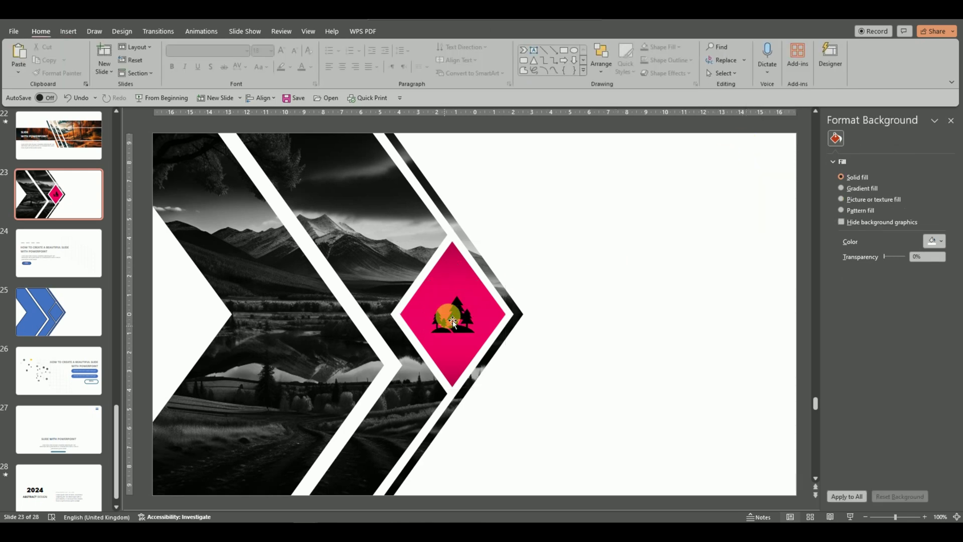
click(458, 321)
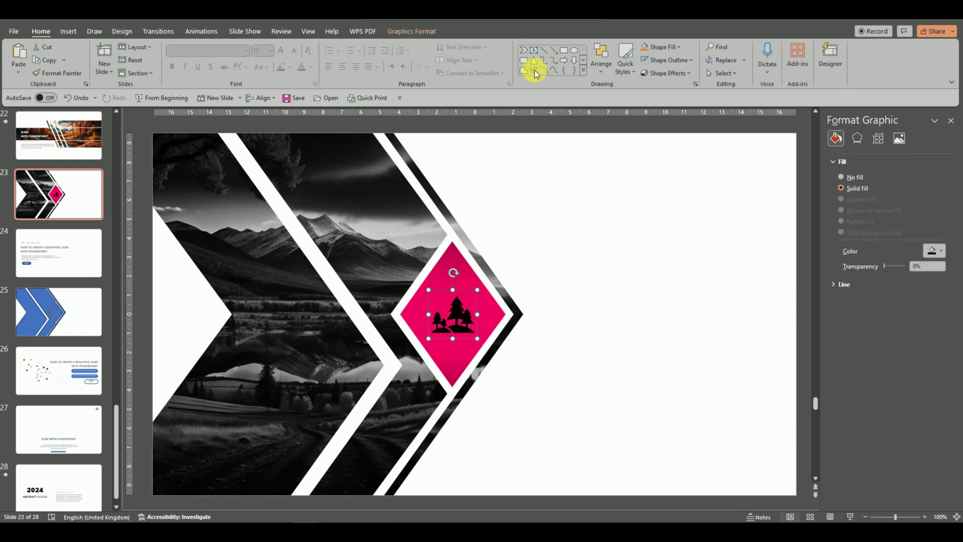
click(676, 49)
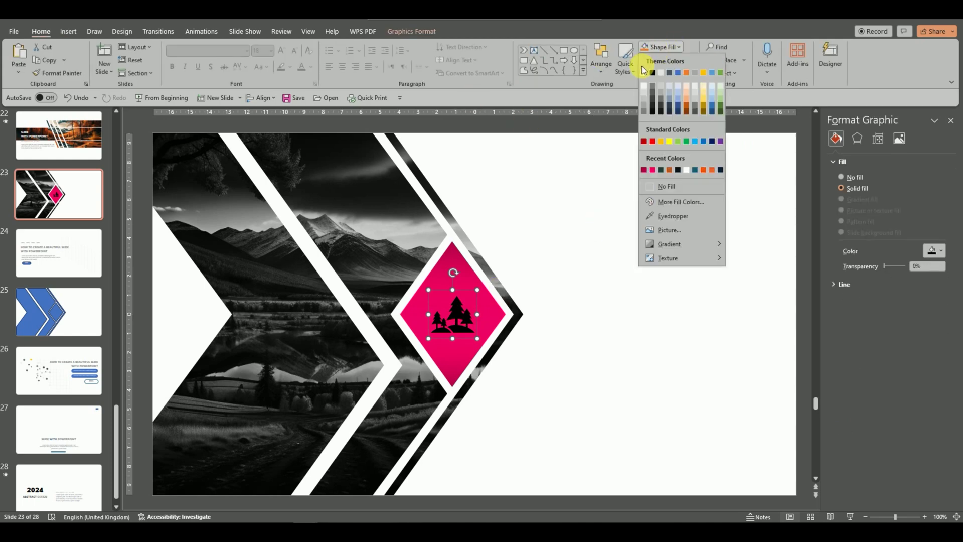
click(644, 73)
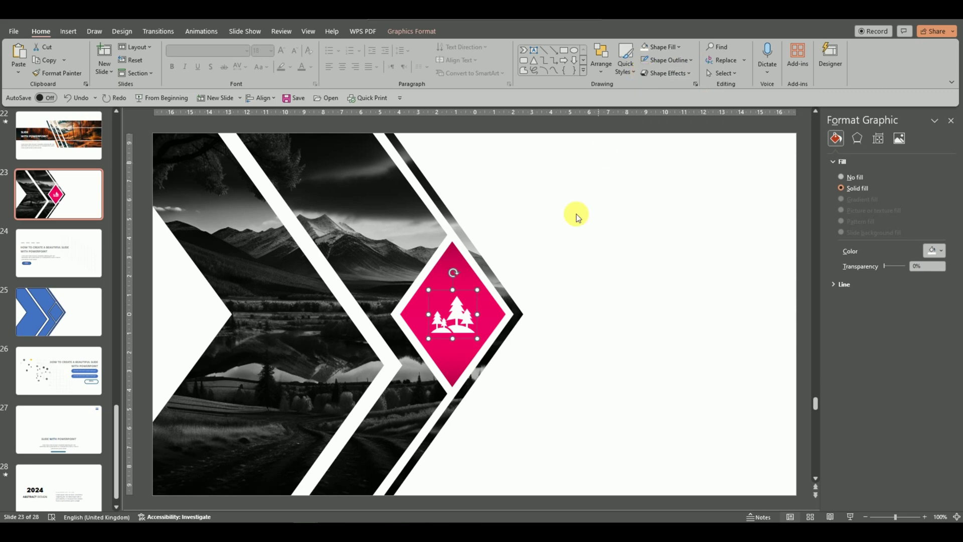
click(586, 241)
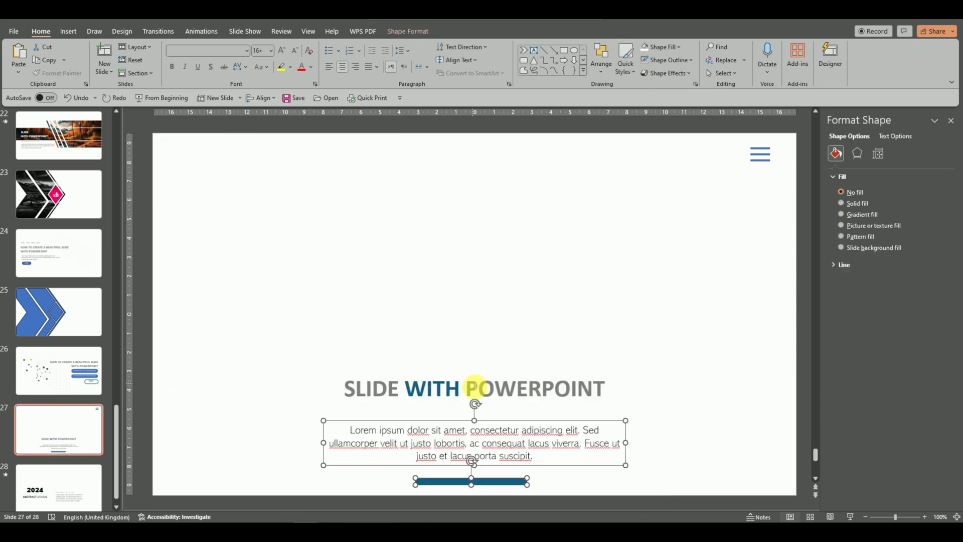
Paste the title, body text and bar onto slide 23 right of the diamond, narrowing the body text.
click(84, 184)
key(ctrl+v)
drag(471, 389, 667, 276)
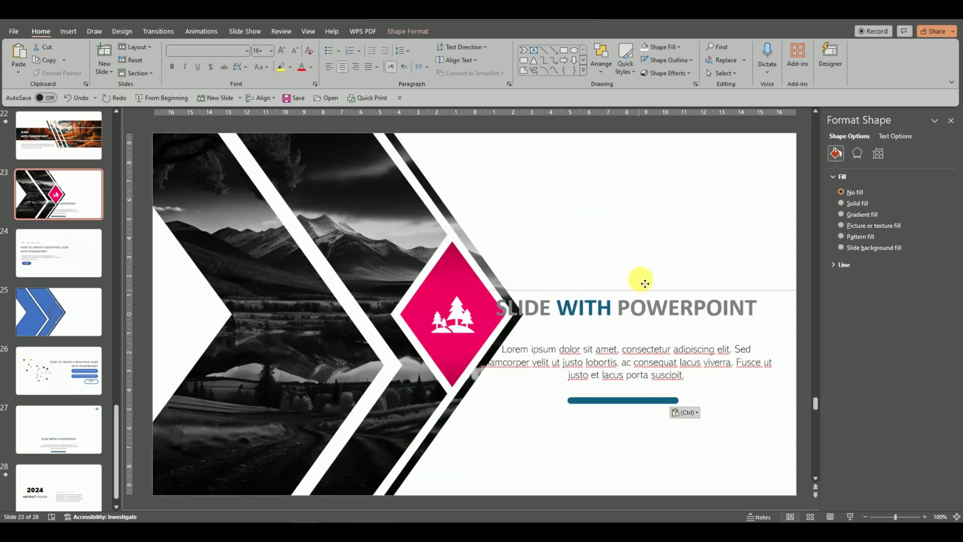
drag(516, 340, 577, 333)
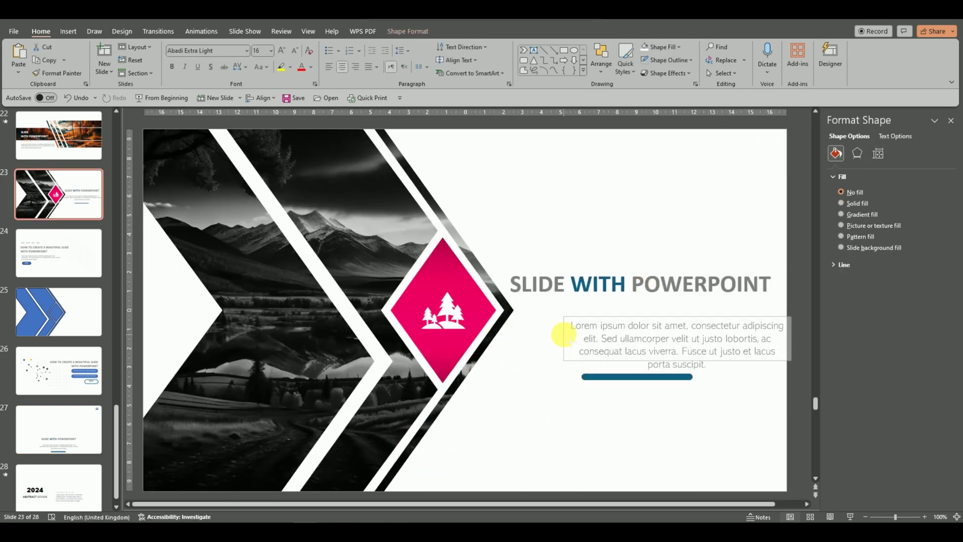
drag(641, 312, 611, 312)
Give the bar a pink gradient fill and white button text 'POWERPOIT'.
click(442, 311)
click(57, 72)
click(639, 379)
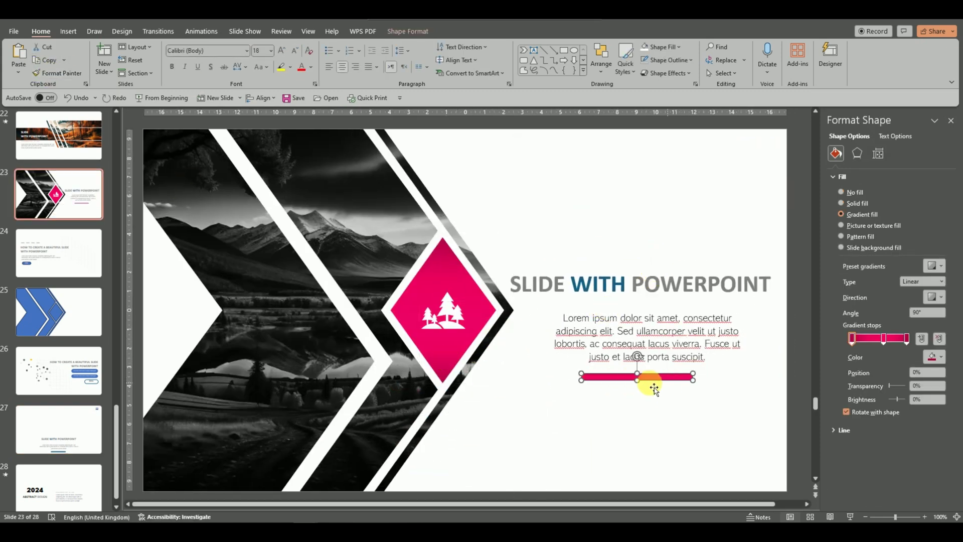
click(644, 380)
text(POWERPOIT)
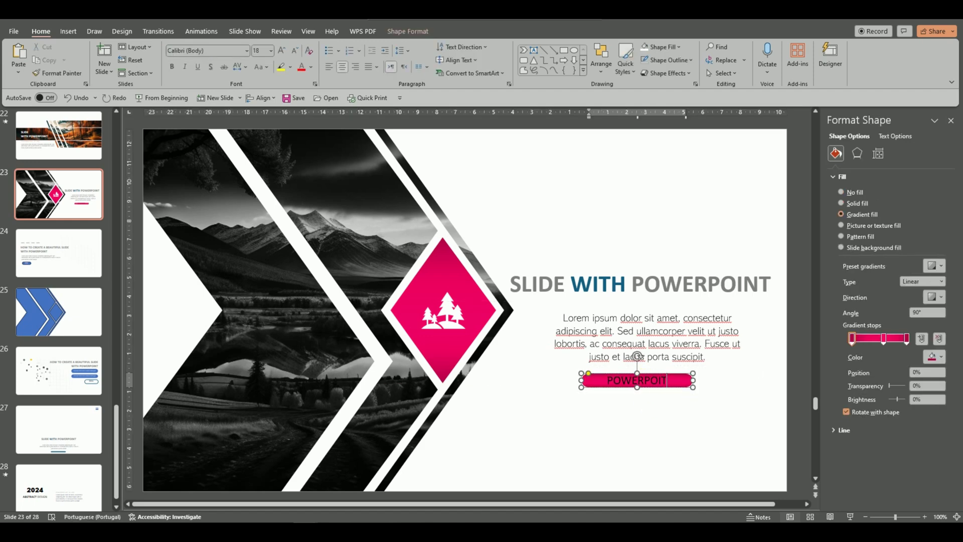
double_click(612, 383)
click(709, 365)
click(702, 221)
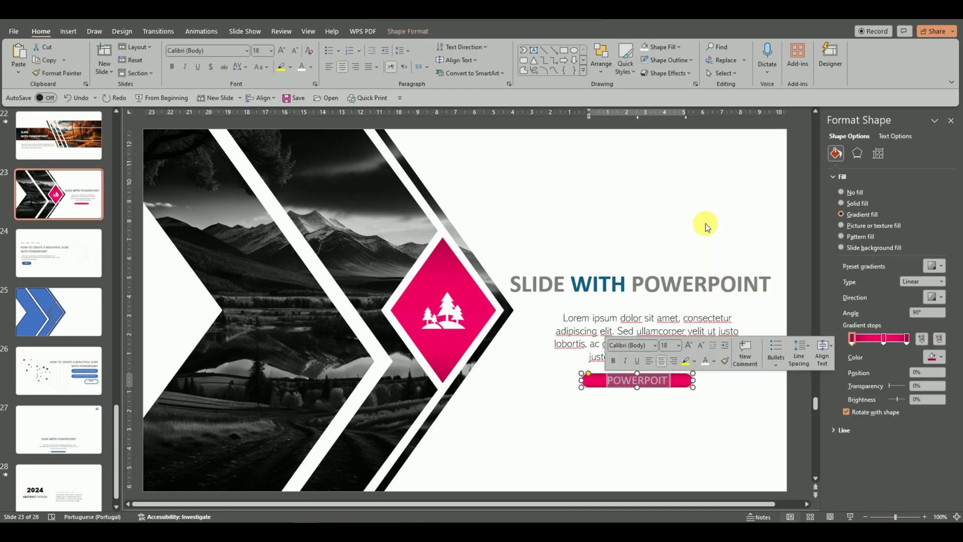
click(942, 296)
click(688, 404)
Colour the title grey 'SLIDE WITH' over a pink 'POWERPOINT' on a second line.
click(688, 404)
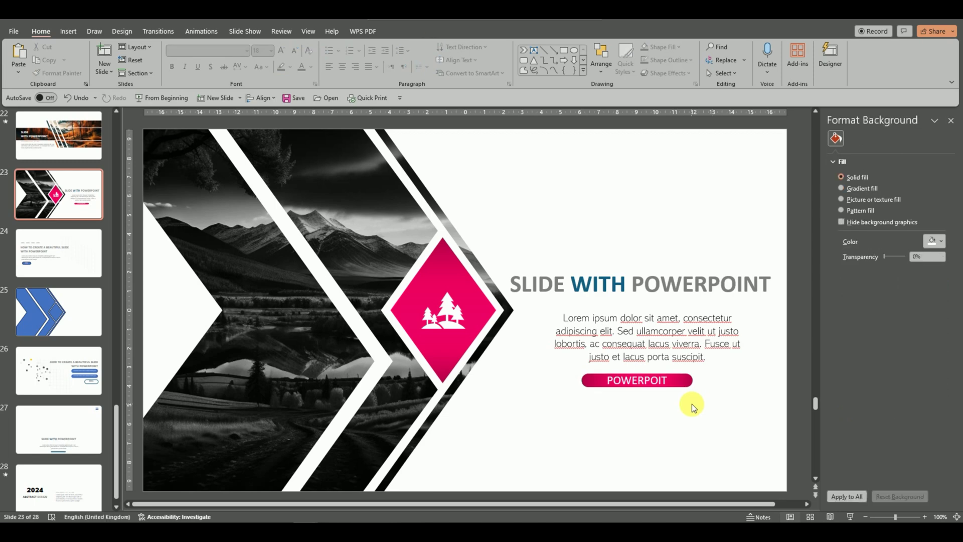
double_click(598, 285)
click(681, 263)
double_click(747, 285)
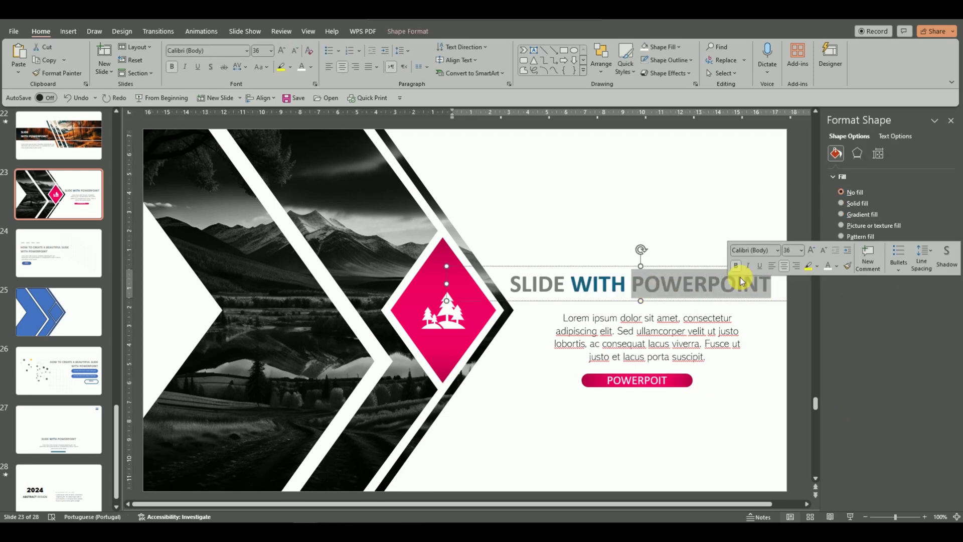
click(836, 265)
click(835, 390)
drag(625, 284, 511, 284)
click(639, 261)
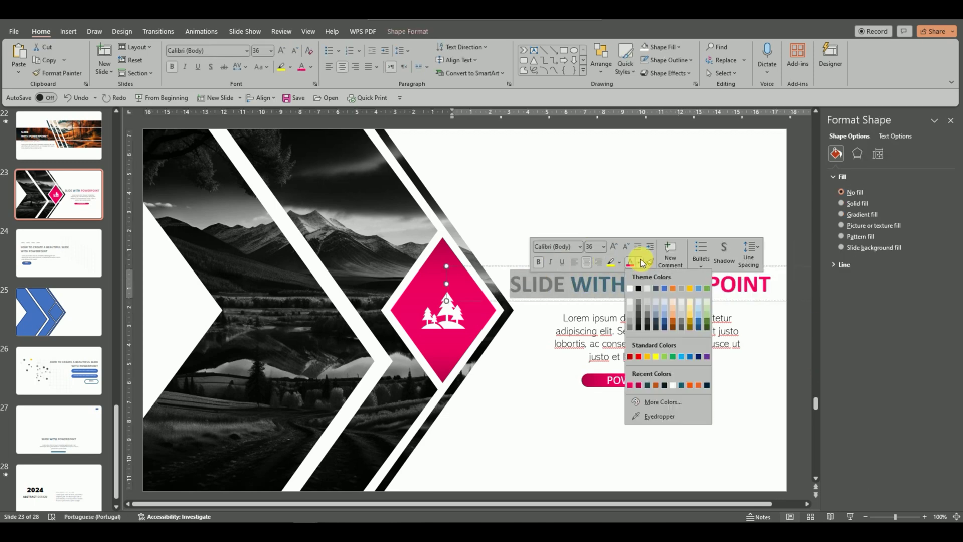
click(637, 303)
click(609, 281)
key(Return)
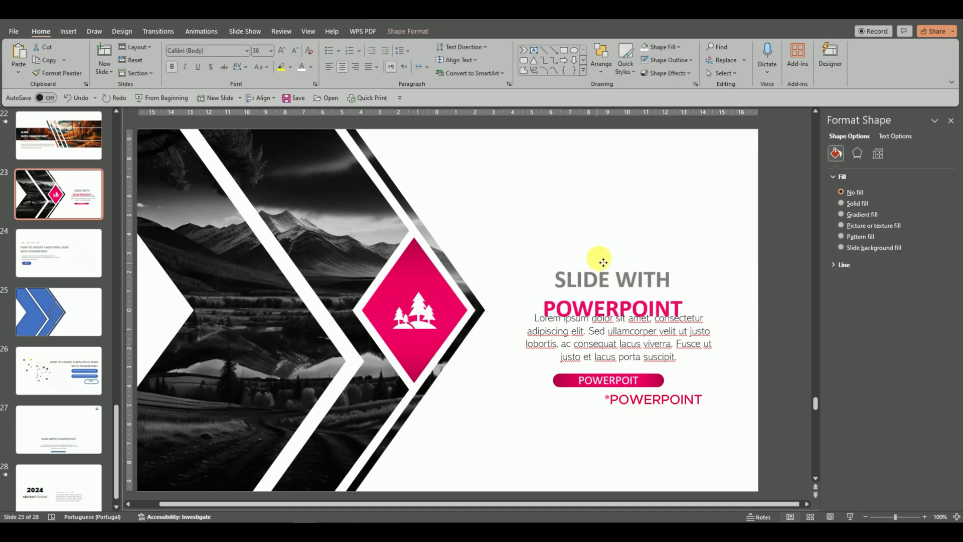
key(Escape)
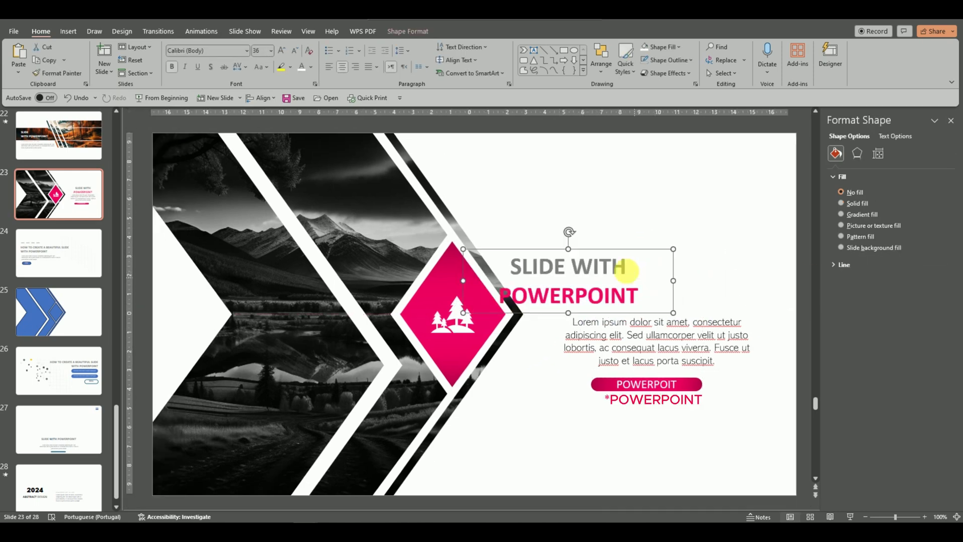
Shift the title box right and widen the body text box to the left.
drag(630, 254, 676, 255)
click(667, 333)
drag(552, 335, 520, 344)
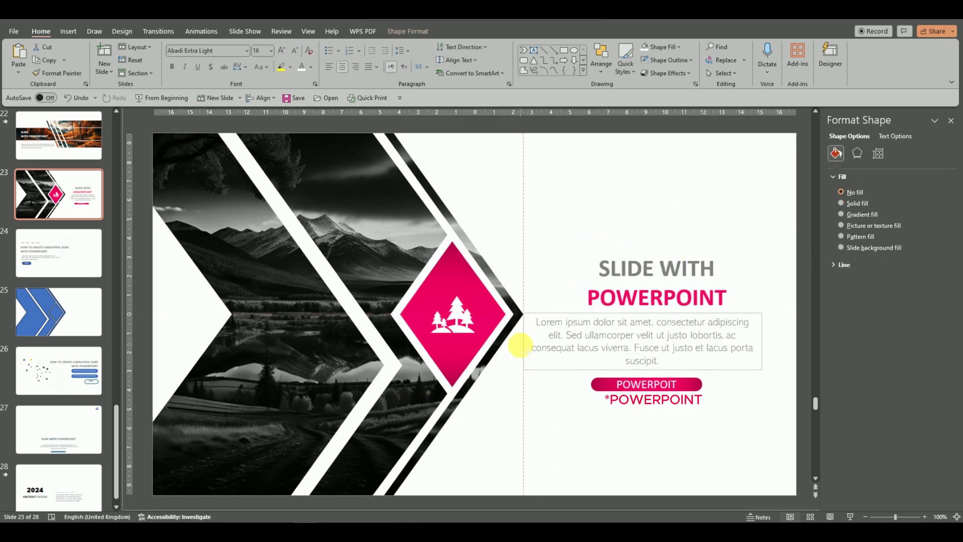
Centre-align the title, body text and button with Align Center.
shift+click(667, 254)
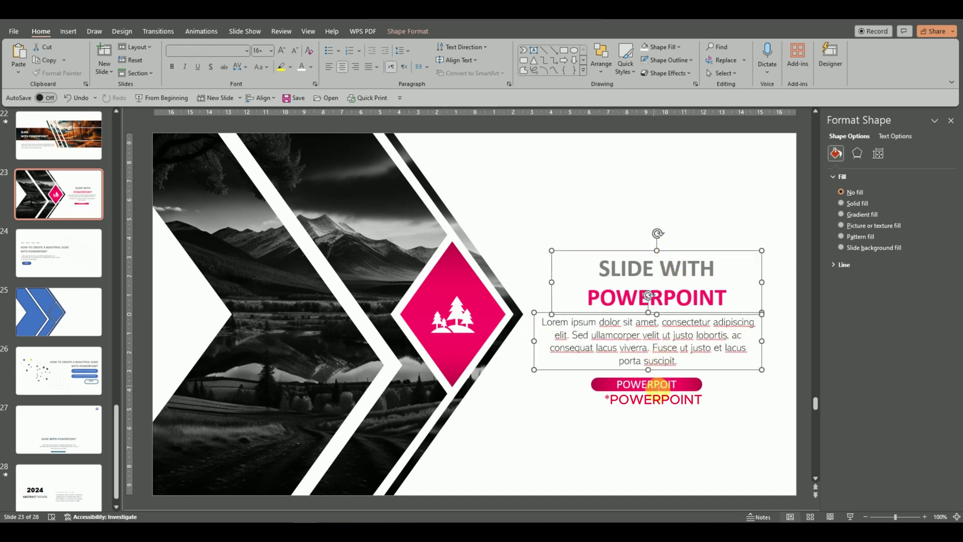
shift+click(654, 385)
click(401, 31)
click(716, 57)
click(750, 103)
click(716, 57)
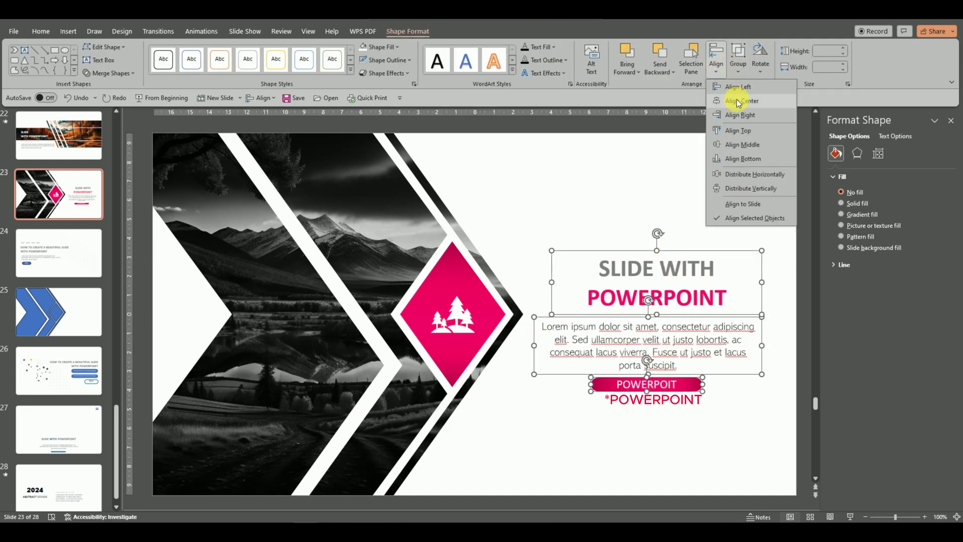
click(740, 101)
click(692, 193)
click(688, 388)
shift+click(663, 264)
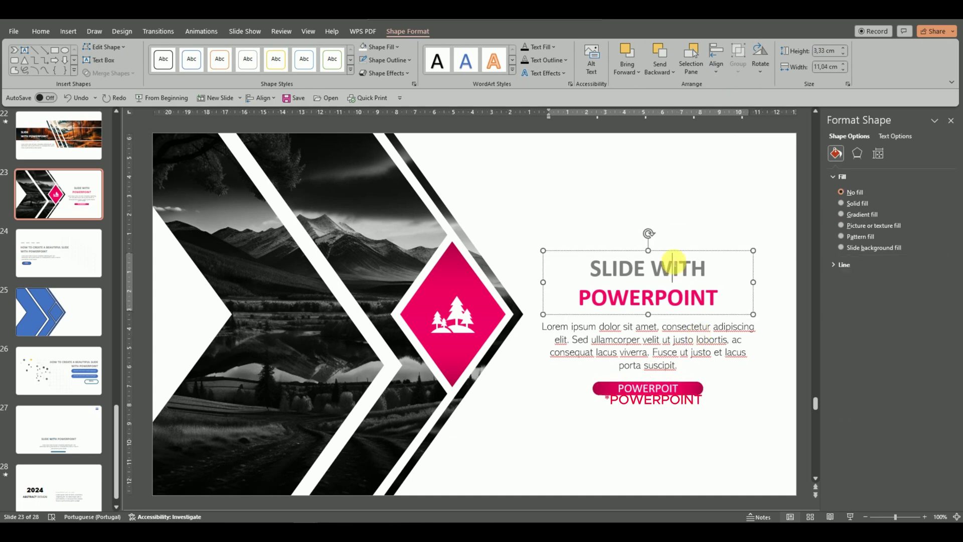
shift+click(675, 351)
Duplicate the pink diamond, shrink the copy and centre it above the title.
click(698, 176)
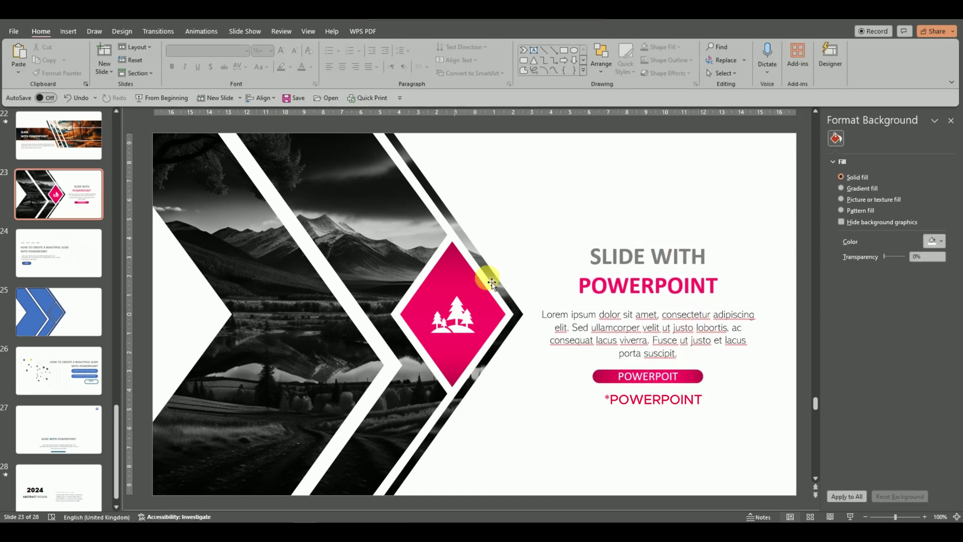
right_click(468, 251)
click(665, 178)
click(468, 293)
drag(468, 293, 677, 186)
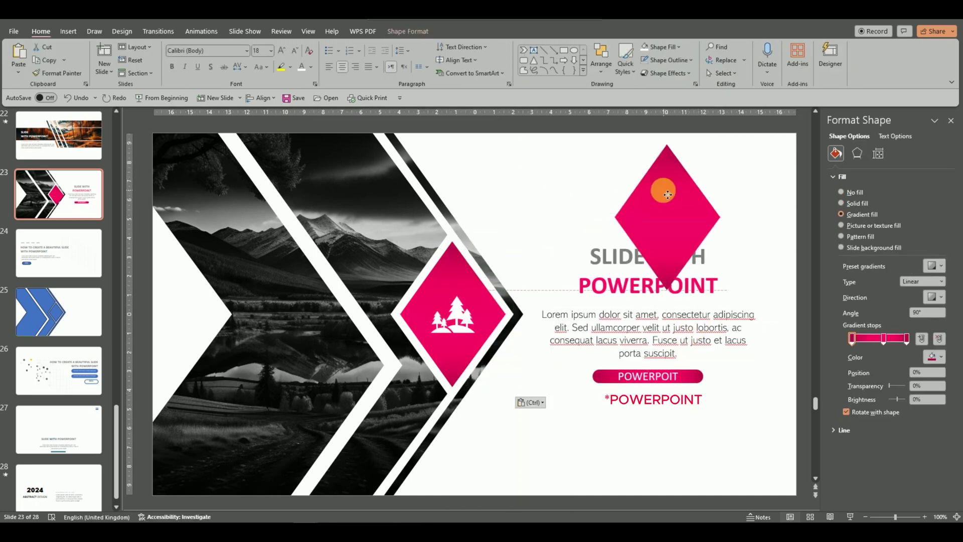
drag(715, 146, 675, 199)
mouse_move(664, 231)
mouse_down()
mouse_move(653, 228)
mouse_move(653, 207)
mouse_move(616, 236)
mouse_up()
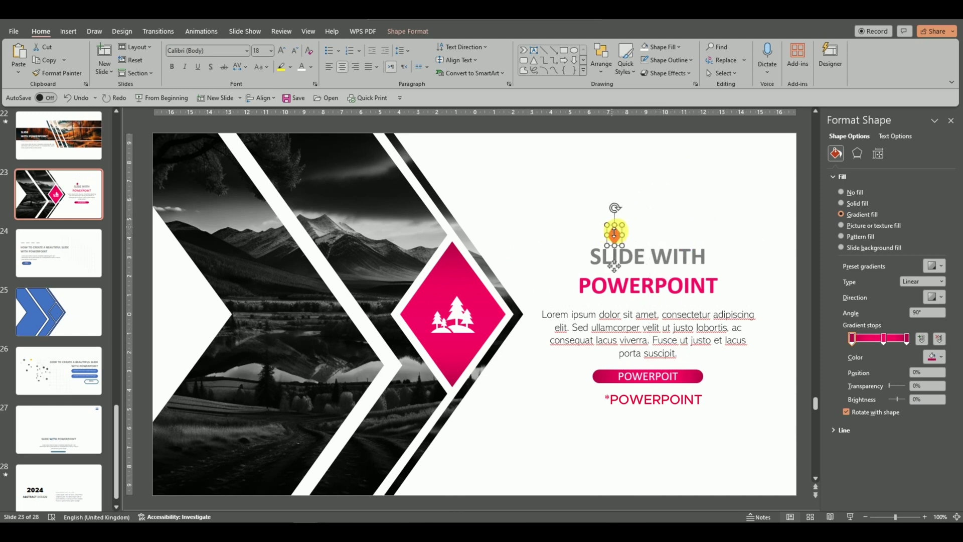
click(699, 212)
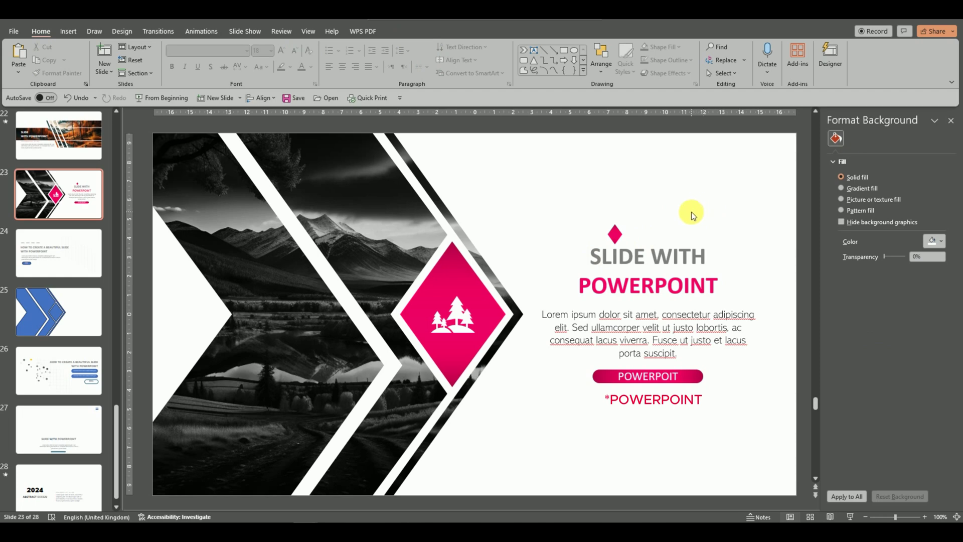
Set the button text to Avenir Next LT Pro Light with Loose character spacing, then show slide 25.
click(679, 377)
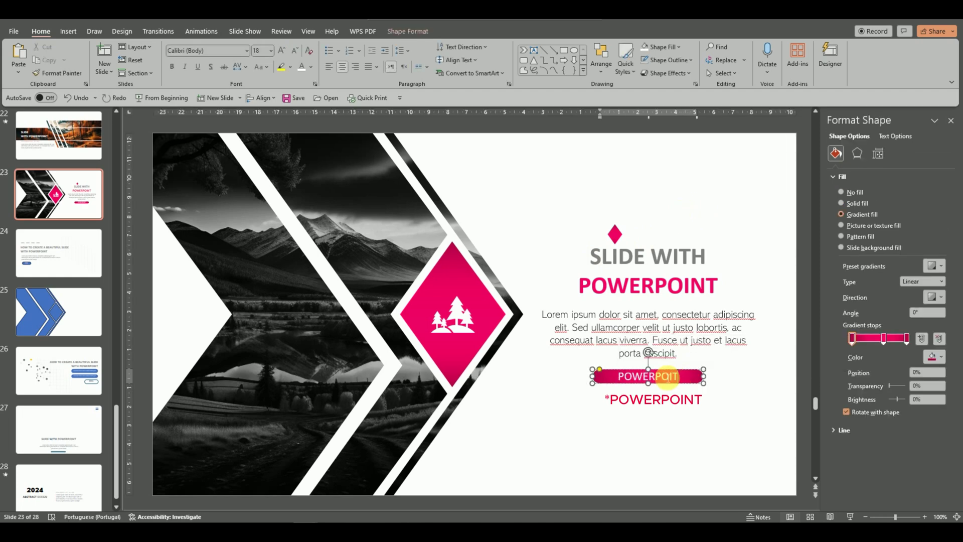
key(ctrl+a)
click(246, 50)
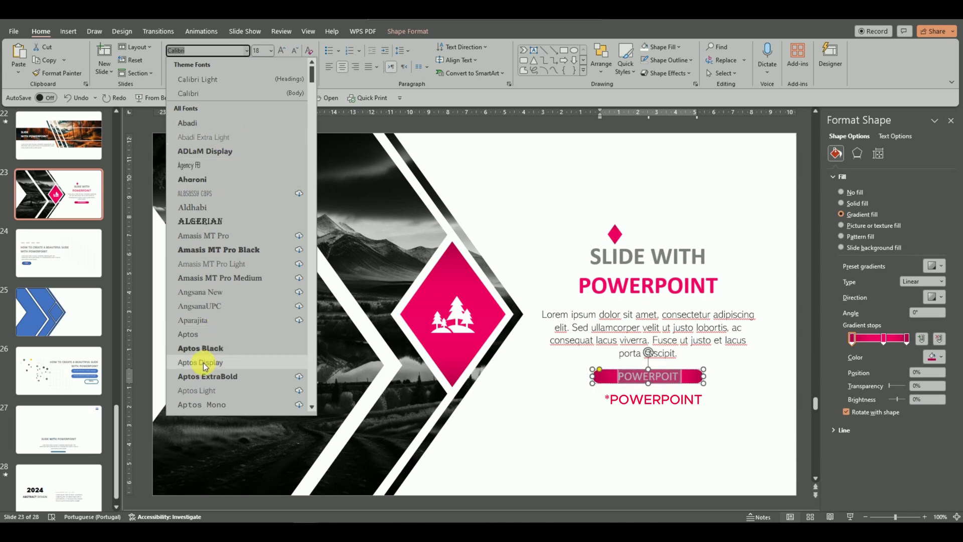
scroll(203, 394, down, 1)
scroll(205, 389, down, 3)
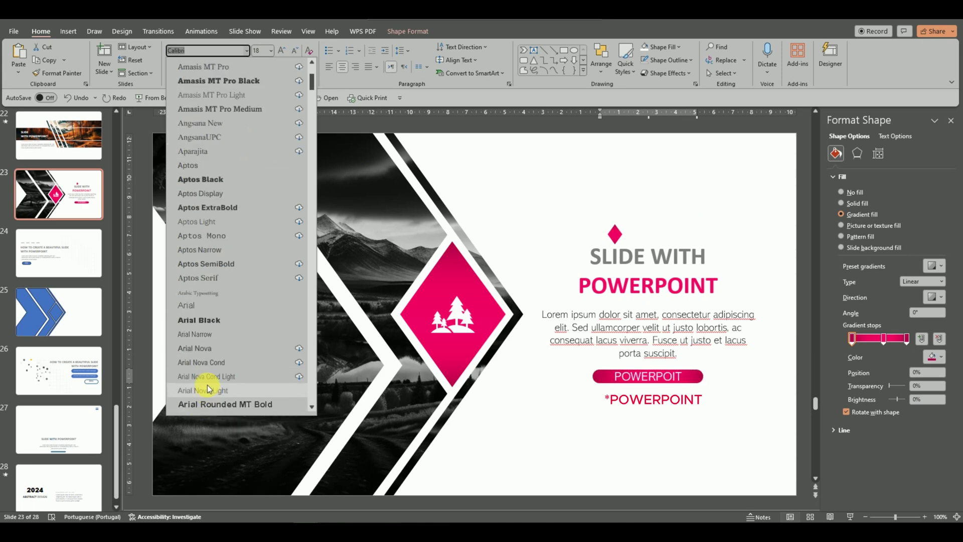
scroll(208, 361, down, 3)
click(208, 320)
click(271, 51)
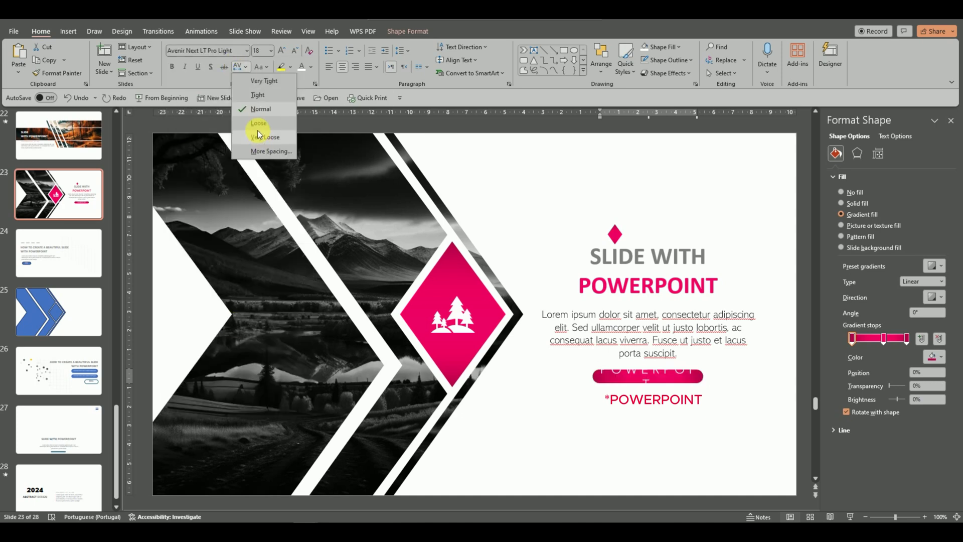
click(255, 124)
click(731, 398)
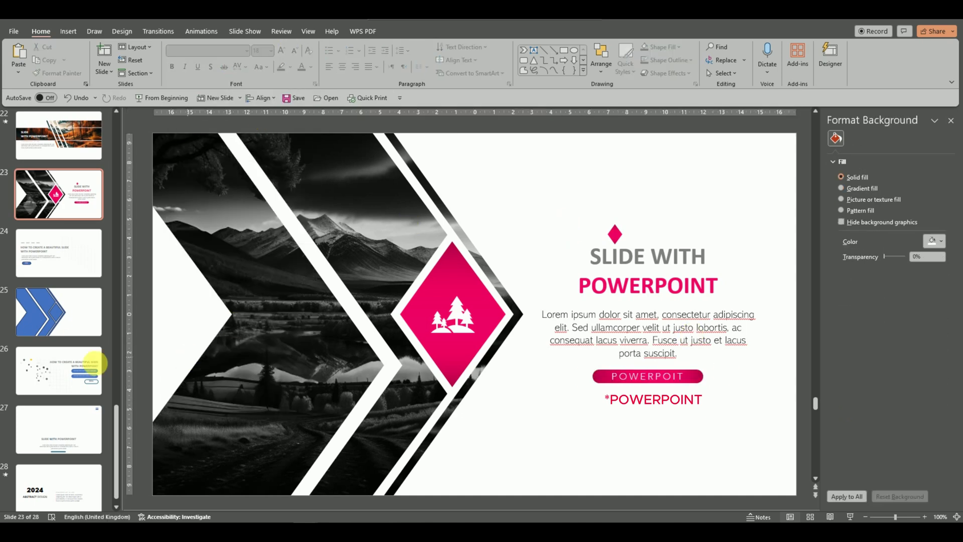
click(57, 311)
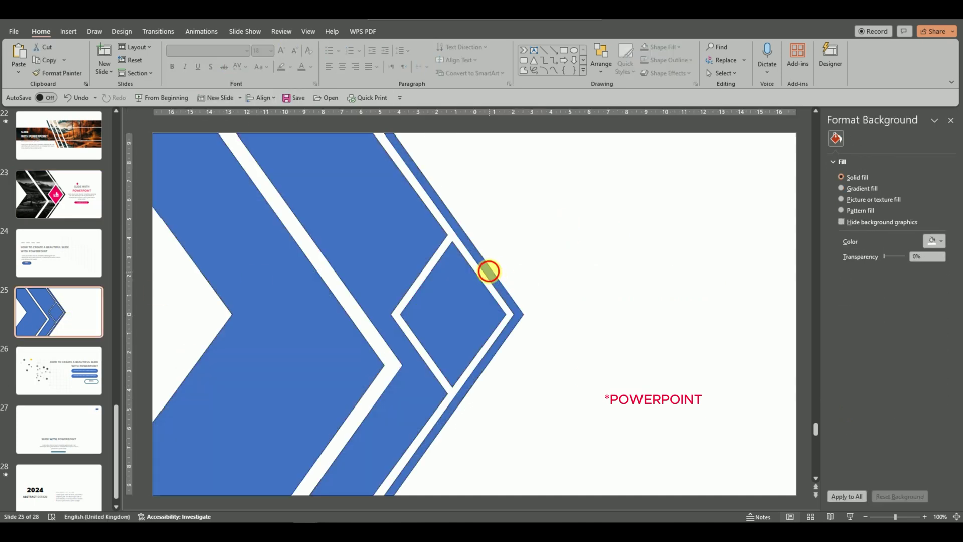
Copy the blue chevron from slide 25 and paste it over the photo on slide 23.
click(488, 271)
right_click(493, 276)
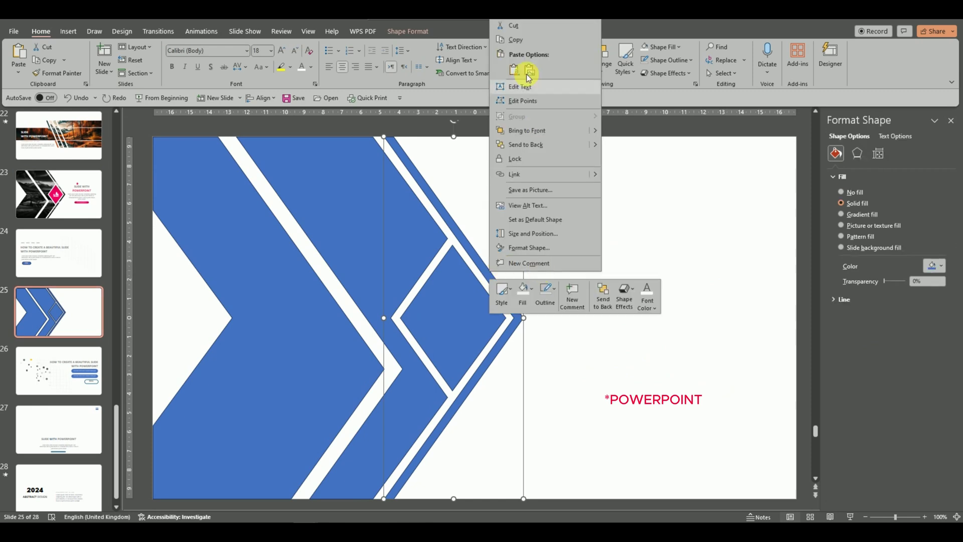
click(523, 35)
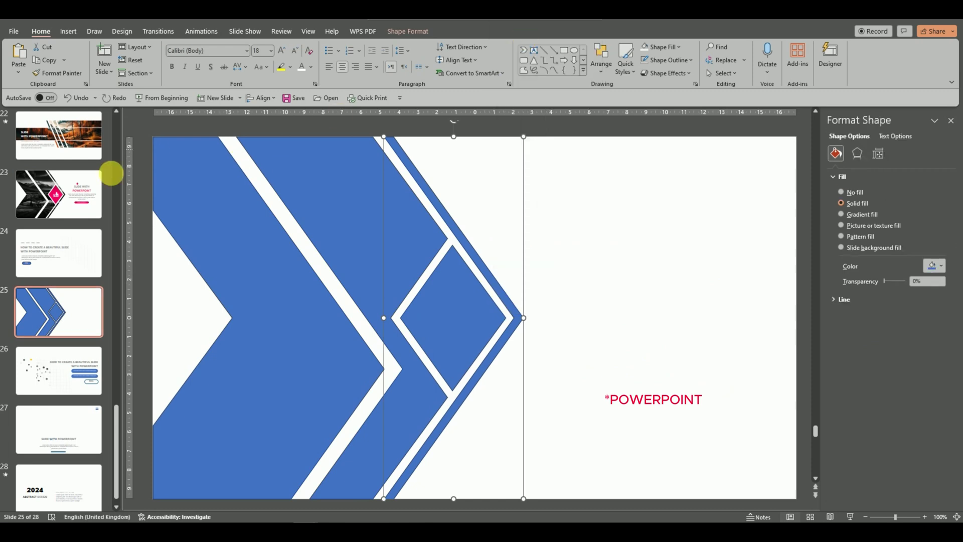
click(55, 192)
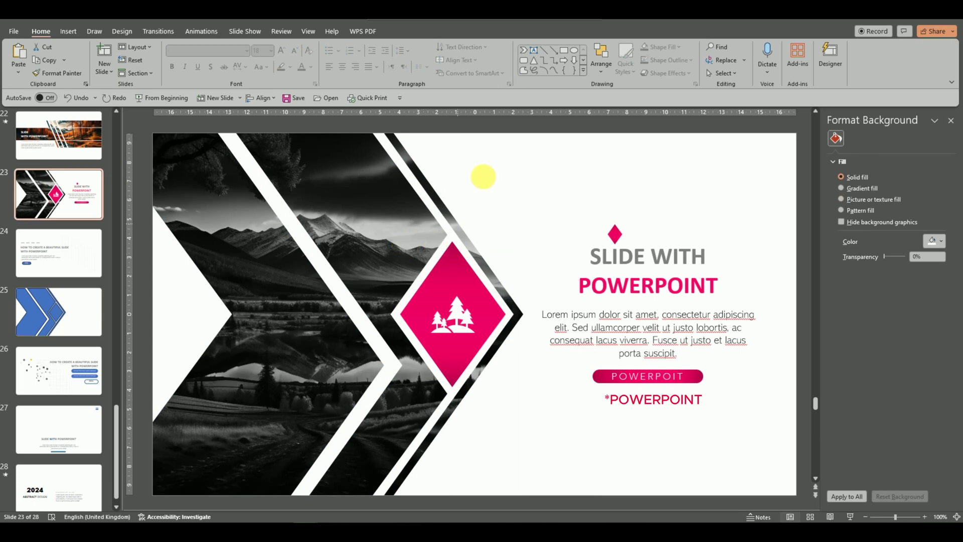
right_click(476, 166)
click(495, 197)
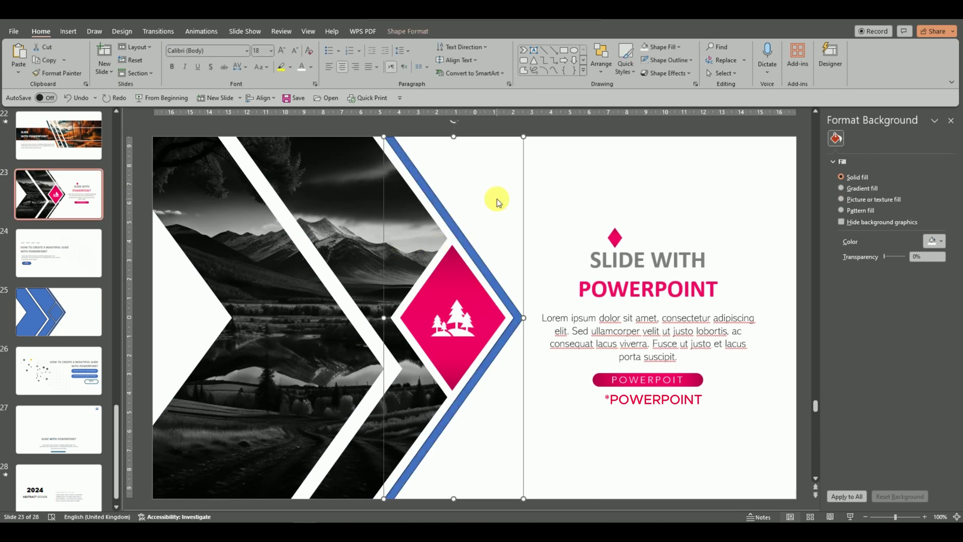
mouse_move(461, 241)
mouse_down()
mouse_move(313, 248)
mouse_move(254, 227)
mouse_move(259, 239)
mouse_move(242, 237)
mouse_up()
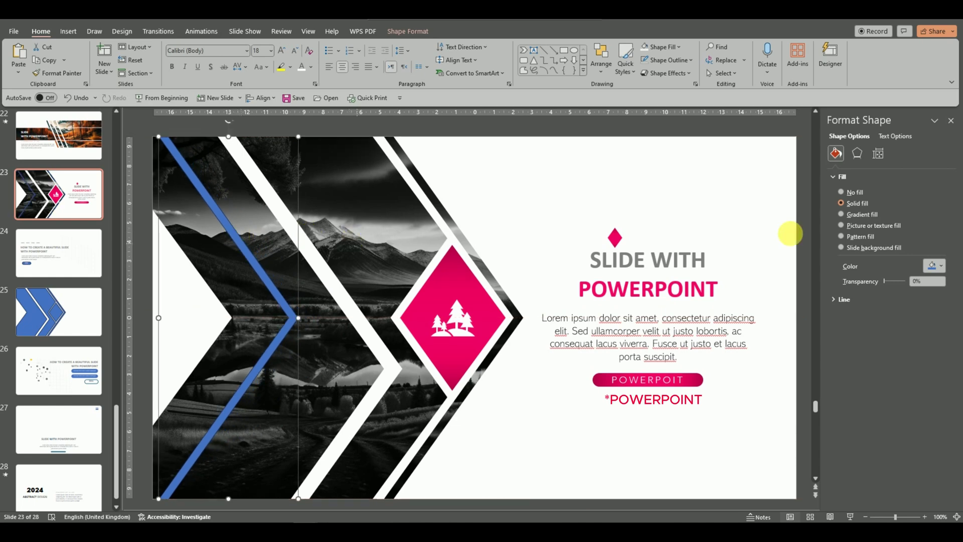
Make the pasted chevron white at 90% transparency with no outline.
click(942, 267)
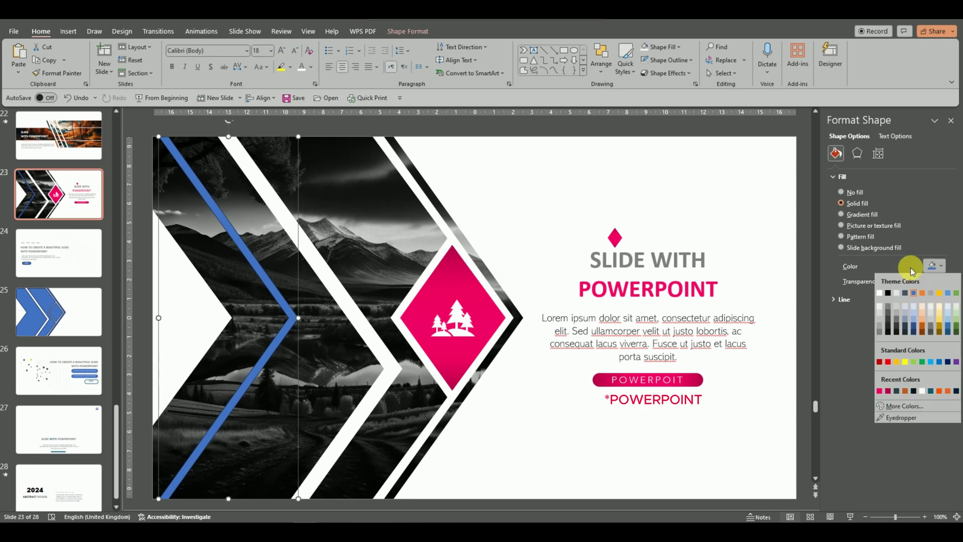
click(877, 294)
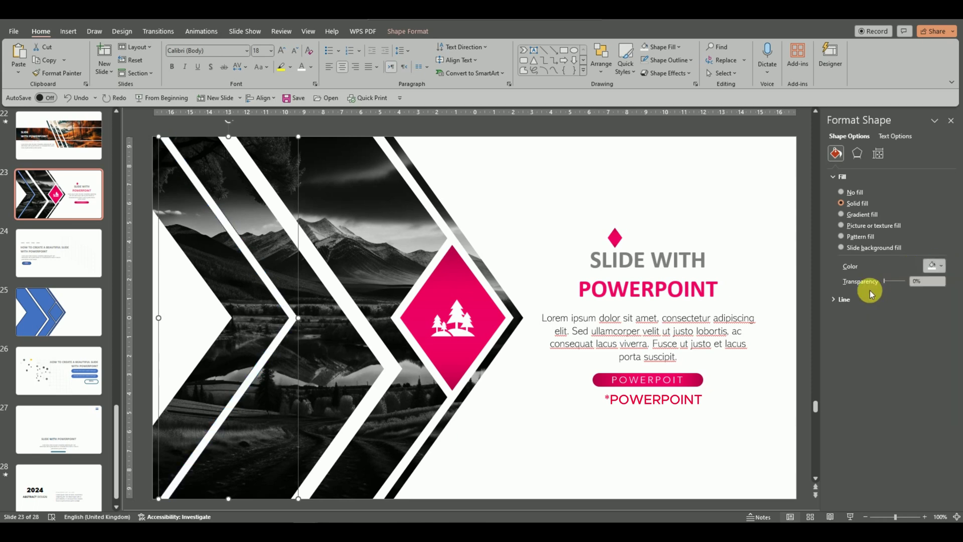
drag(884, 281, 902, 277)
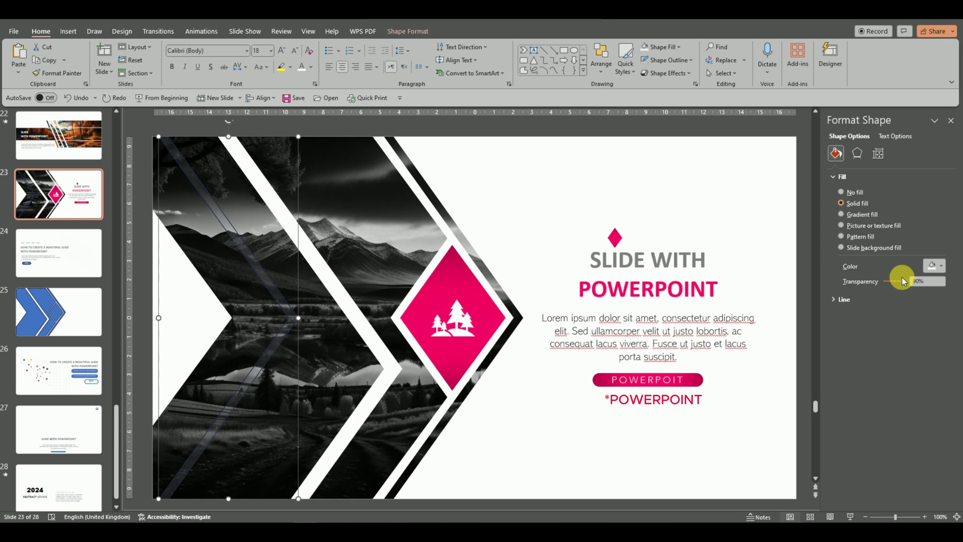
click(675, 64)
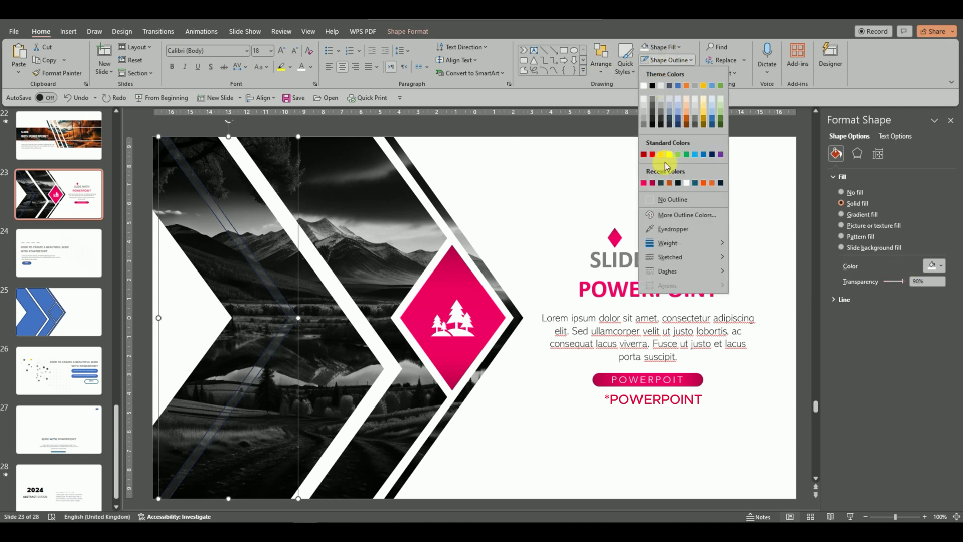
click(654, 202)
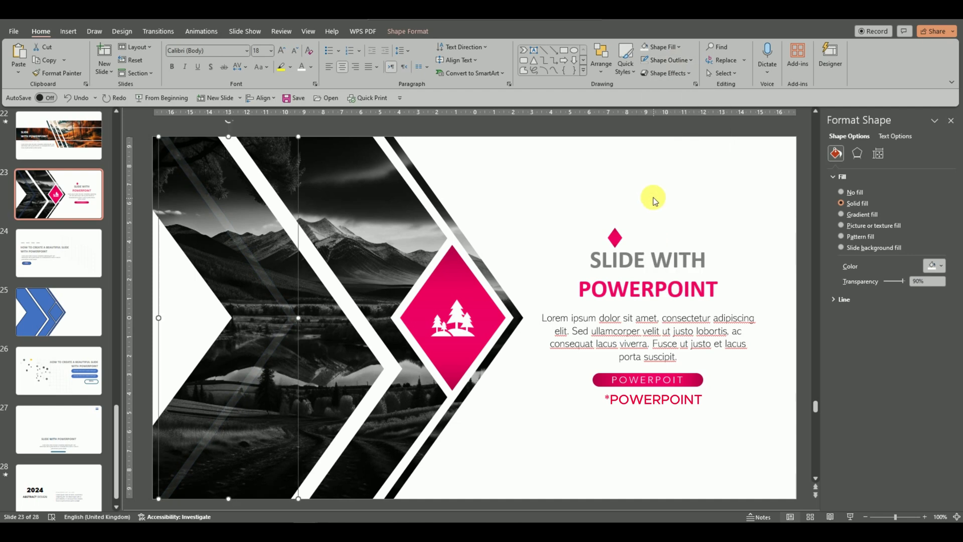
click(513, 185)
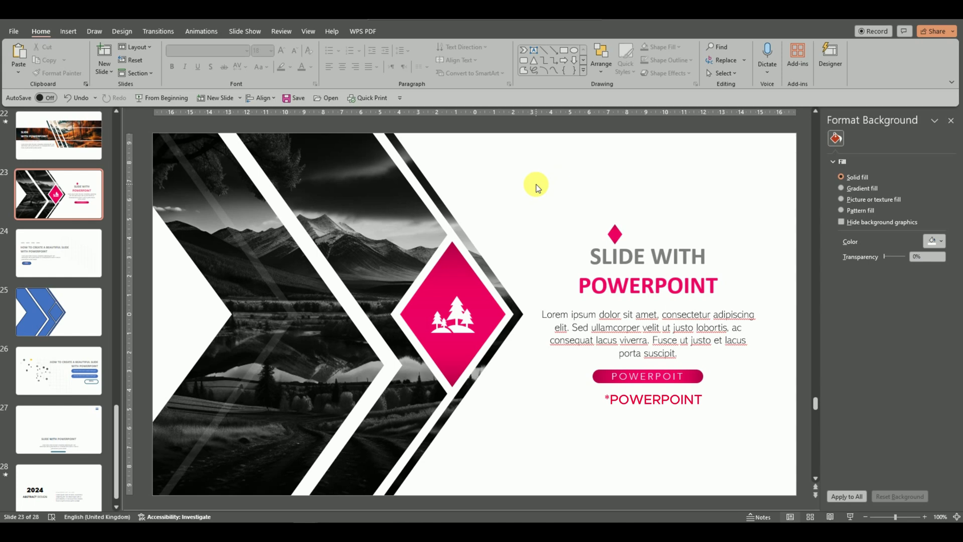
click(199, 33)
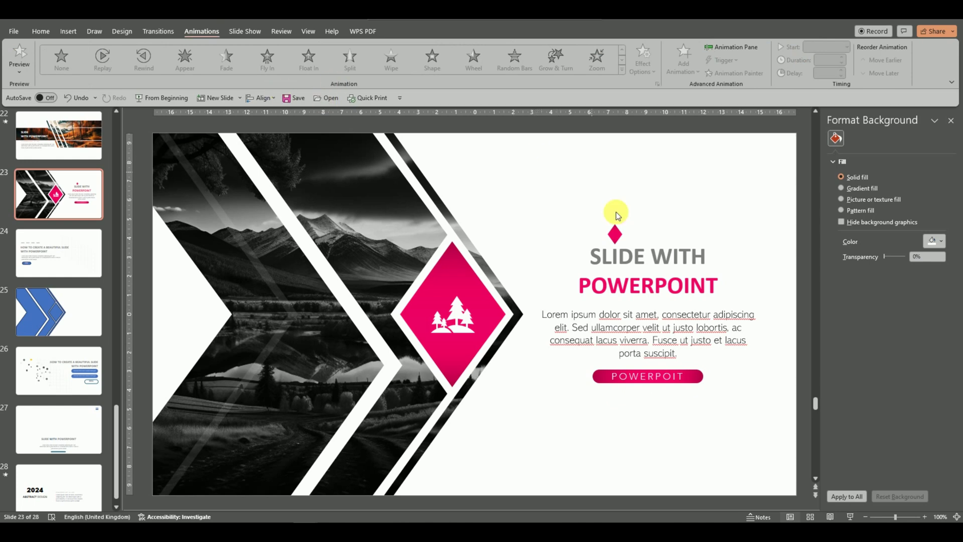
Give the mountain photo a Wipe entrance starting After Previous.
click(218, 228)
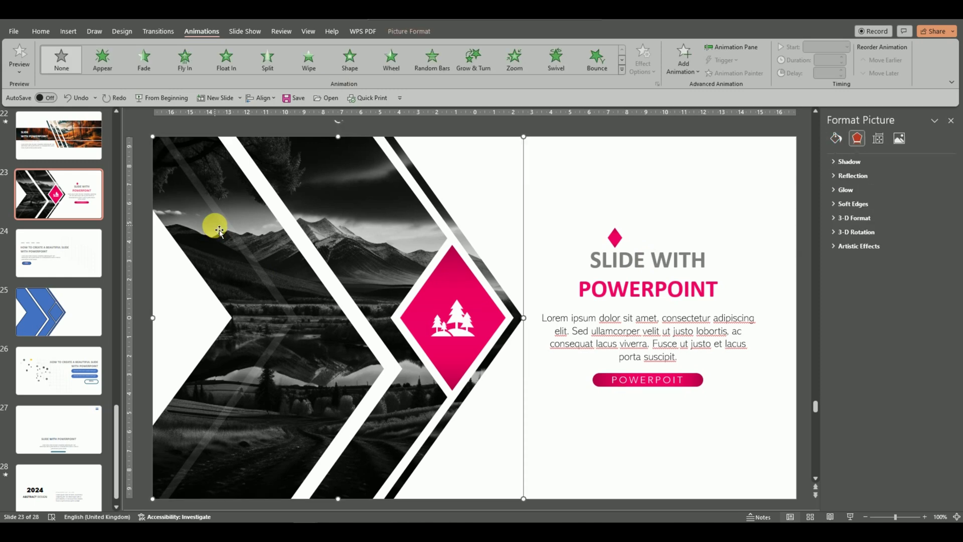
click(267, 59)
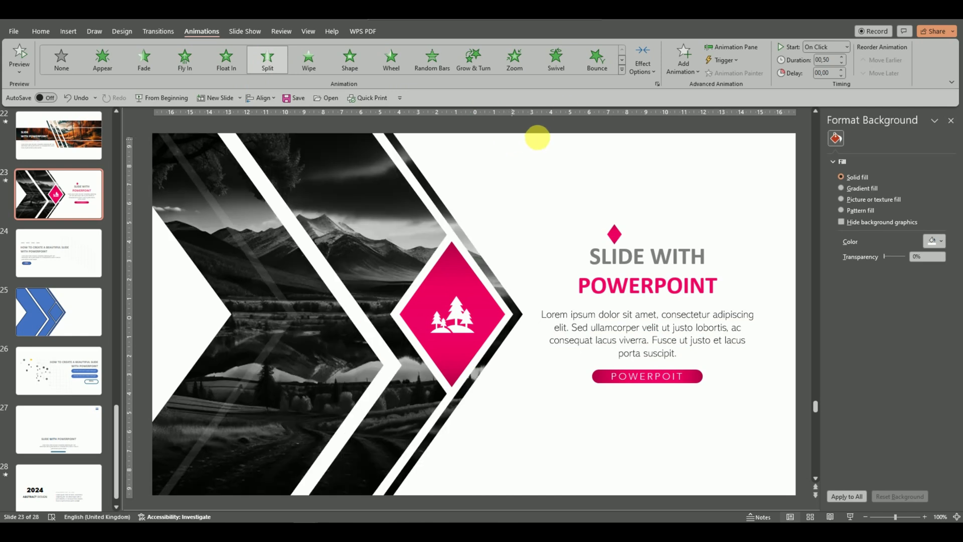
click(644, 59)
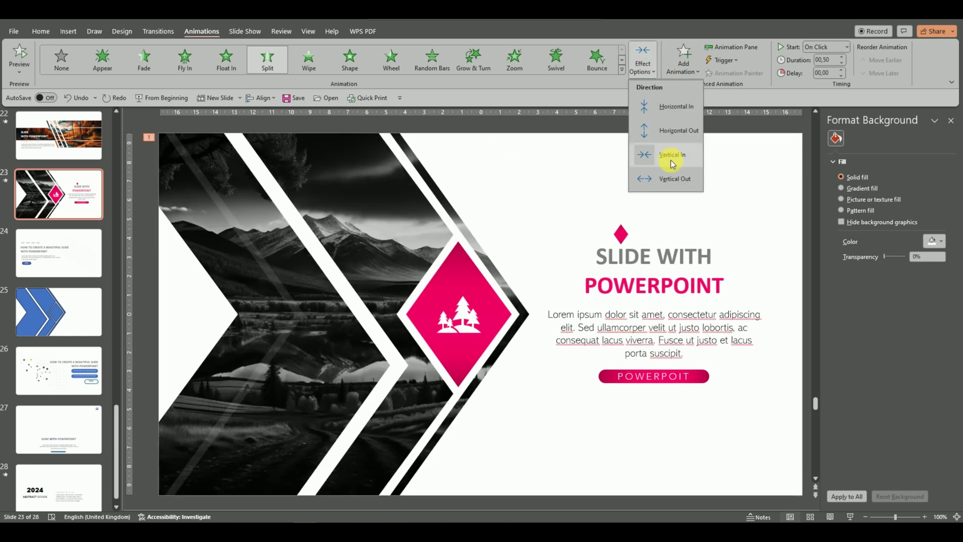
click(642, 56)
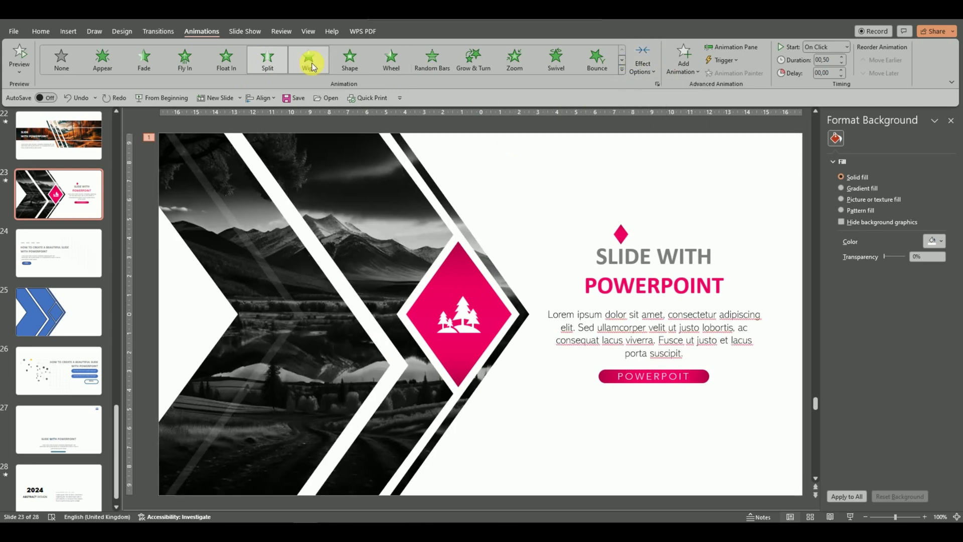
click(308, 60)
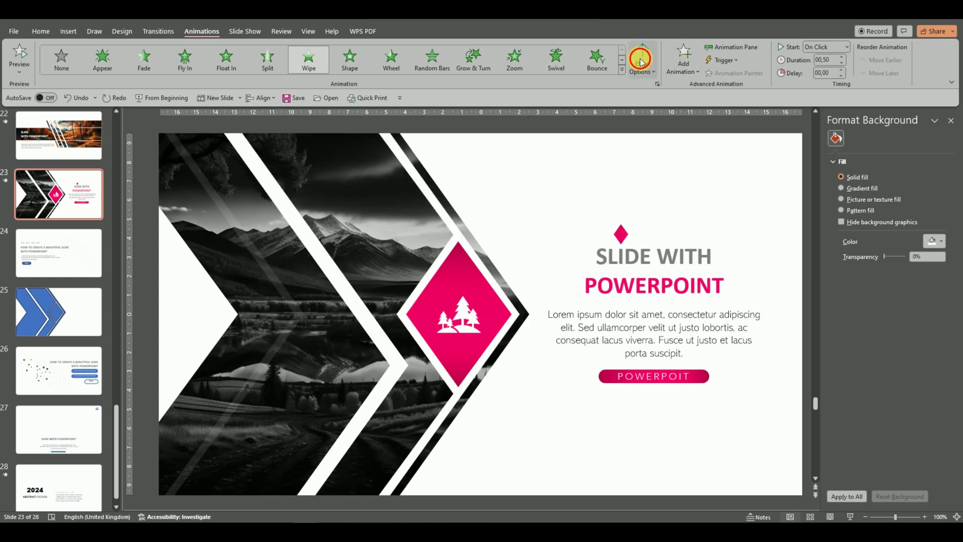
click(650, 65)
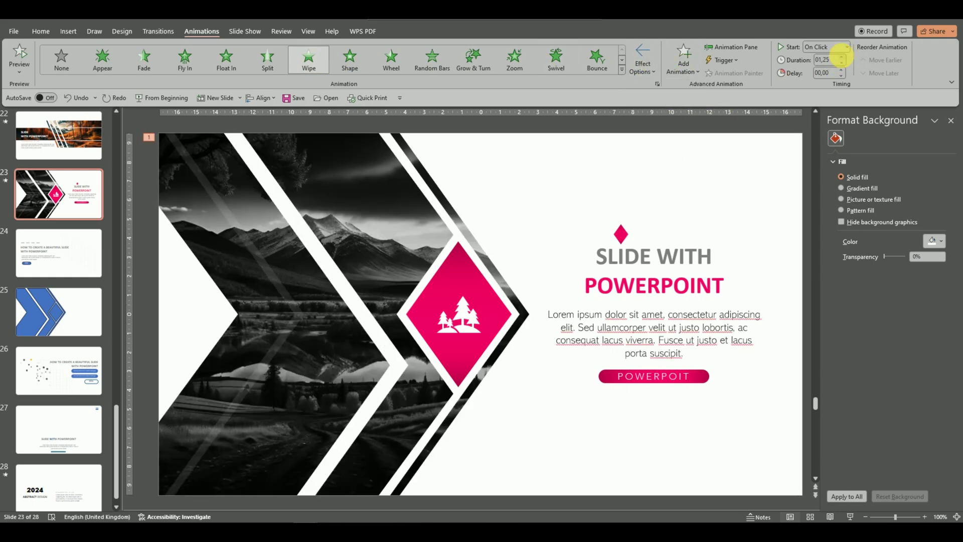
click(848, 48)
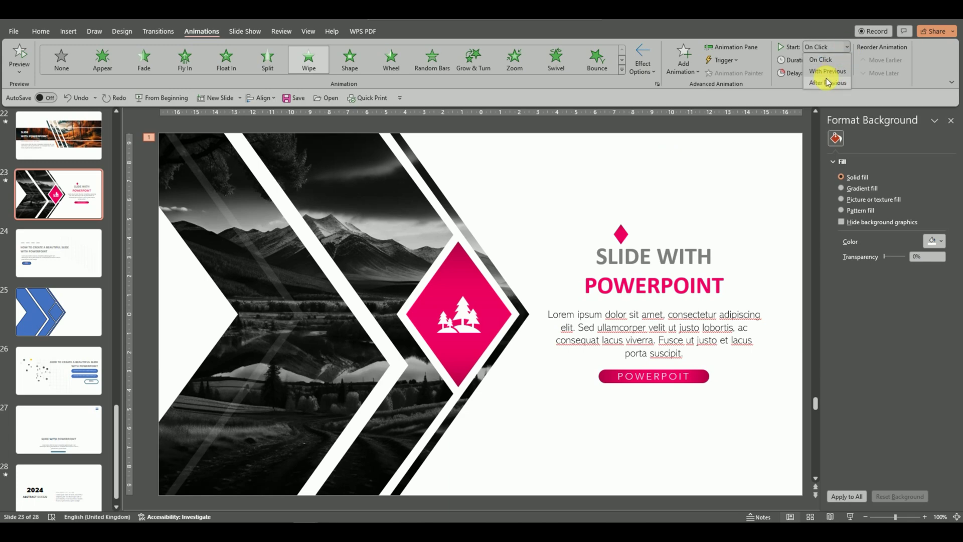
click(827, 83)
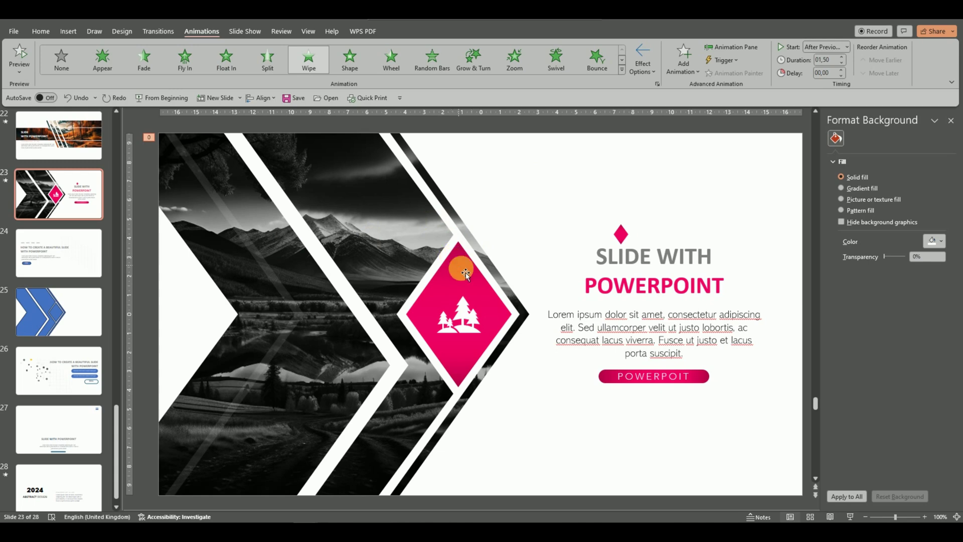
Give the pink diamond a Zoom entrance After Previous and the tree icon a Fly In entrance.
click(466, 272)
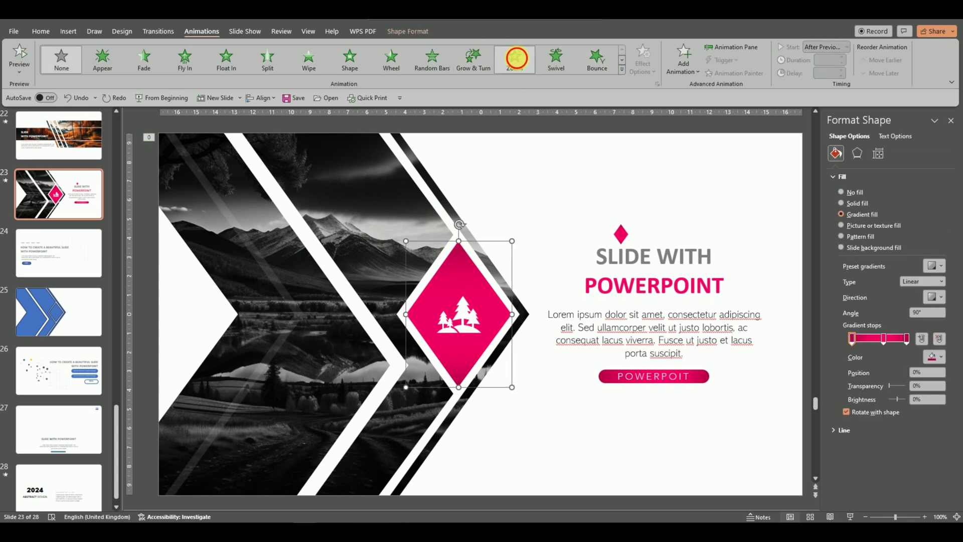
click(516, 58)
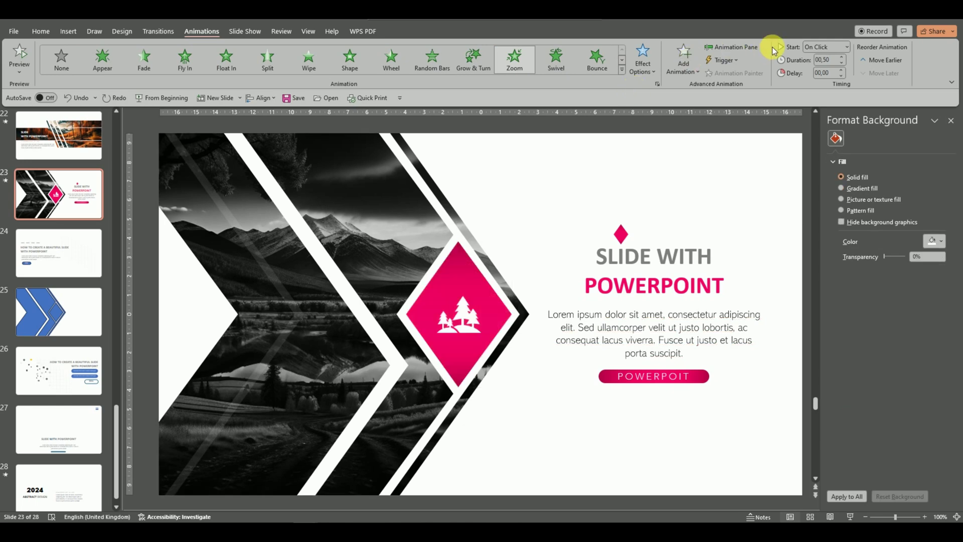
click(846, 47)
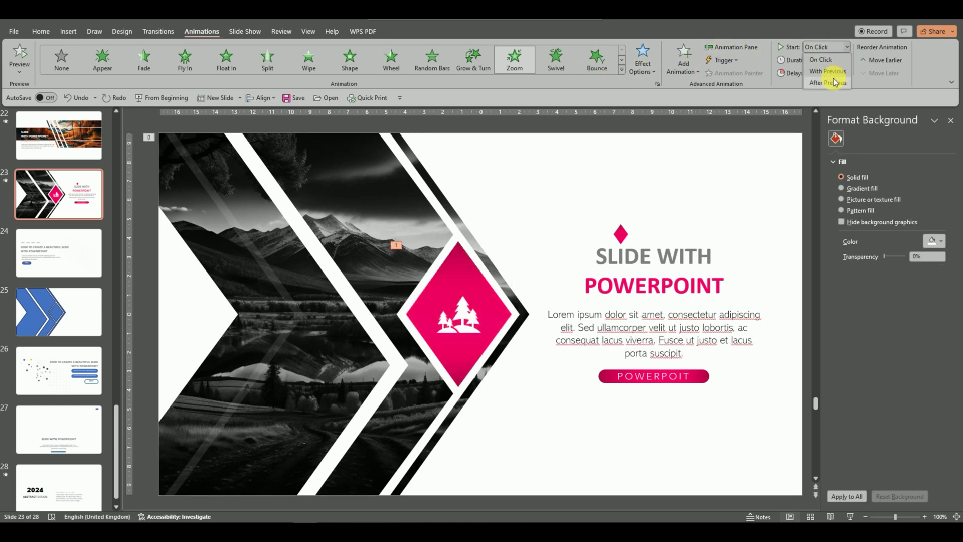
click(825, 75)
click(469, 322)
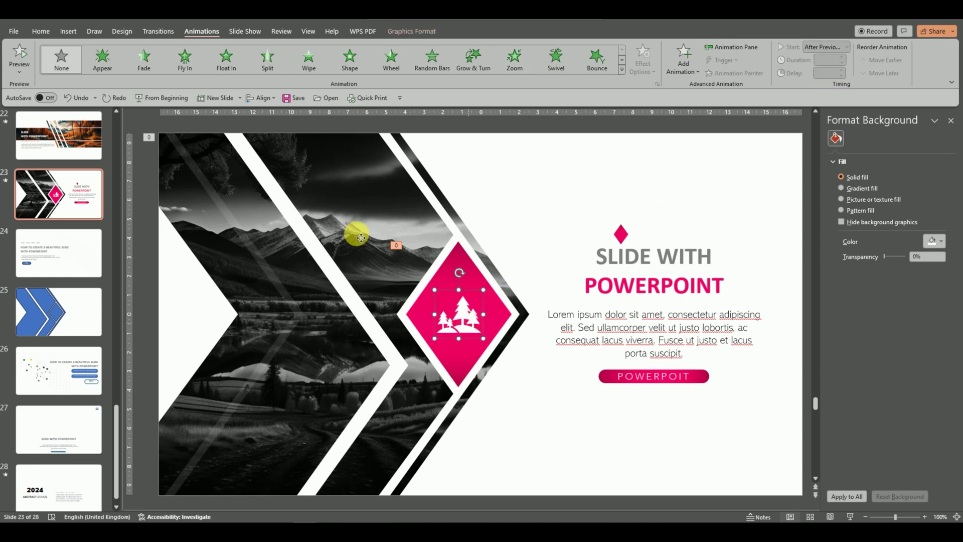
click(184, 58)
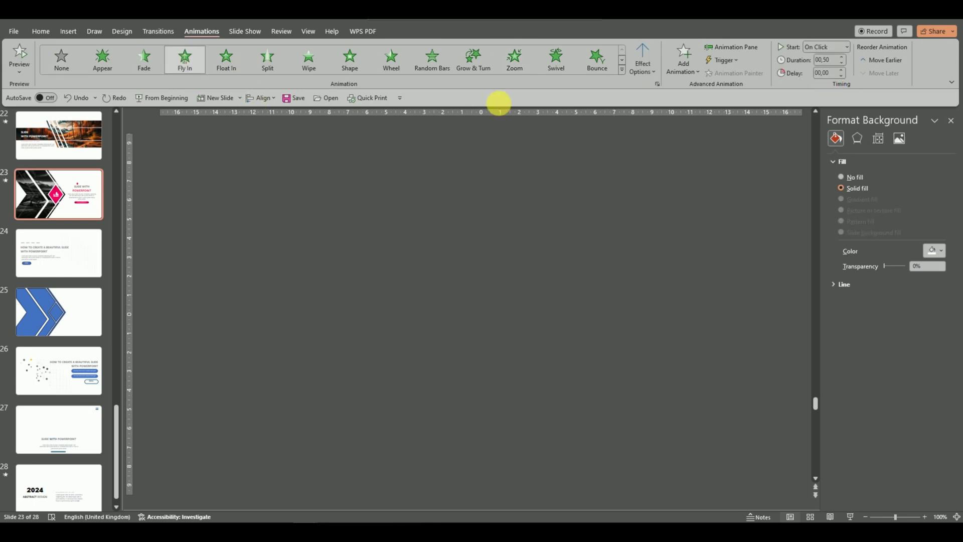
Change the tree icon's animation to Float In, starting After Previous.
click(569, 173)
click(224, 62)
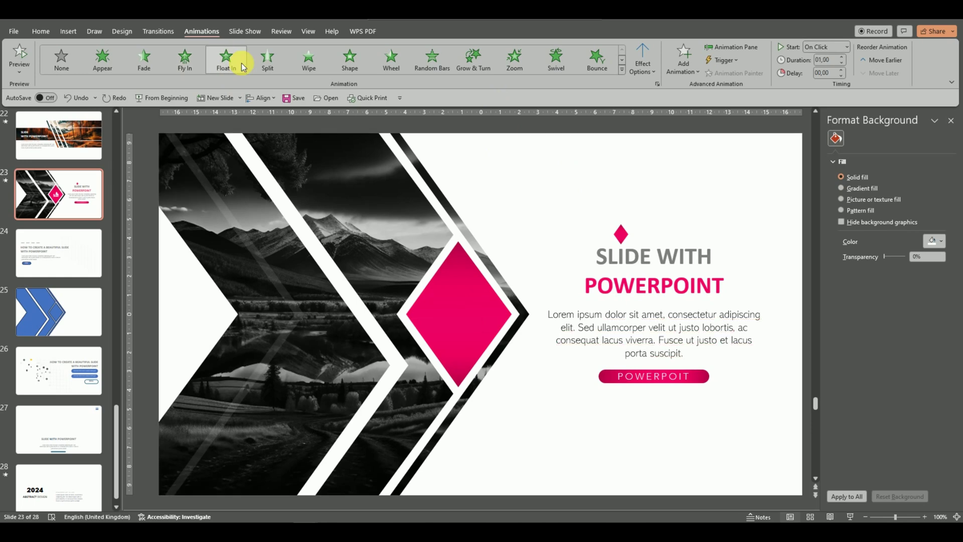
click(848, 47)
click(827, 78)
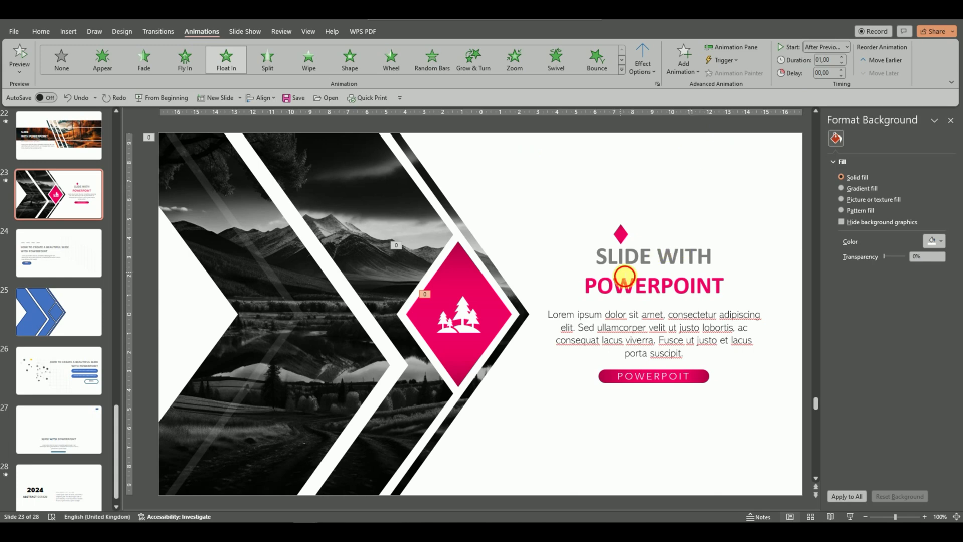
Give the title text box a Float In entrance starting After Previous.
click(624, 276)
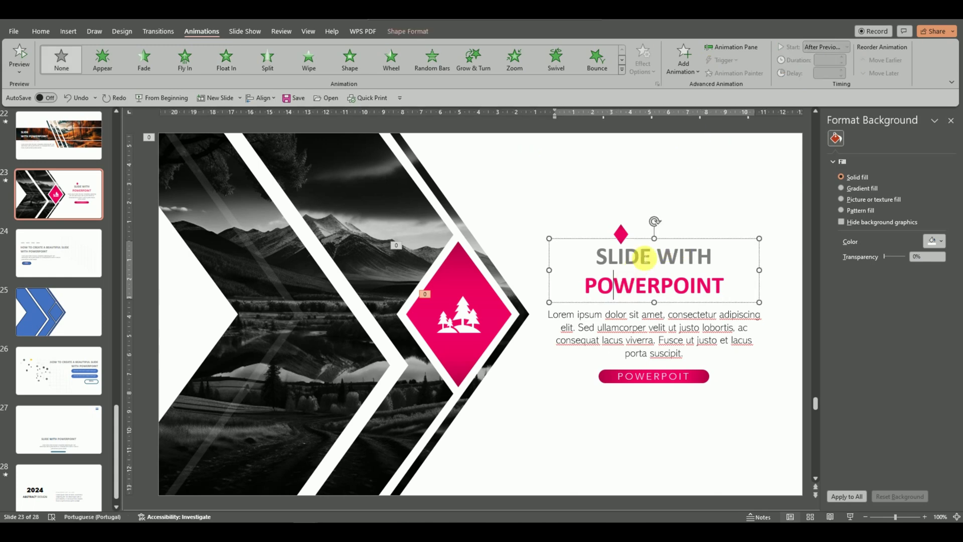
click(227, 60)
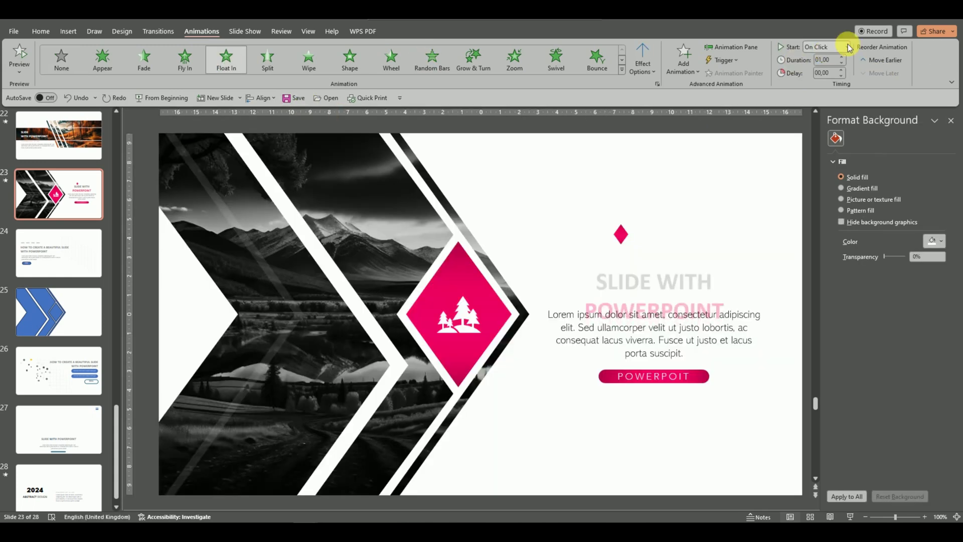
click(848, 47)
click(822, 79)
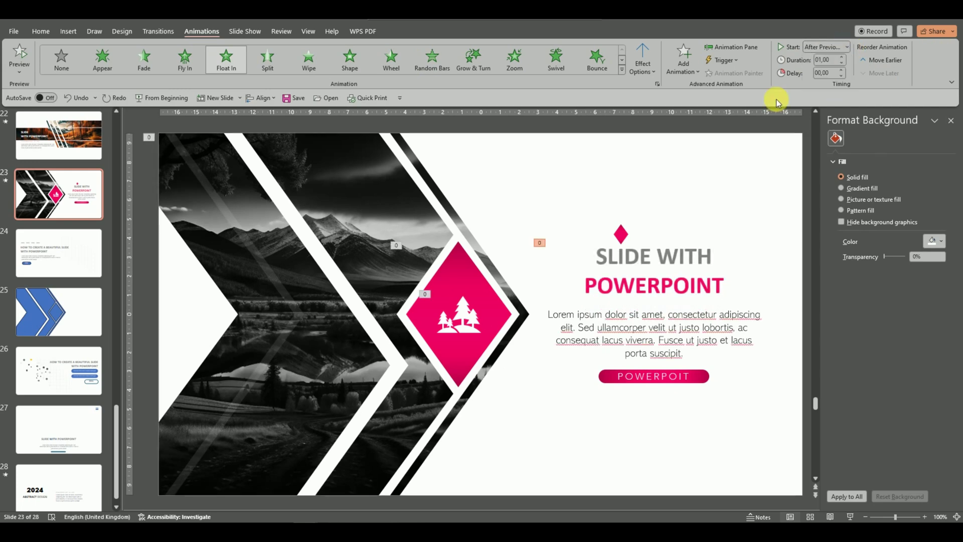
Give the small pink diamond a Float Down entrance starting After Previous.
click(622, 238)
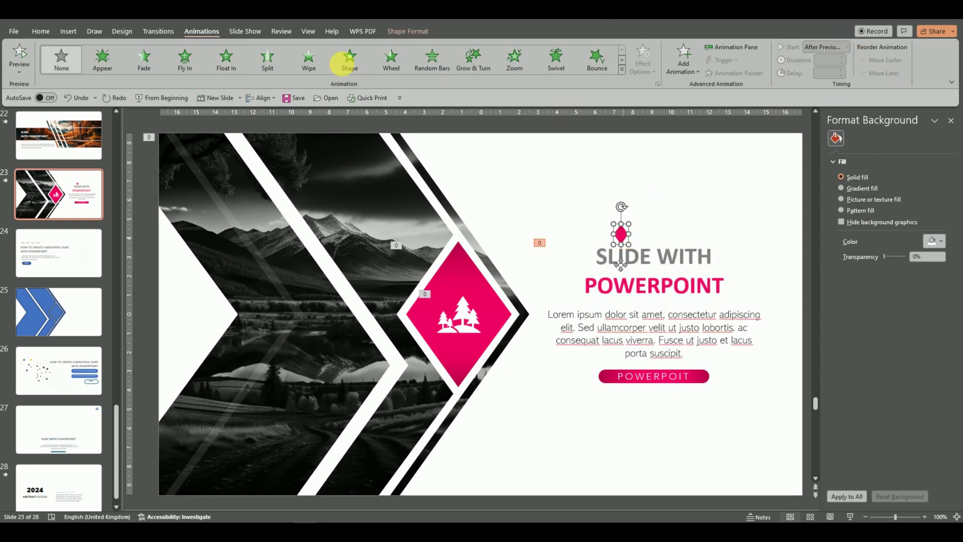
click(227, 61)
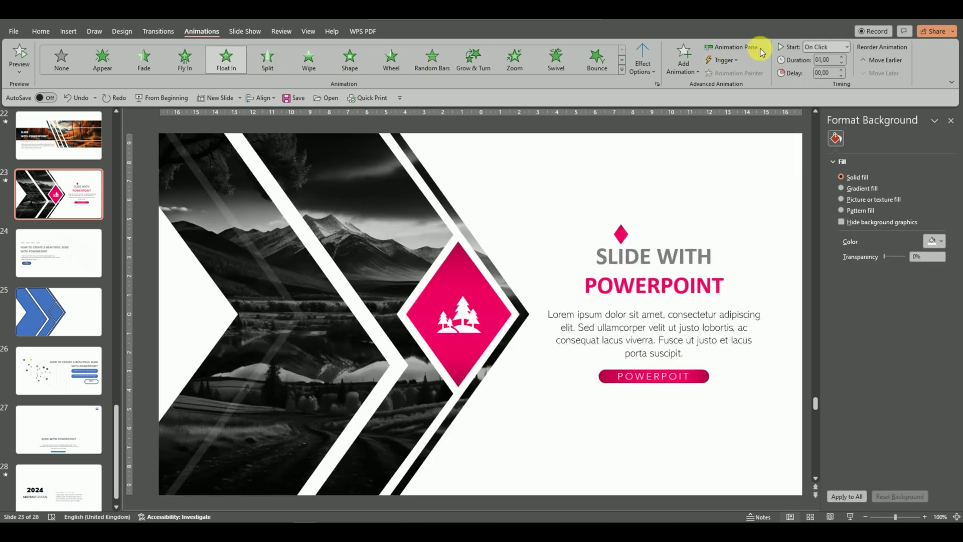
click(653, 69)
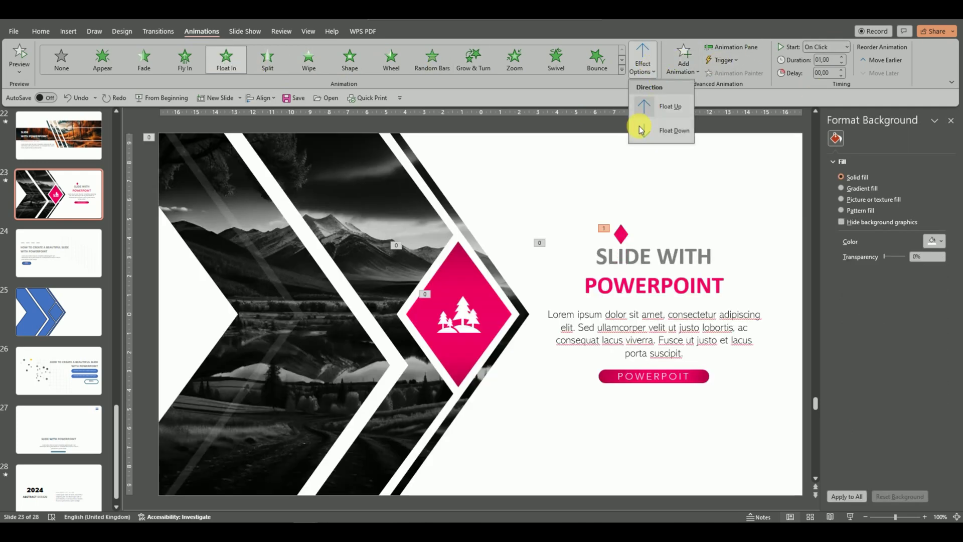
click(639, 125)
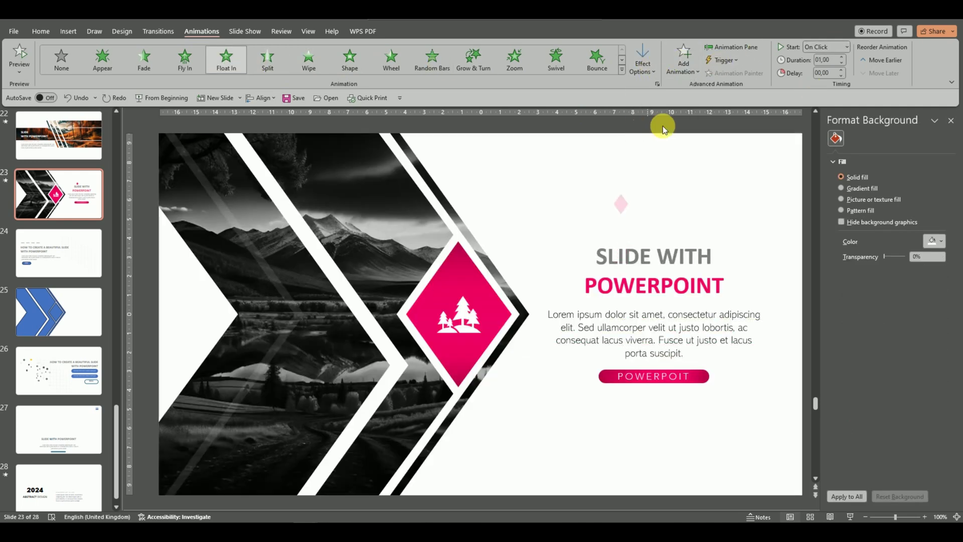
click(847, 48)
click(823, 85)
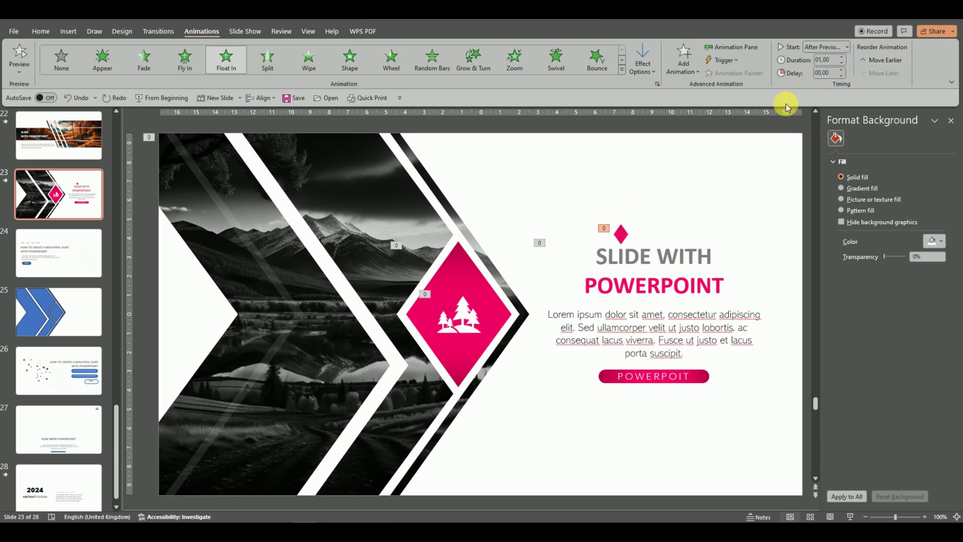
click(701, 385)
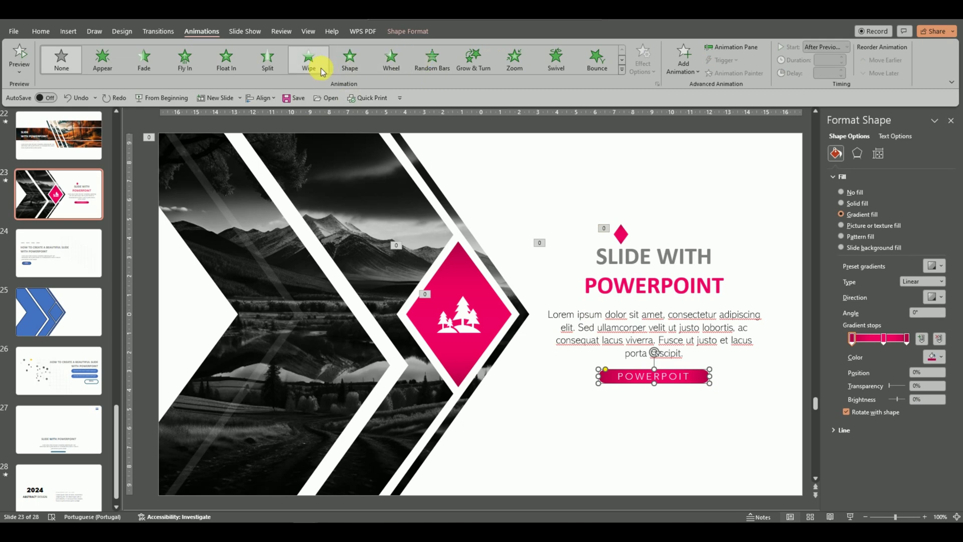
Give the POWERPOINT button a Zoom entrance starting After Previous.
click(515, 59)
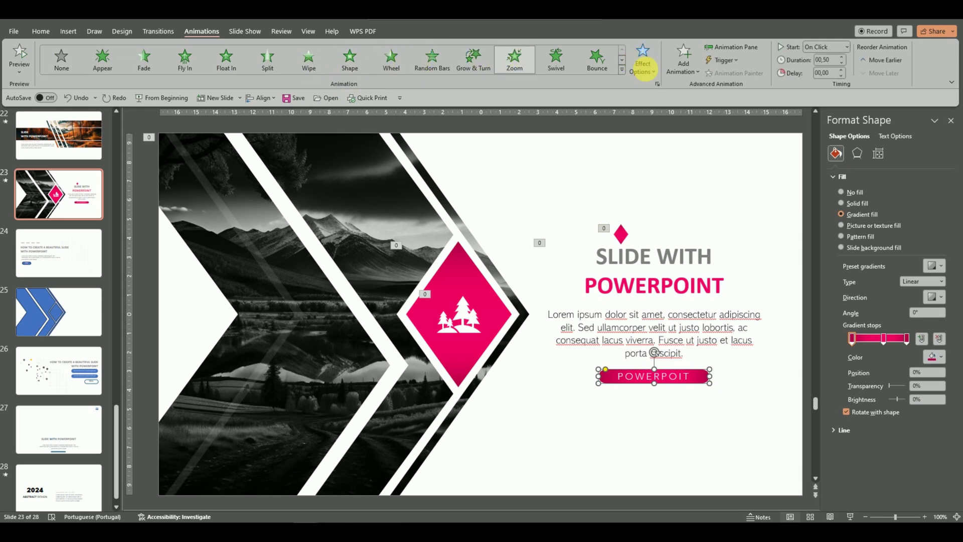
click(847, 47)
click(828, 83)
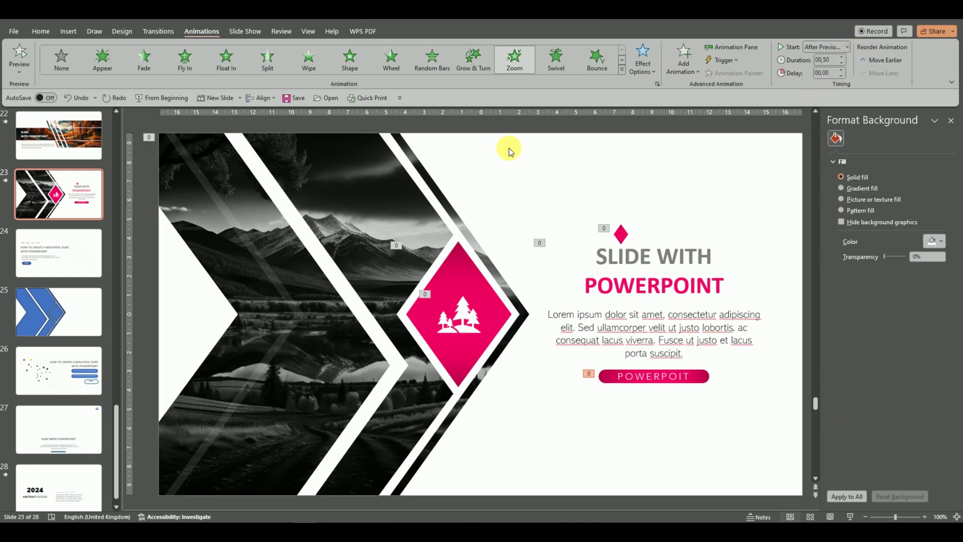
Give the left photo shape a Wipe entrance After Previous and preview the slide.
click(251, 246)
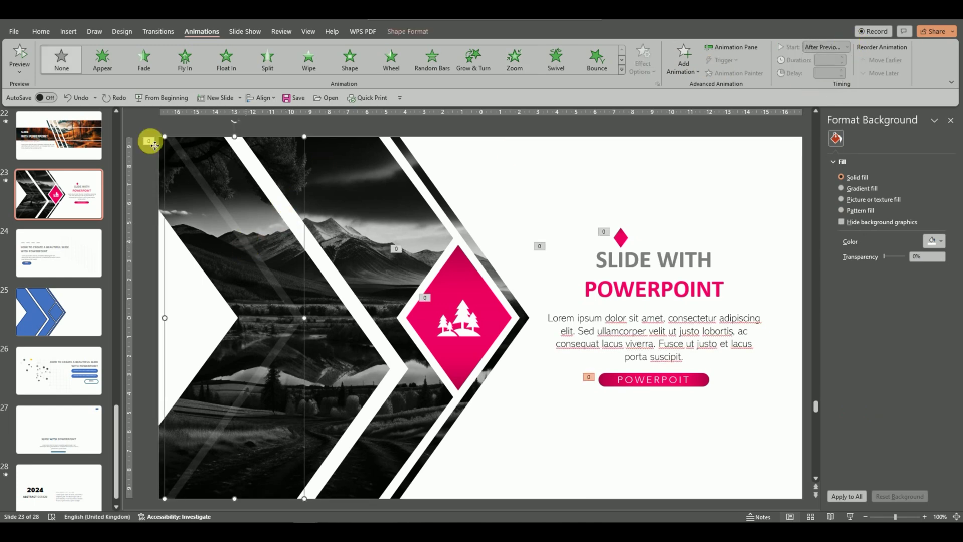
click(308, 62)
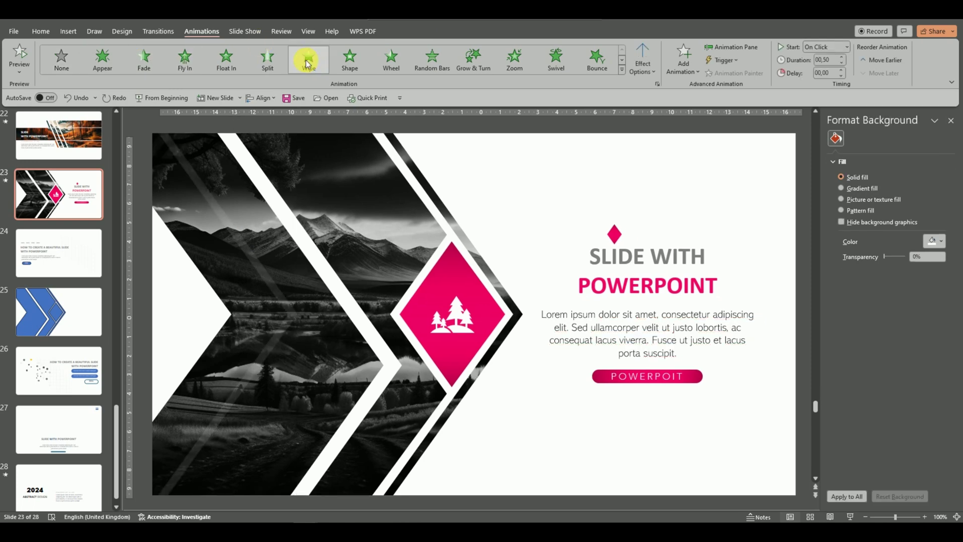
click(847, 47)
click(829, 80)
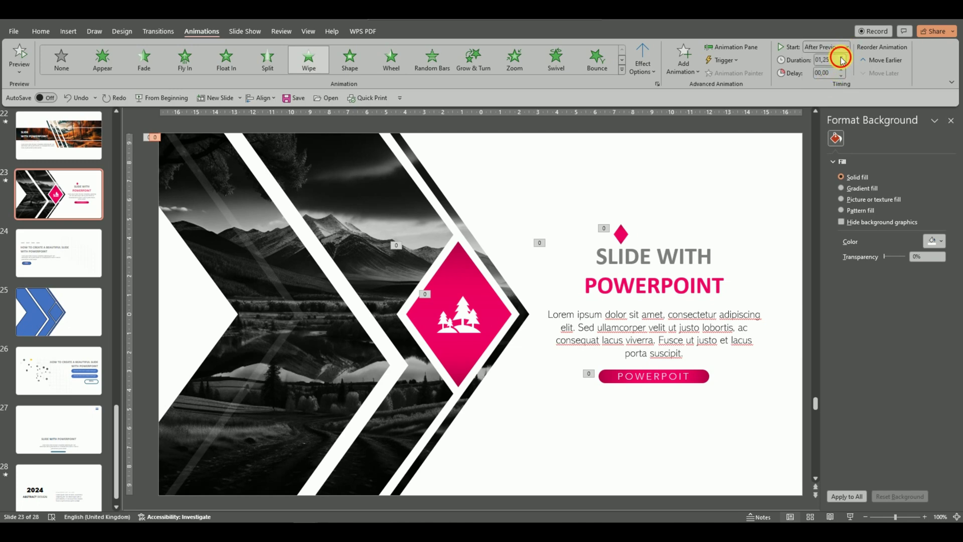
click(15, 52)
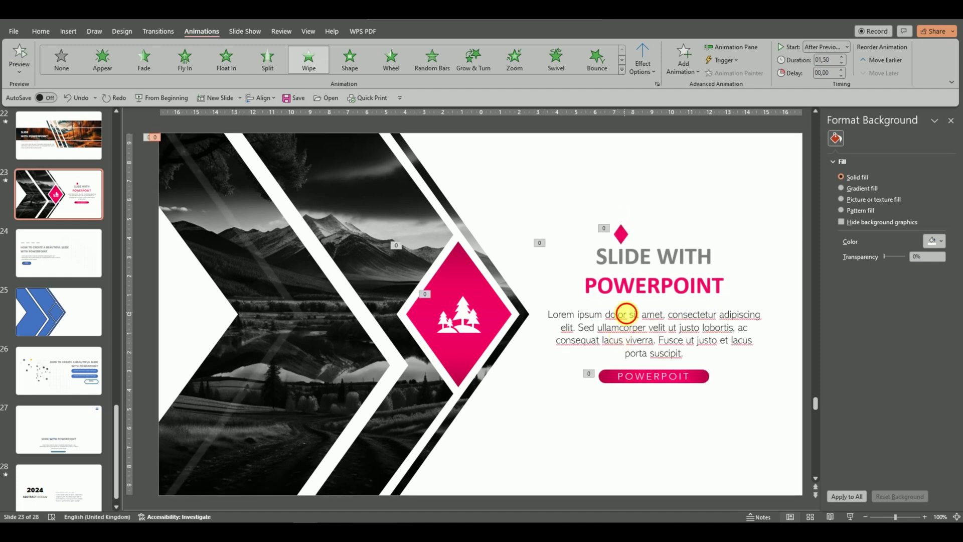
Give the body text a longer Wipe entrance starting After Previous.
click(626, 313)
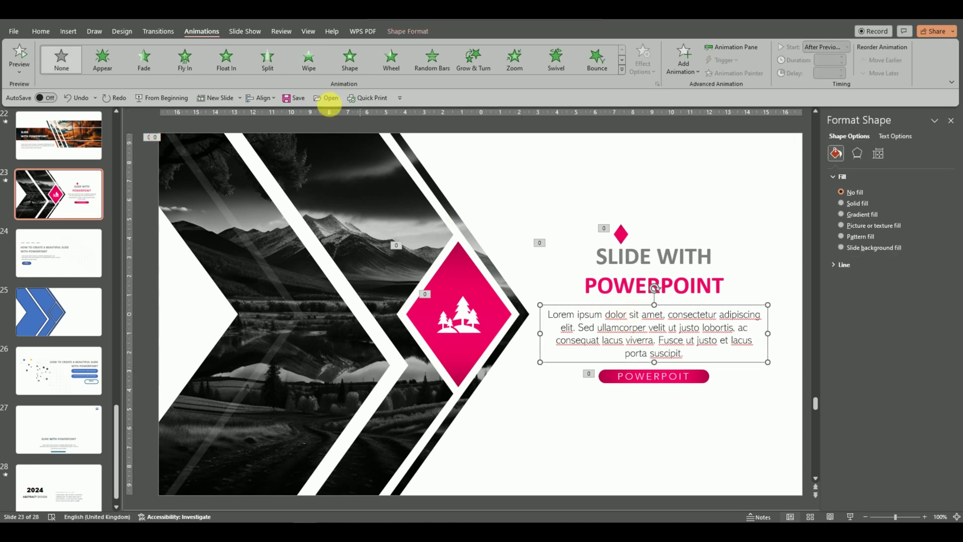
click(302, 55)
click(523, 154)
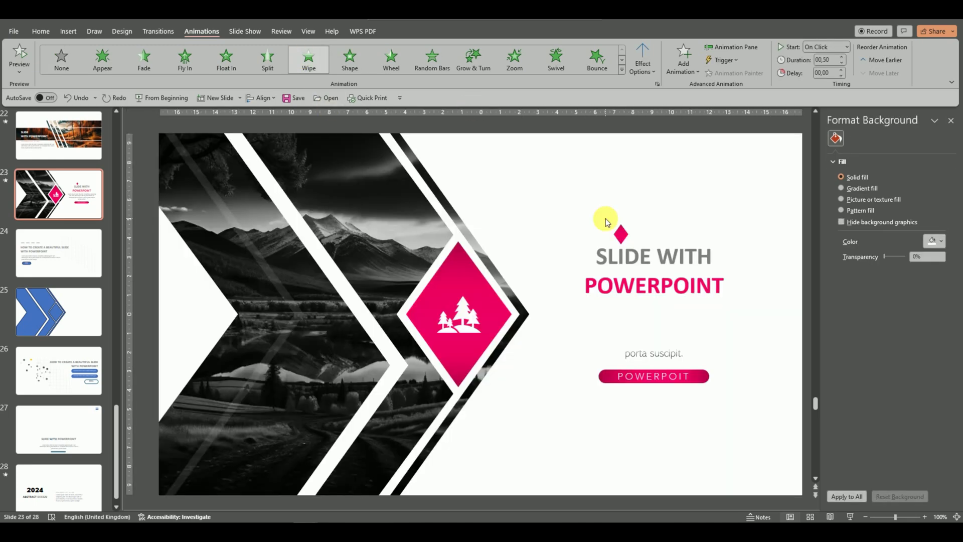
click(846, 48)
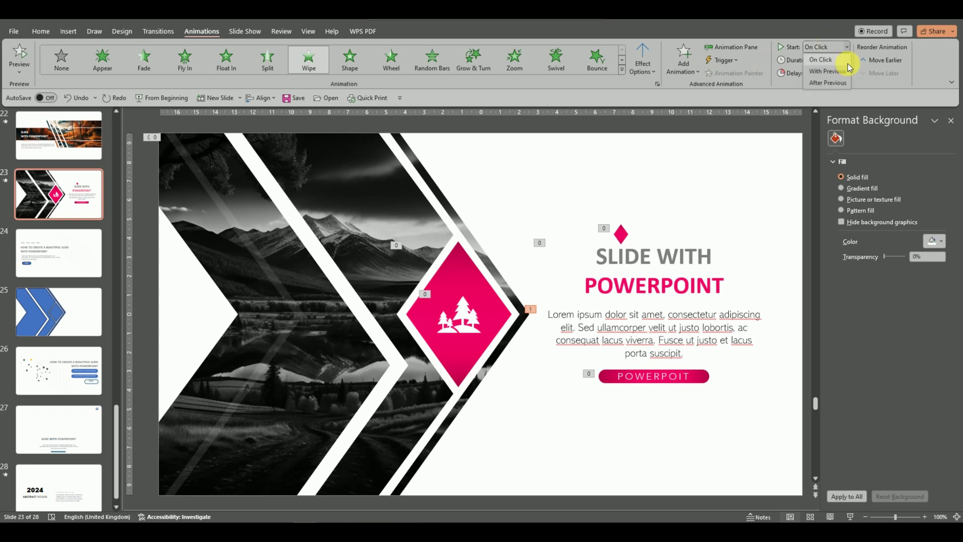
click(827, 83)
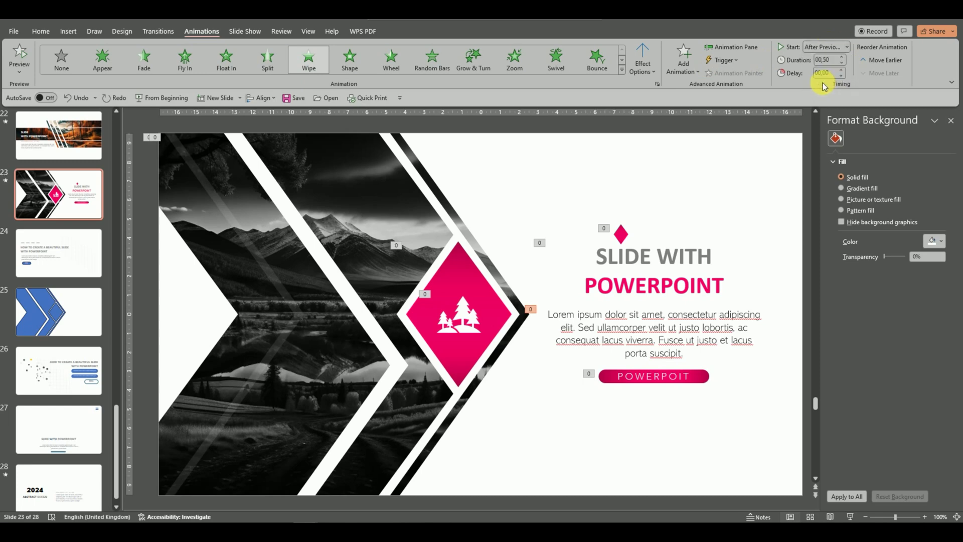
click(841, 56)
click(841, 57)
click(841, 56)
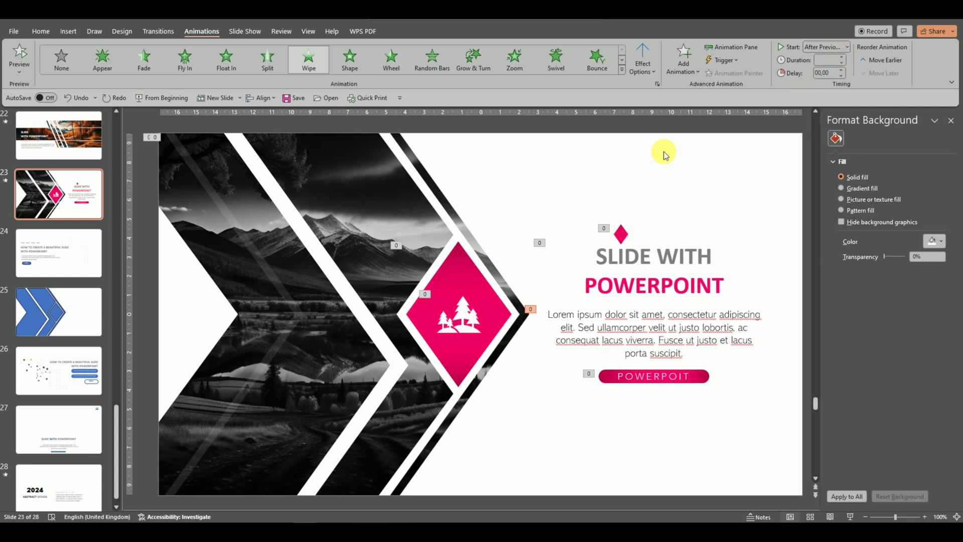
Redo the left picture's animation as Wipe From Top After Previous, then preview.
click(247, 242)
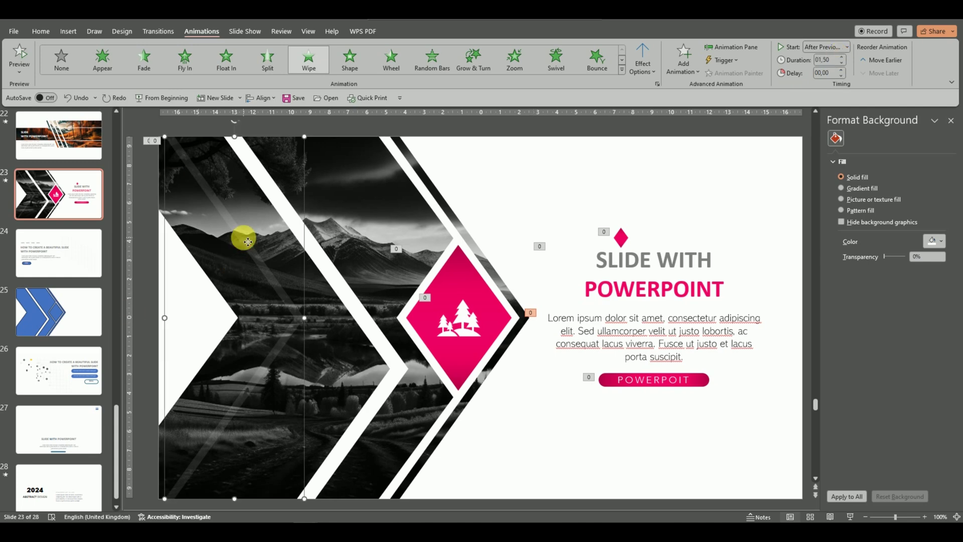
click(53, 61)
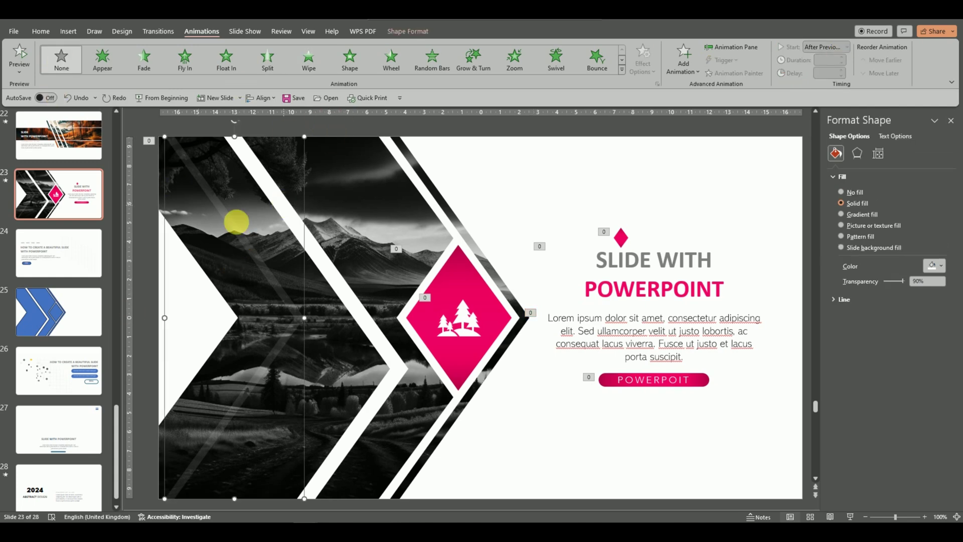
click(309, 60)
click(503, 172)
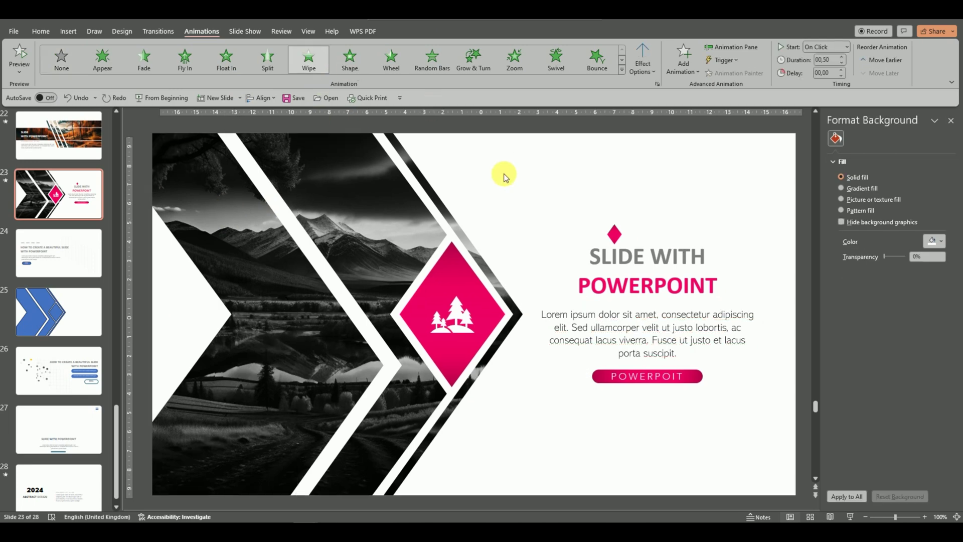
click(642, 64)
click(644, 177)
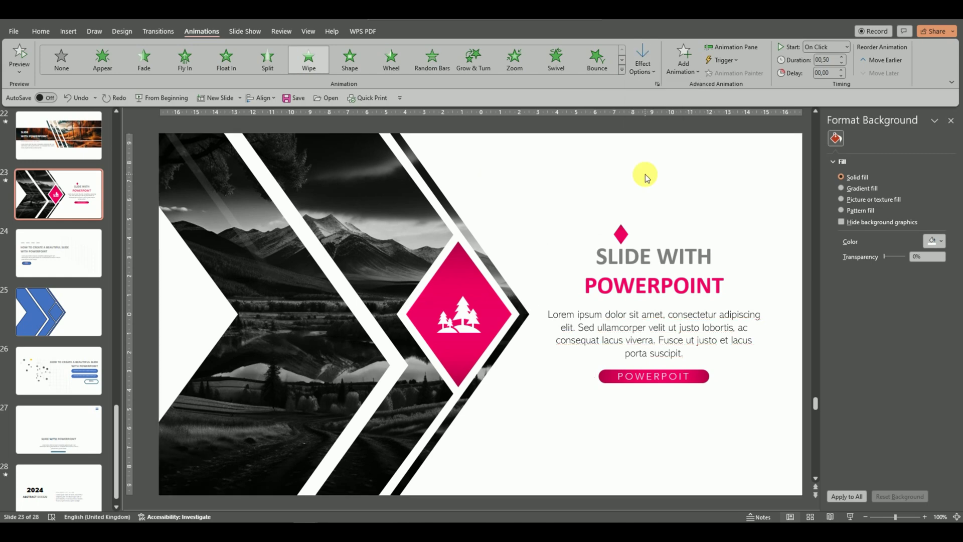
click(850, 48)
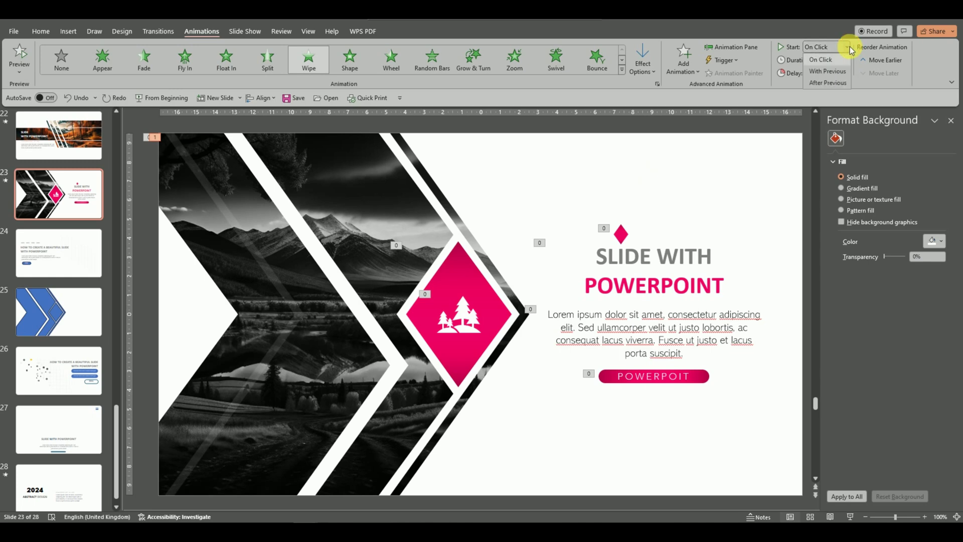
click(825, 83)
click(19, 55)
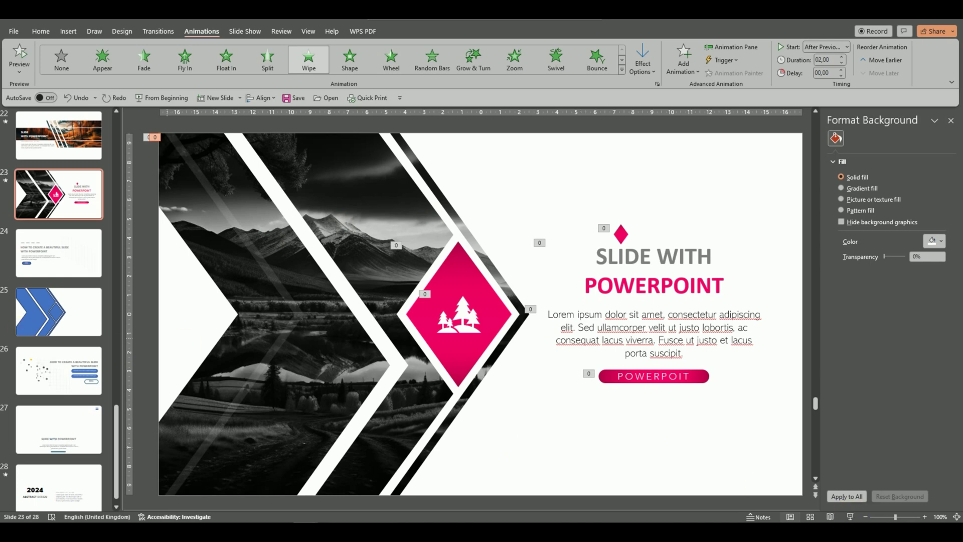
Start the slide show from slide 23 with Shift+F5 to watch the animations.
key(shift+F5)
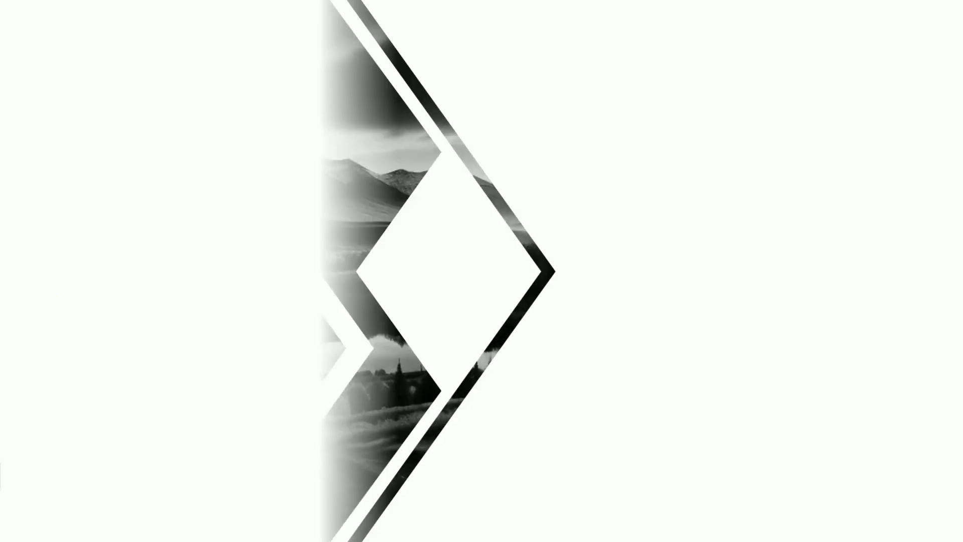